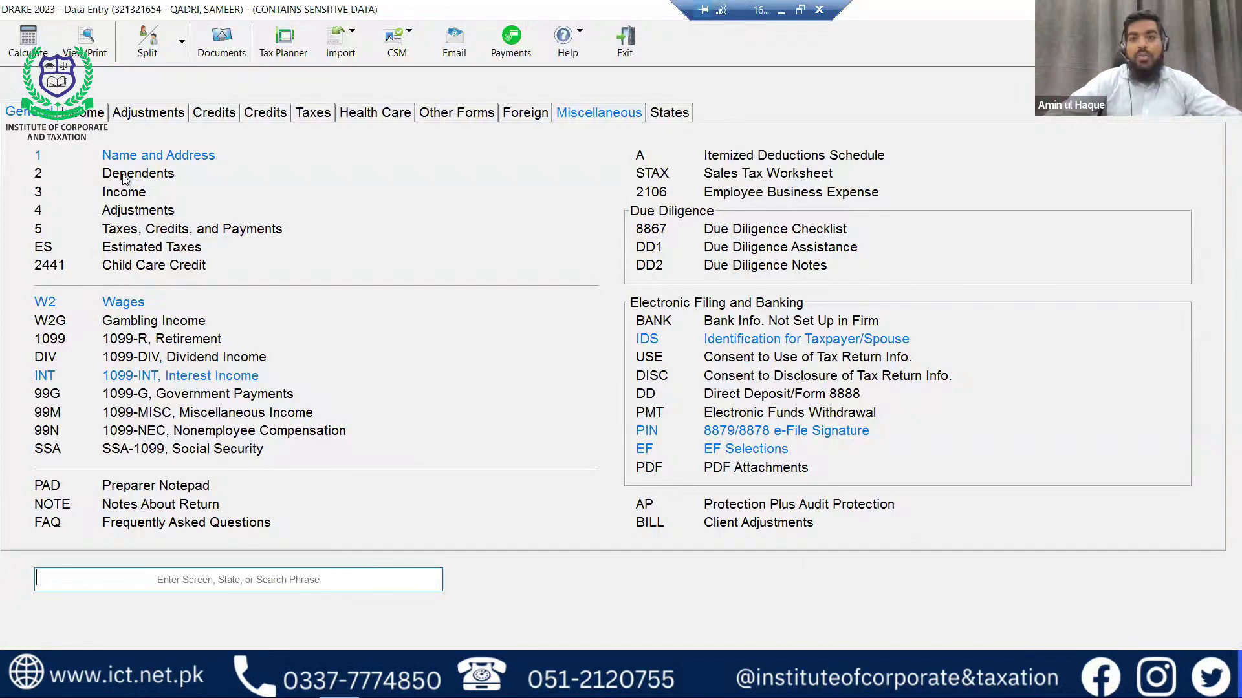
On the Dependents screen, enter the son's first name, last name and SSN.
left_click(125, 176)
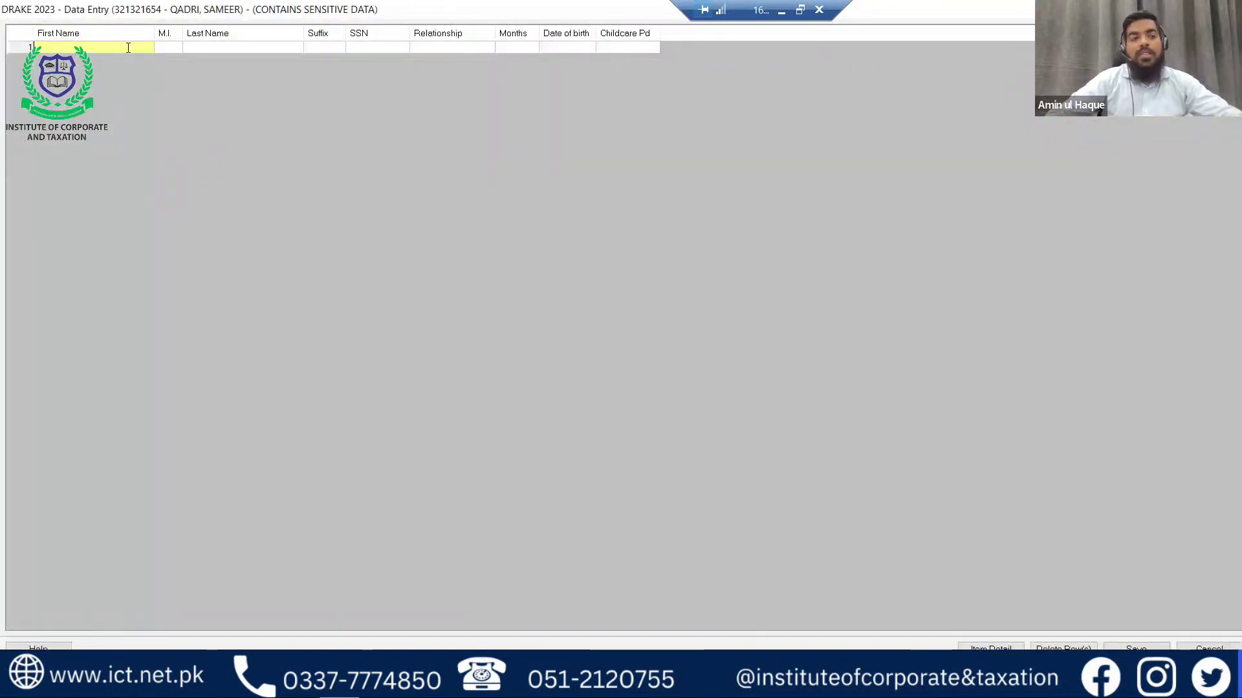
double_click(128, 48)
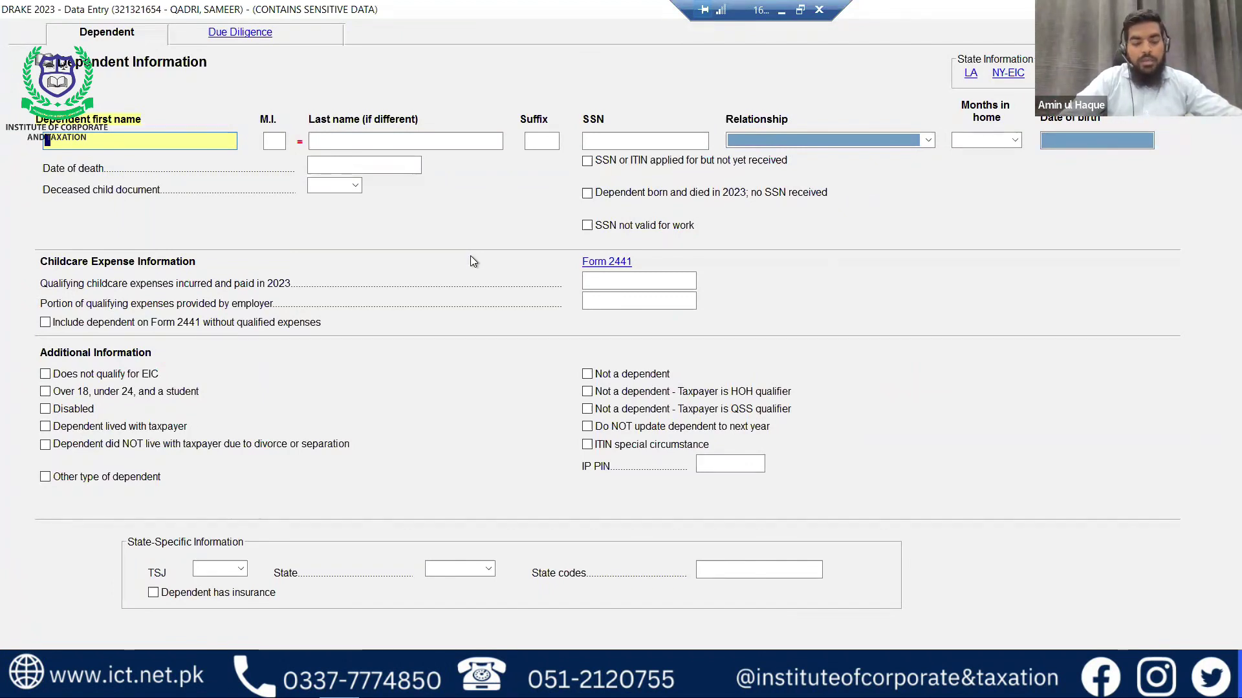
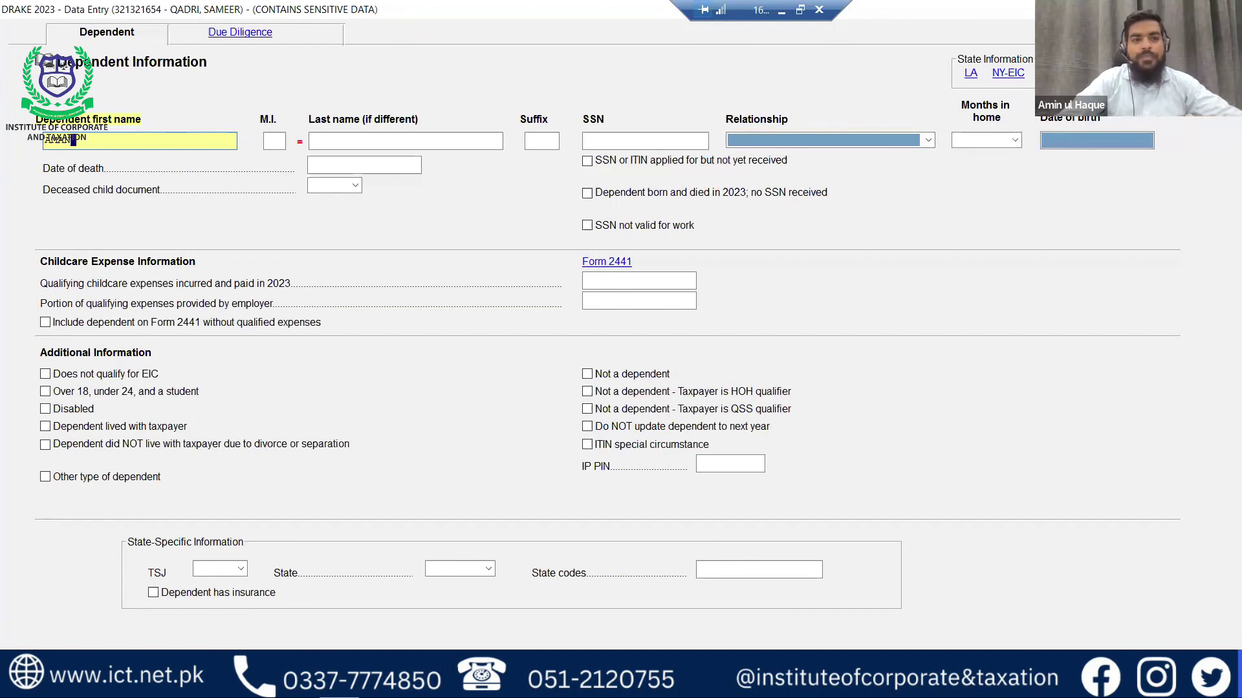
key("Tab")
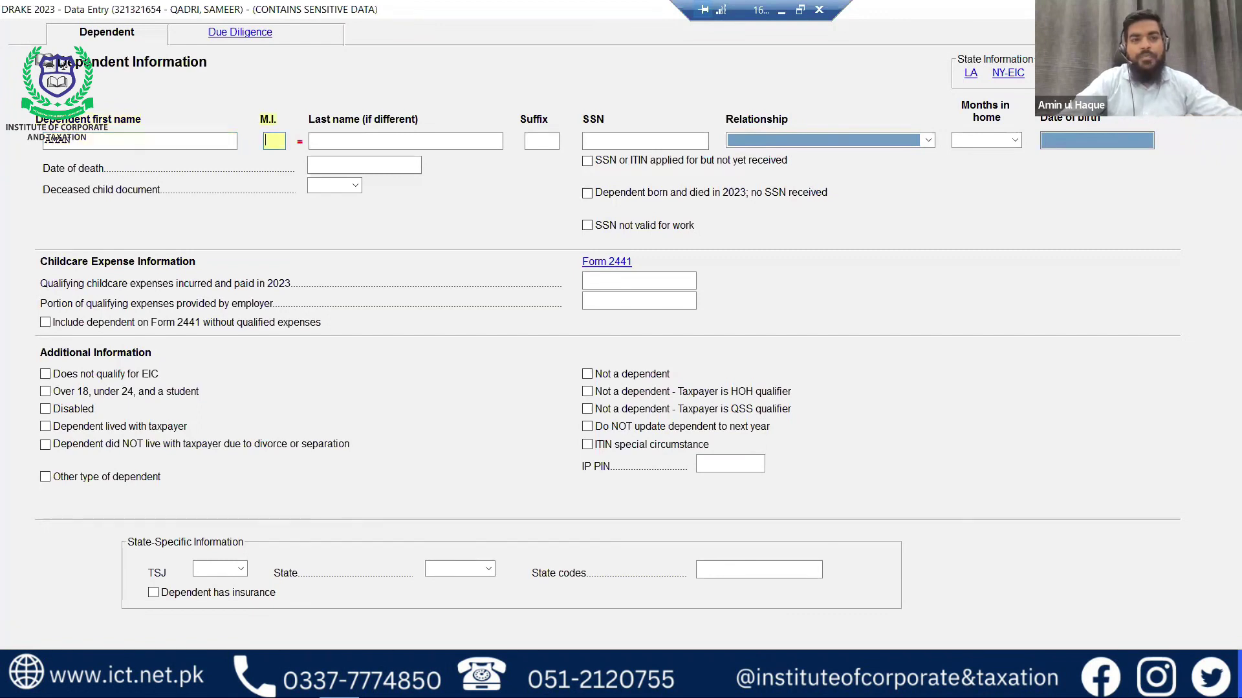
key("Tab")
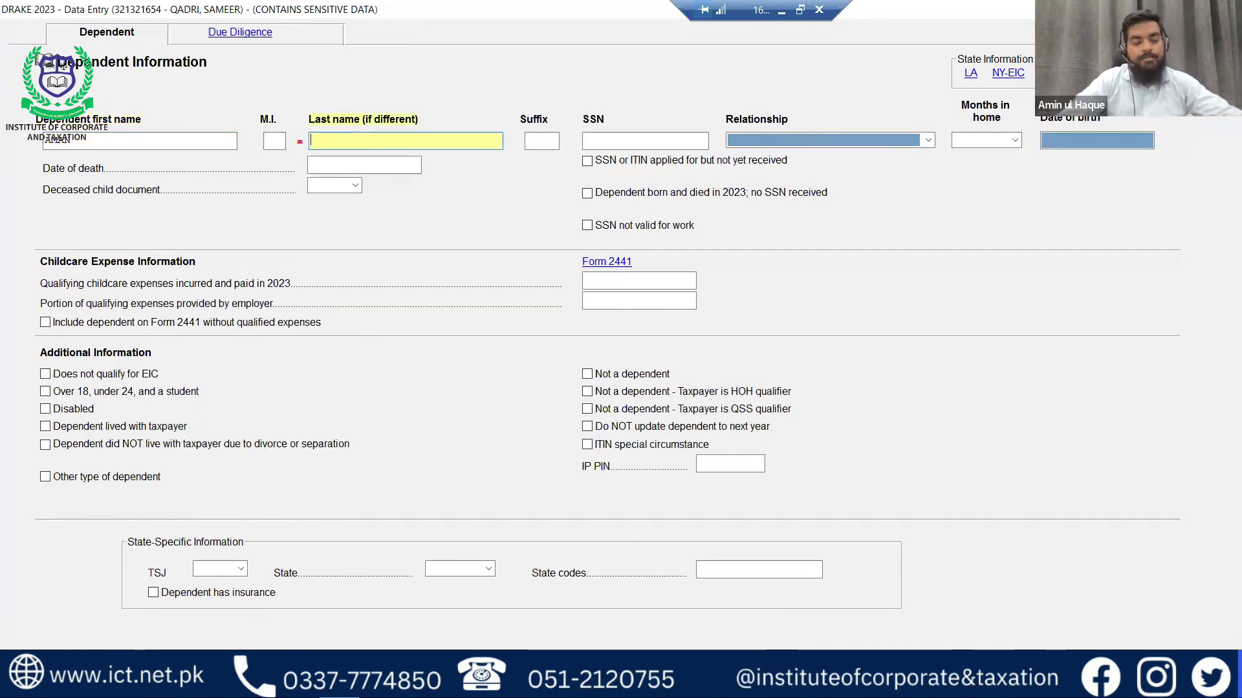
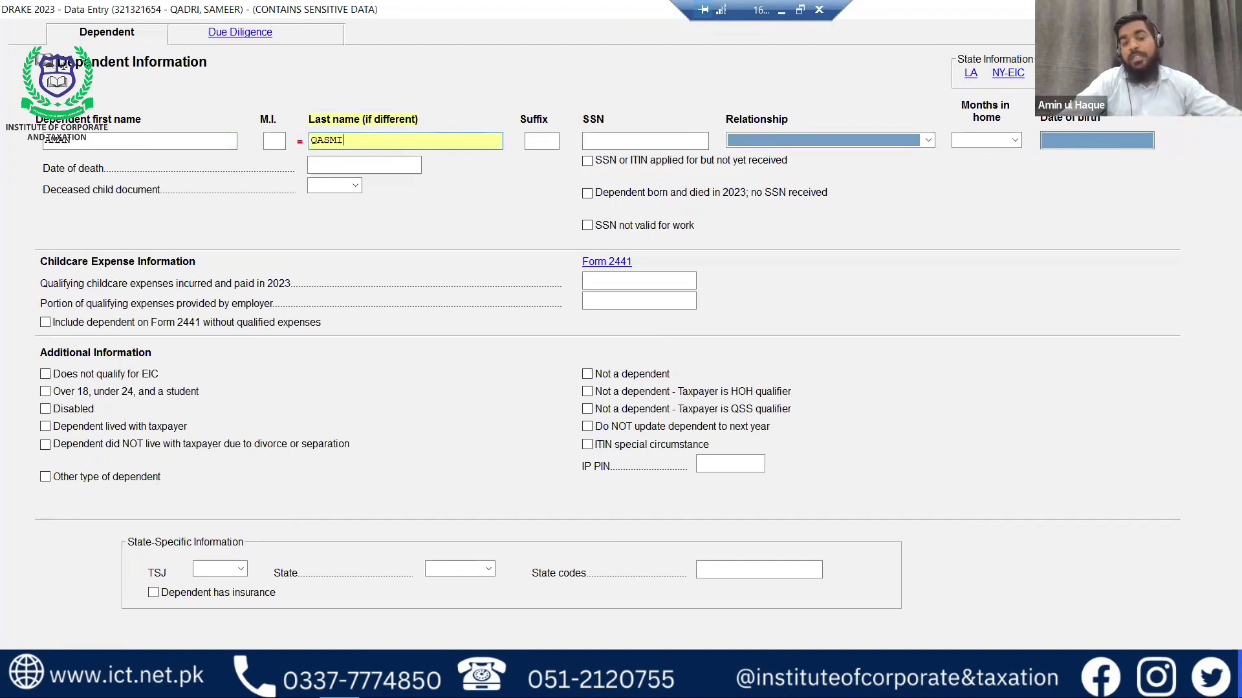
key("Tab")
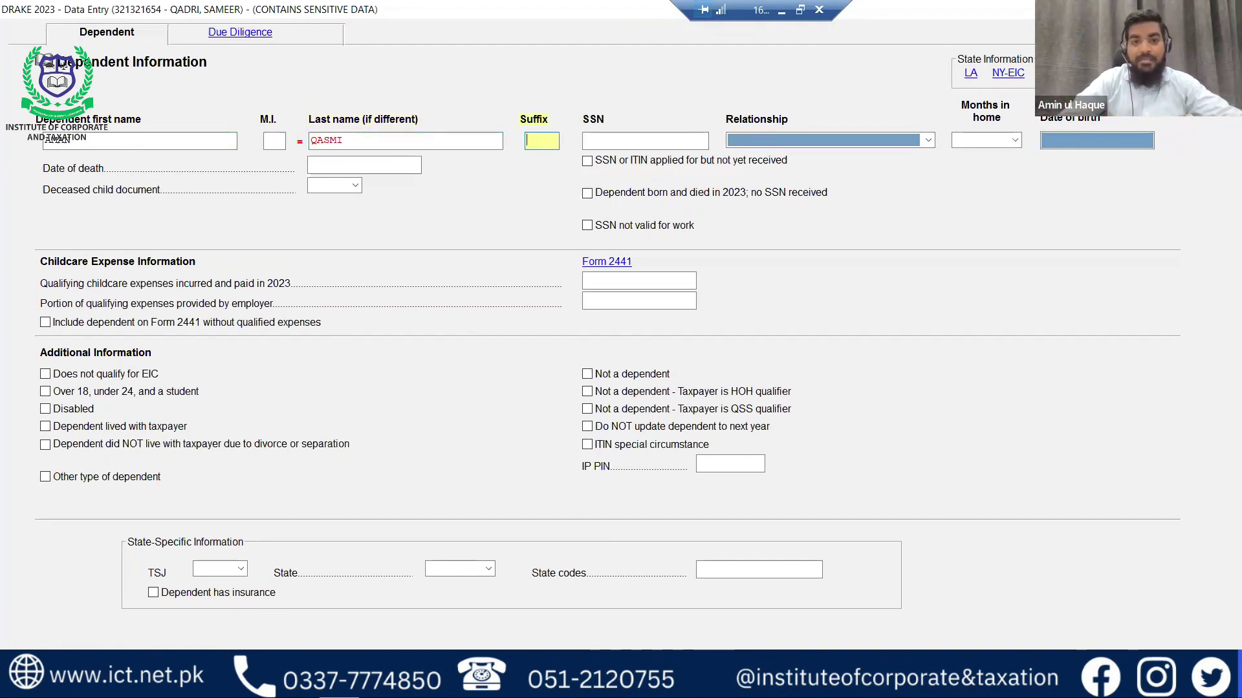
key("Tab")
key("Tab")
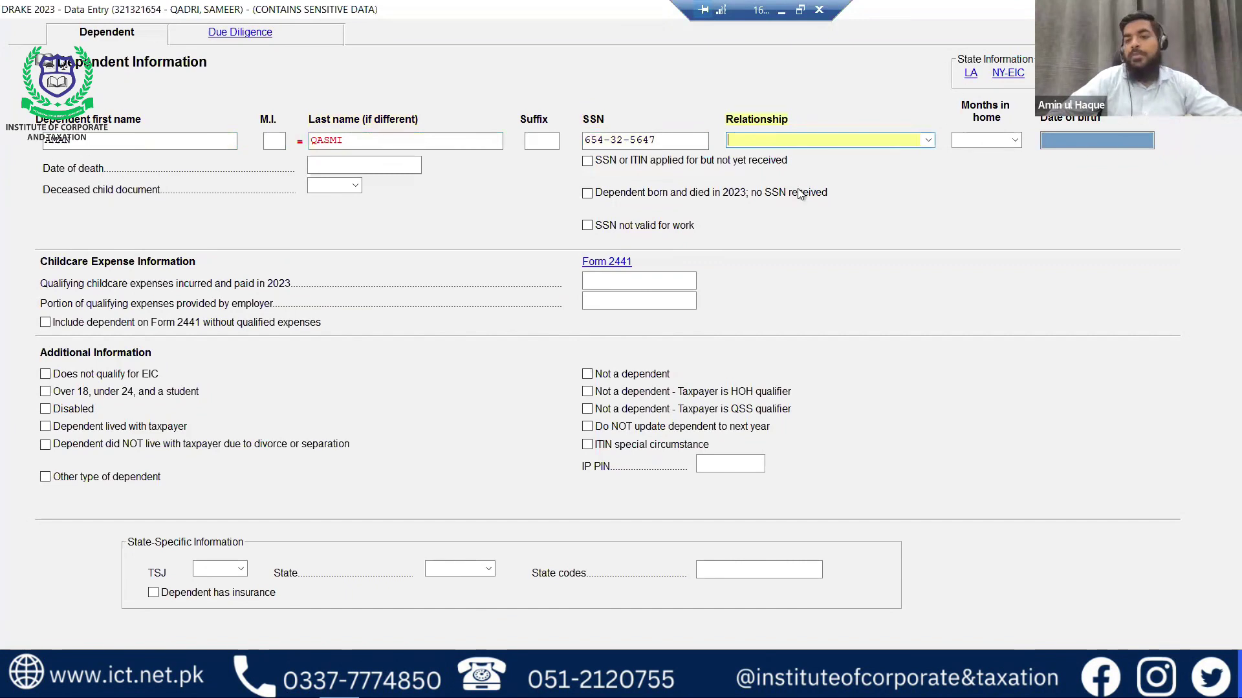
Set relationship to SON, 12 months in home, and birth date 01-01-2018.
left_click(928, 140)
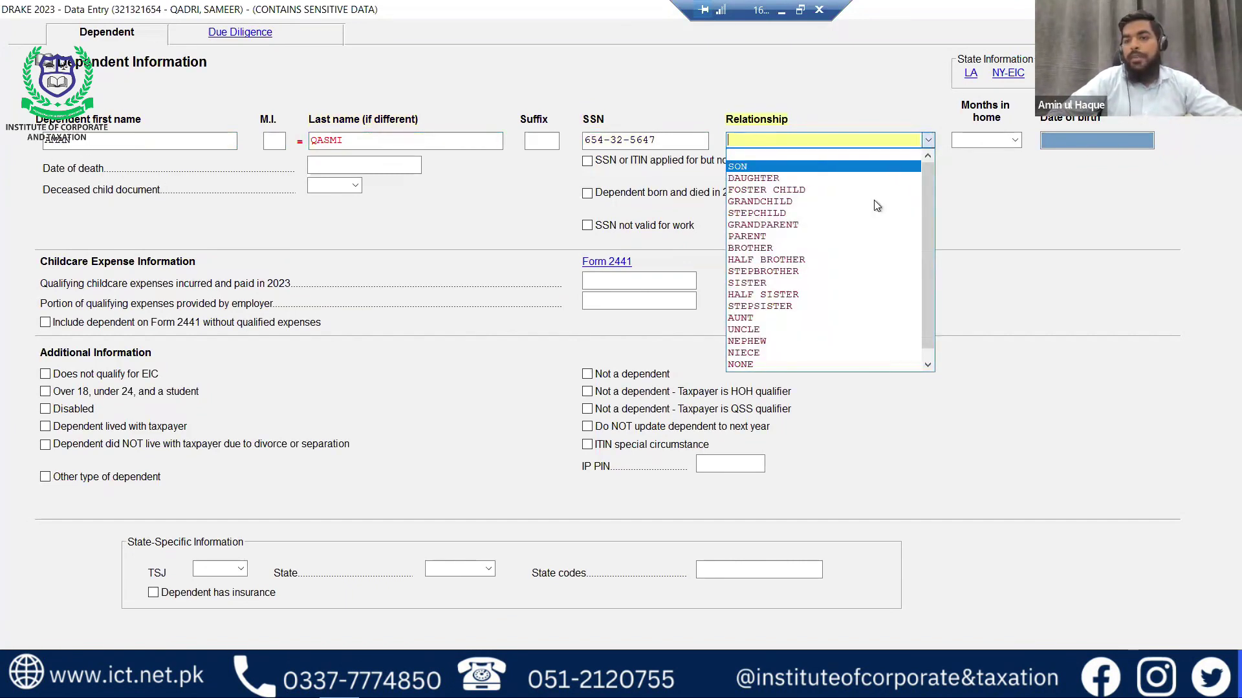
key("Tab")
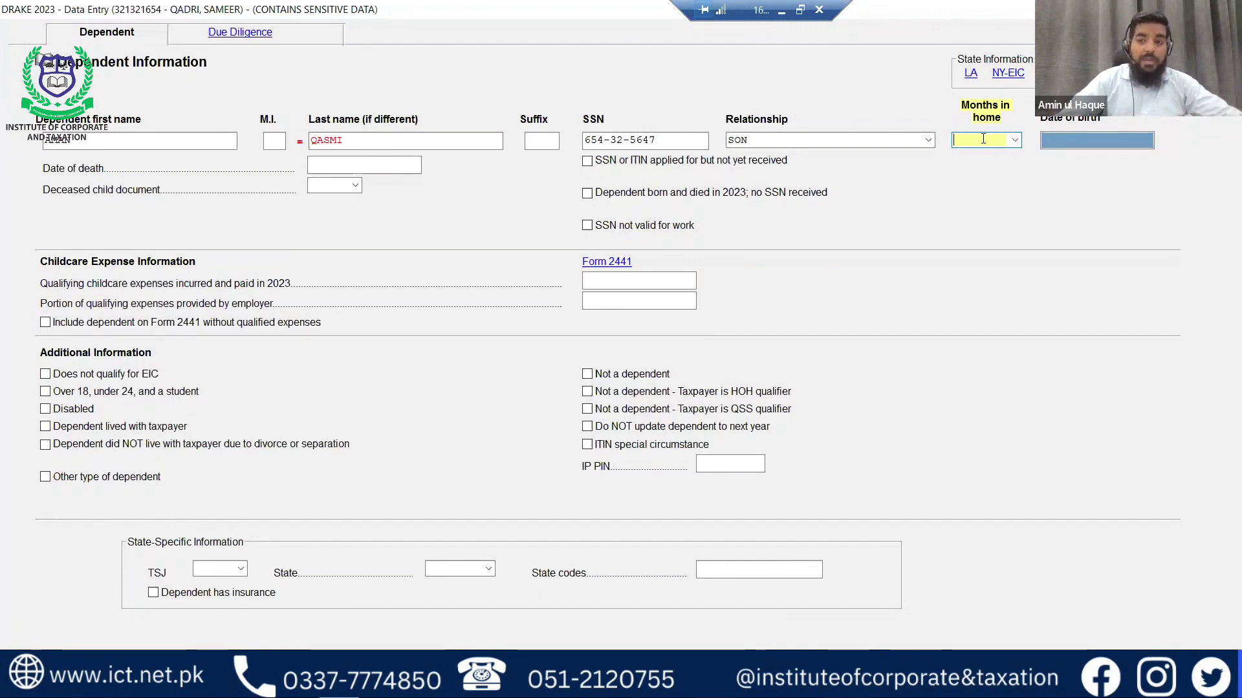
type("12")
key("Tab")
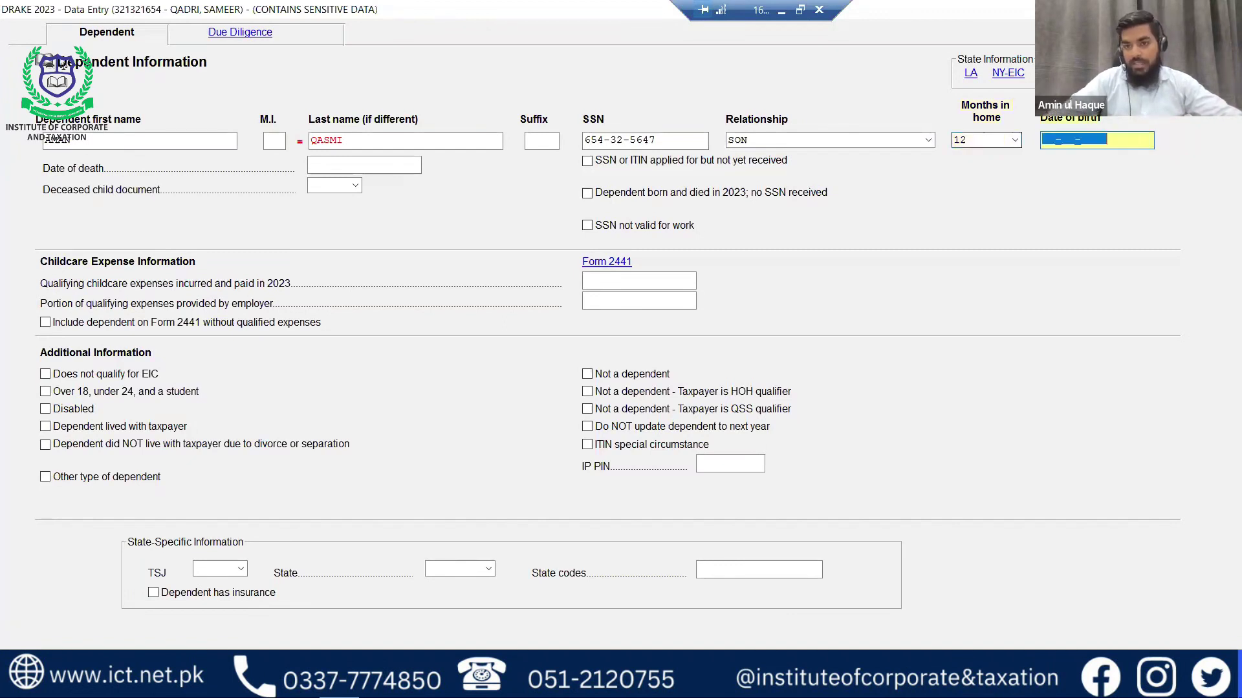
left_click(1014, 140)
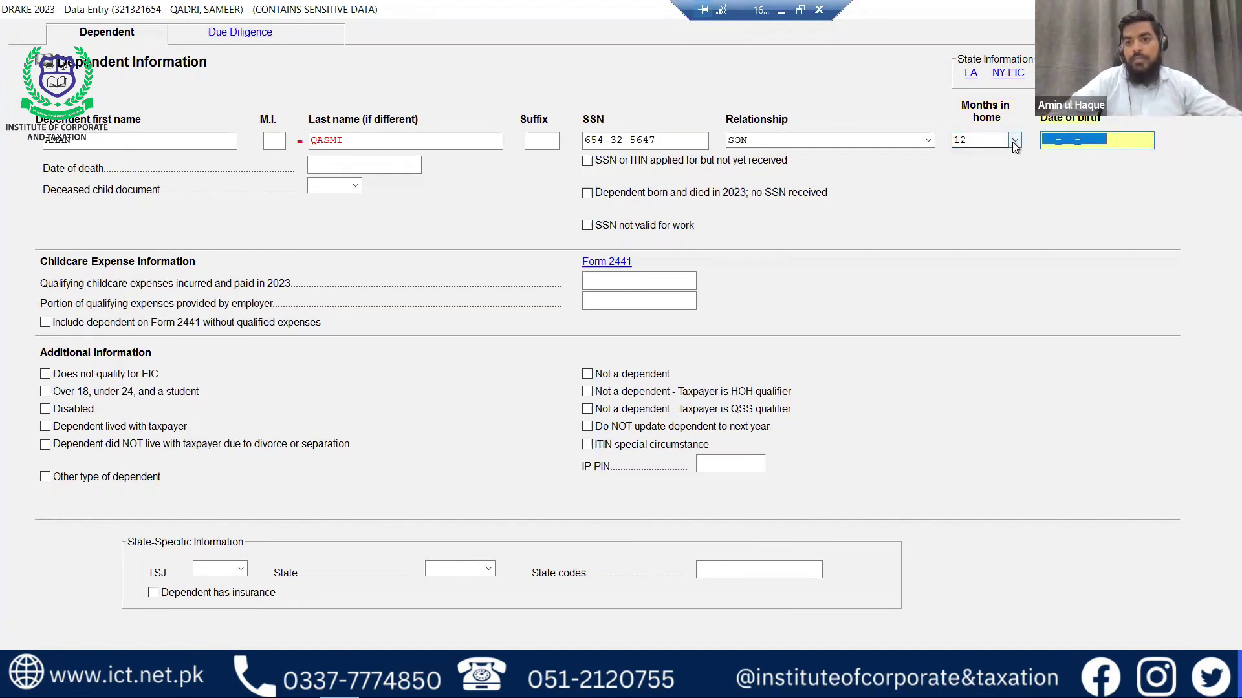
left_click(1014, 144)
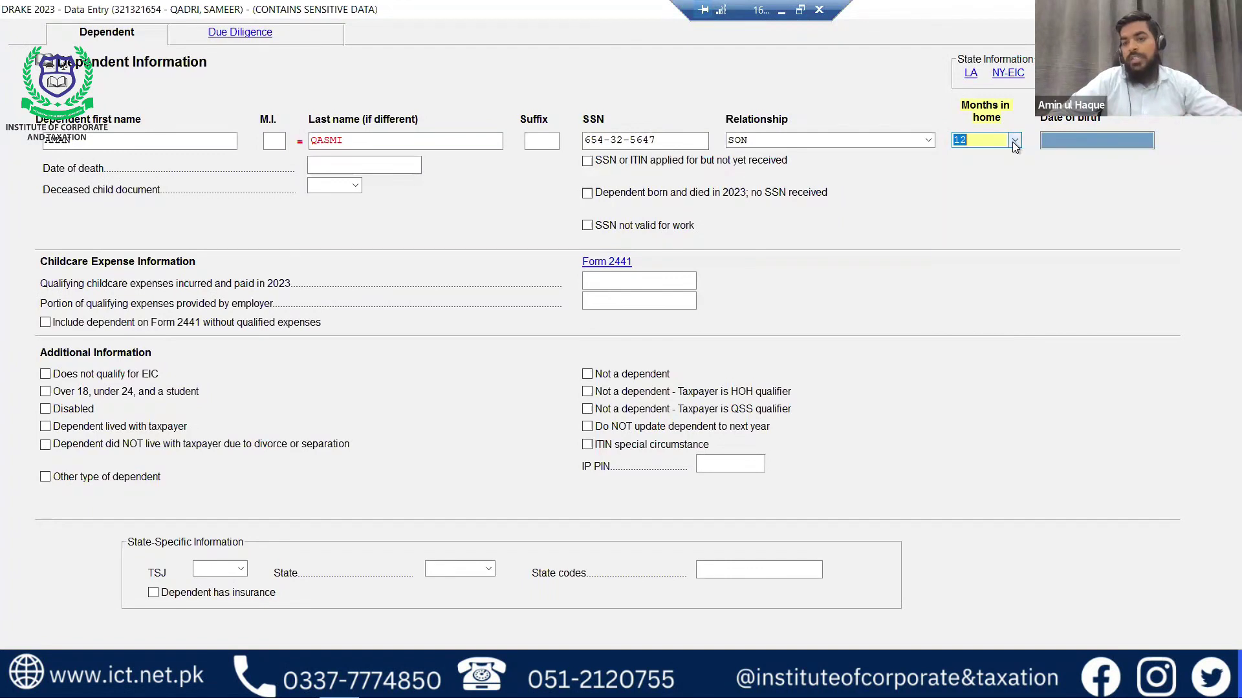
left_click(1076, 143)
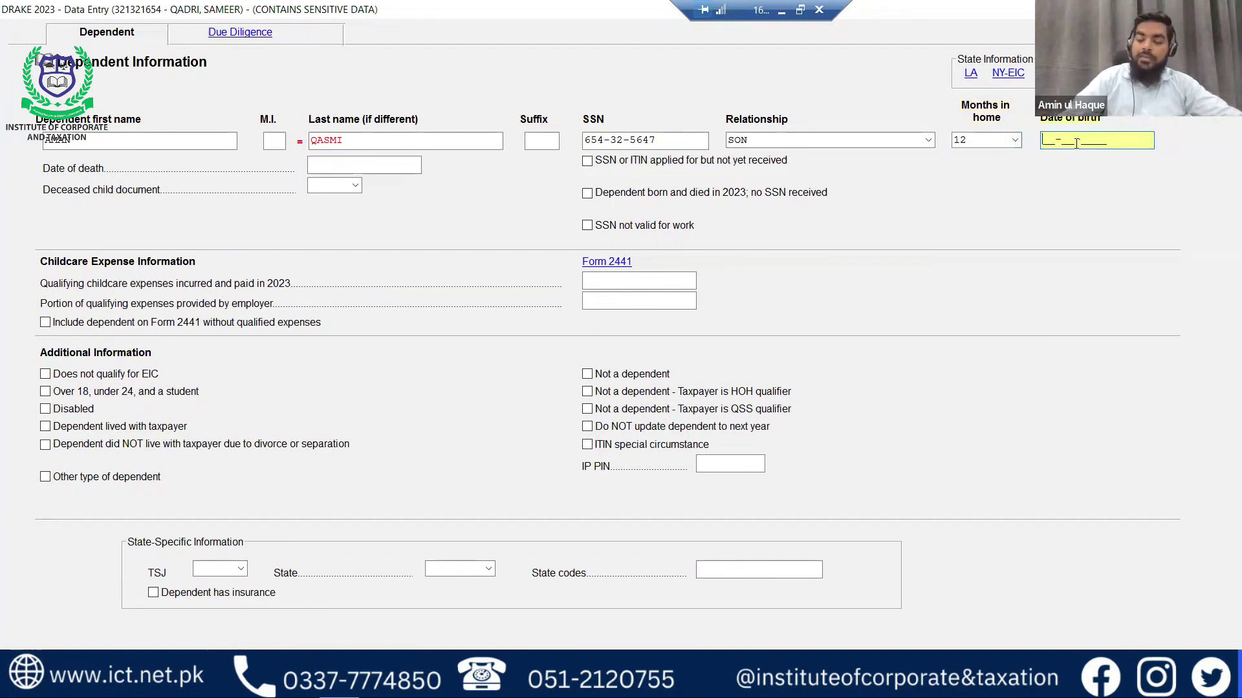
type("01-01-2018")
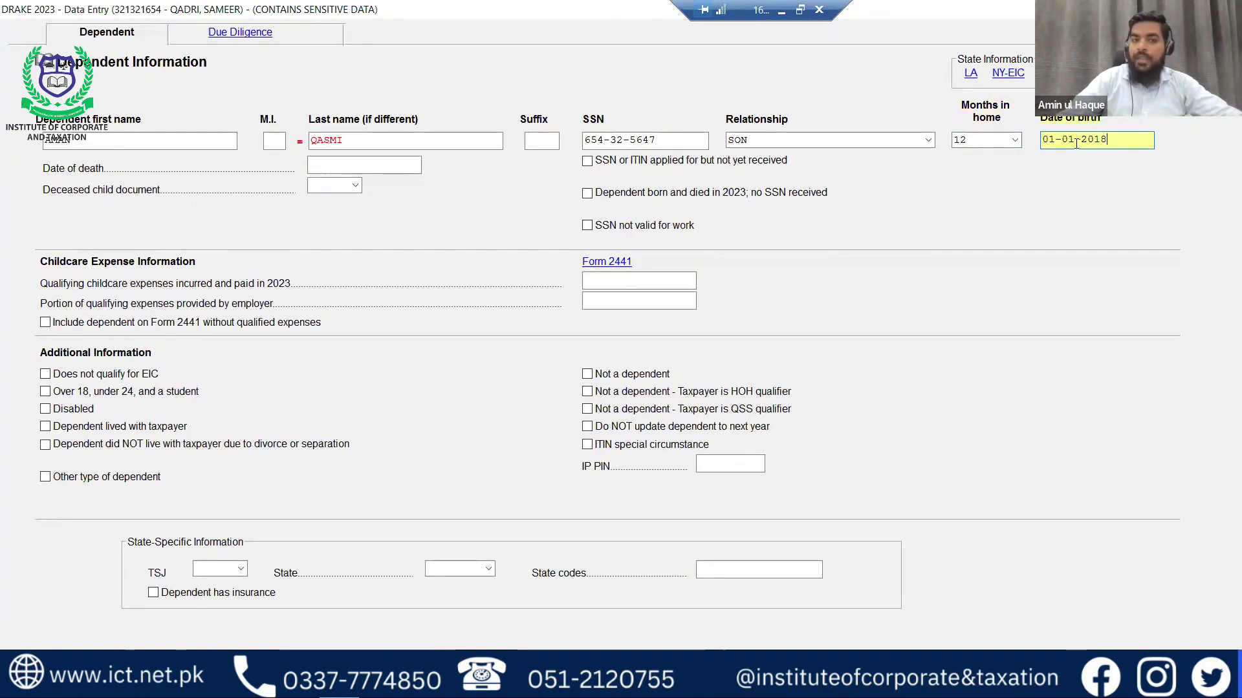
key("Tab")
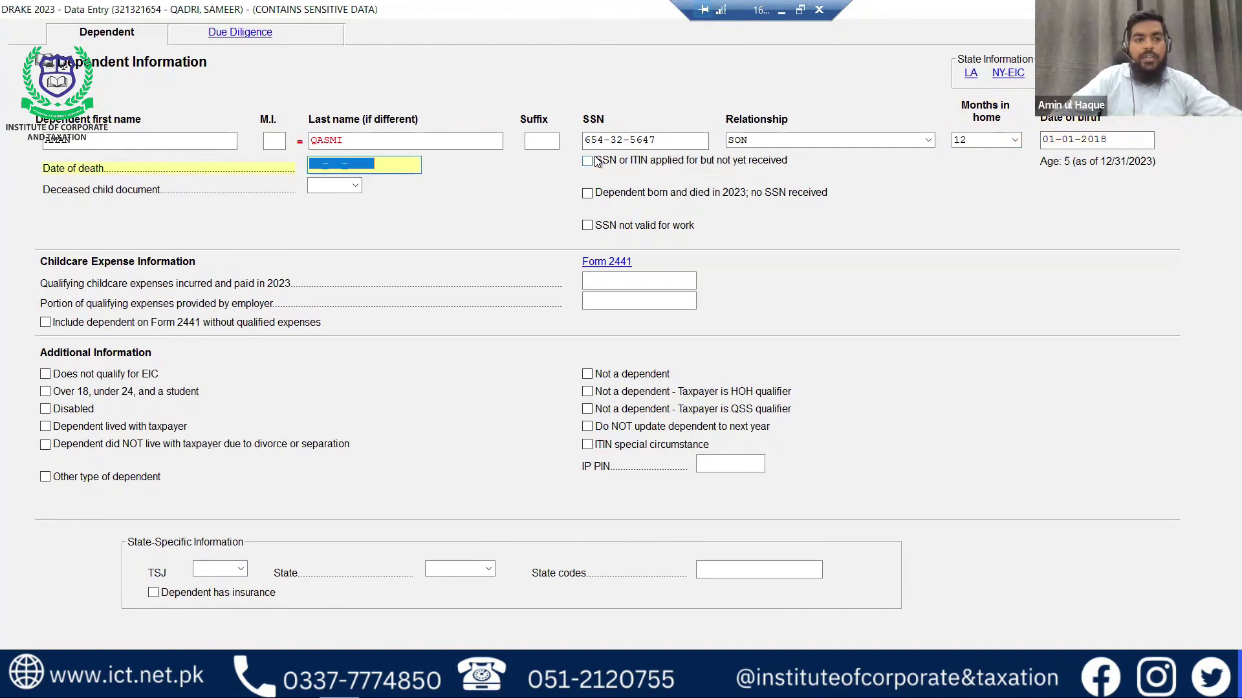
key("Tab")
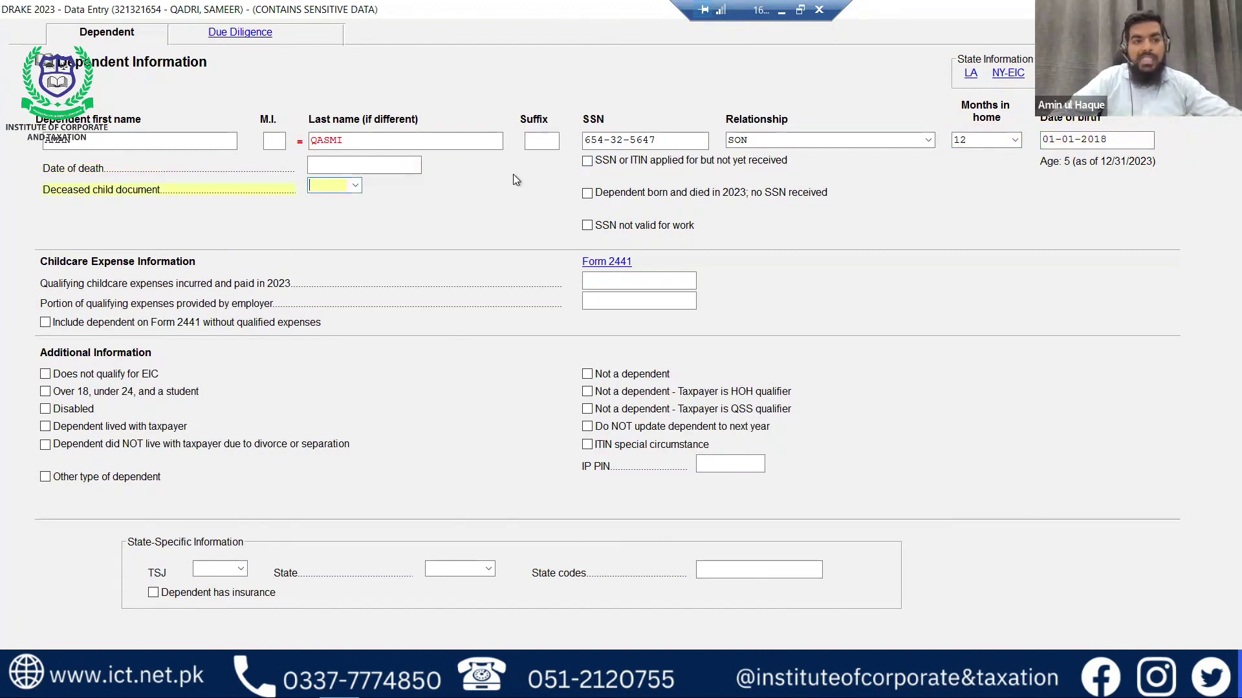
Tick 'Dependent lived with taxpayer' and bring up the son's Due Diligence tab.
key("Tab")
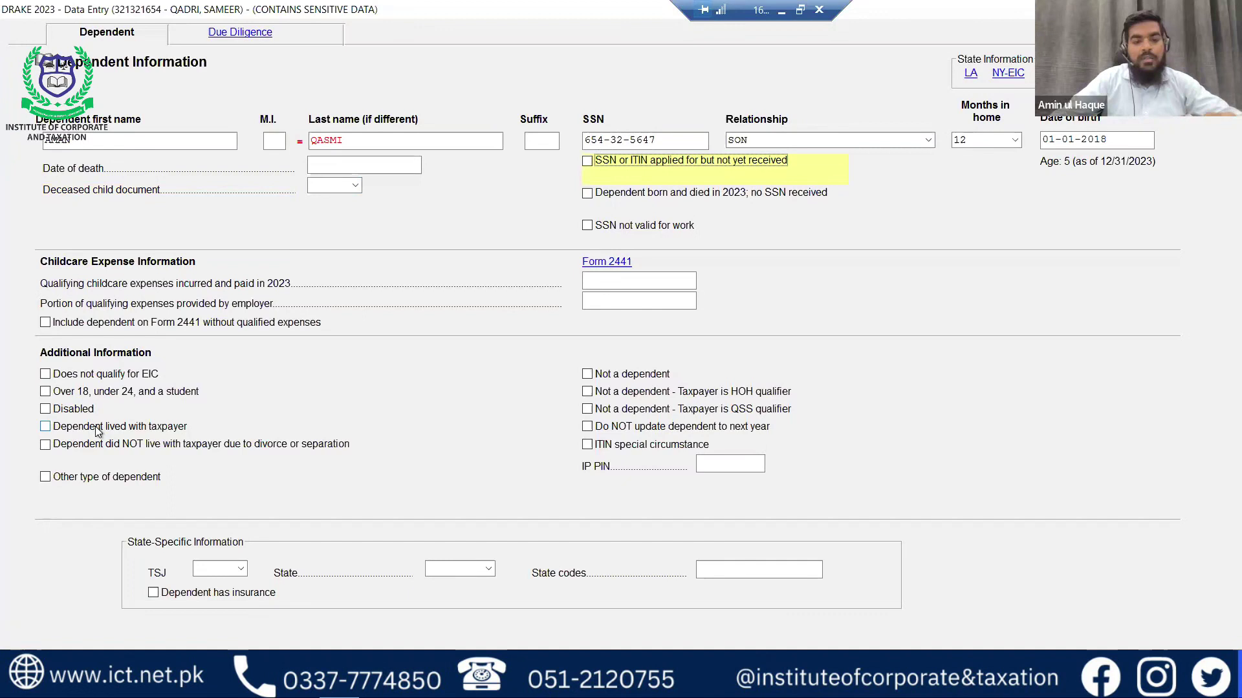
key("shift+Tab")
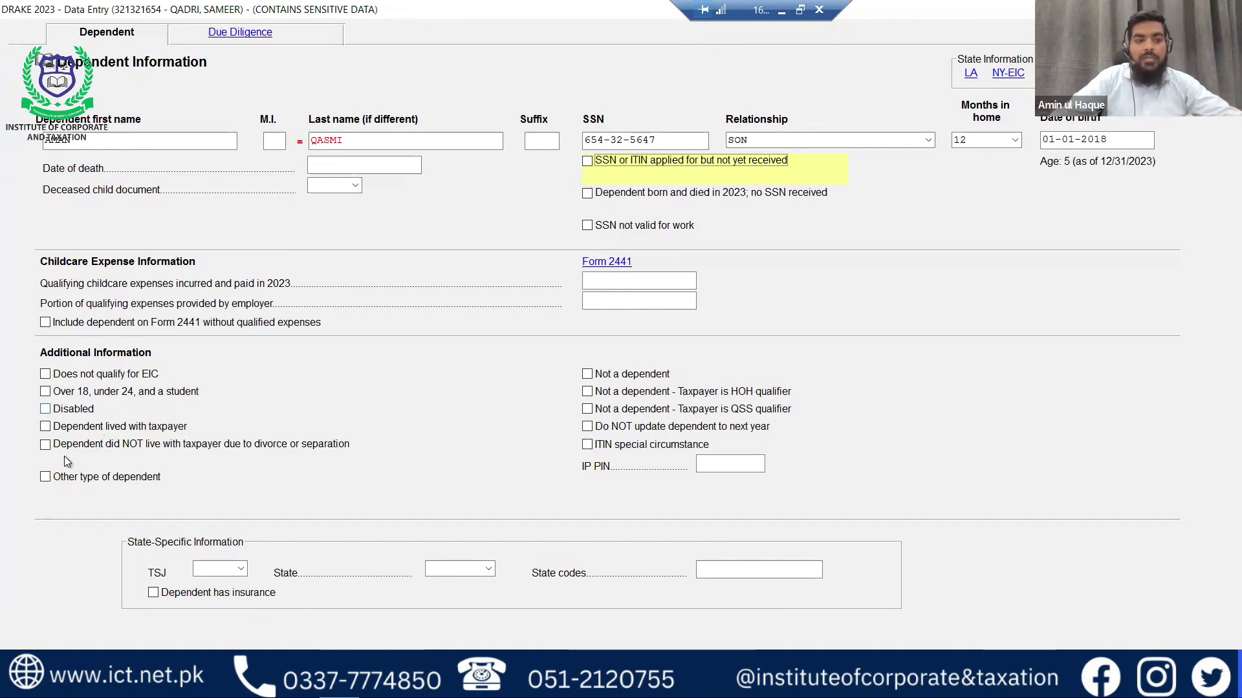
left_click(107, 426)
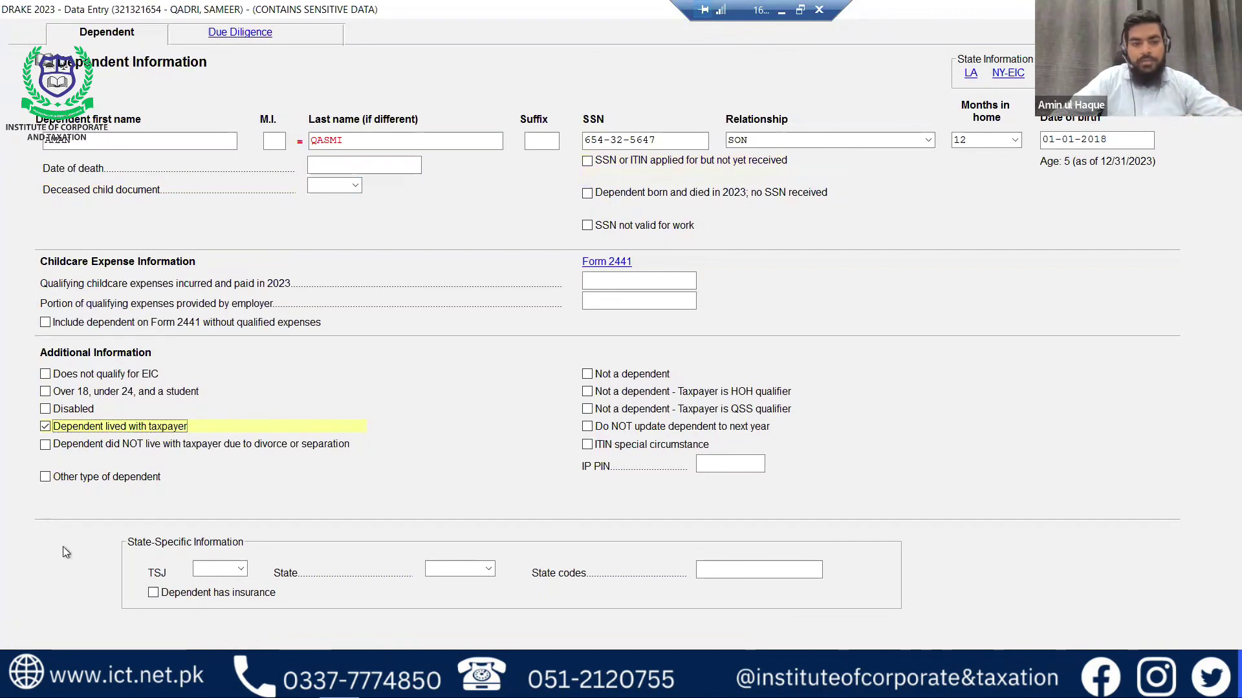
left_click(238, 38)
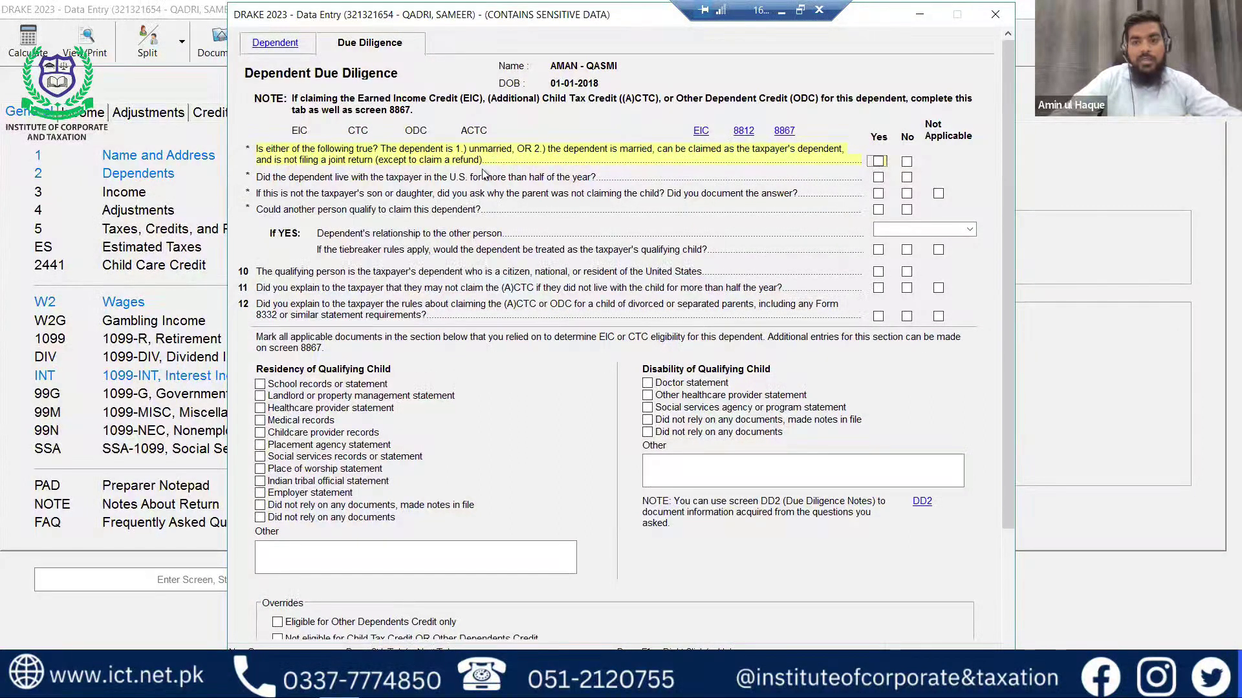
Answer Yes to questions 1, 2 and 10, No to 4, Not Applicable to 3, 11 and 12.
left_click(882, 165)
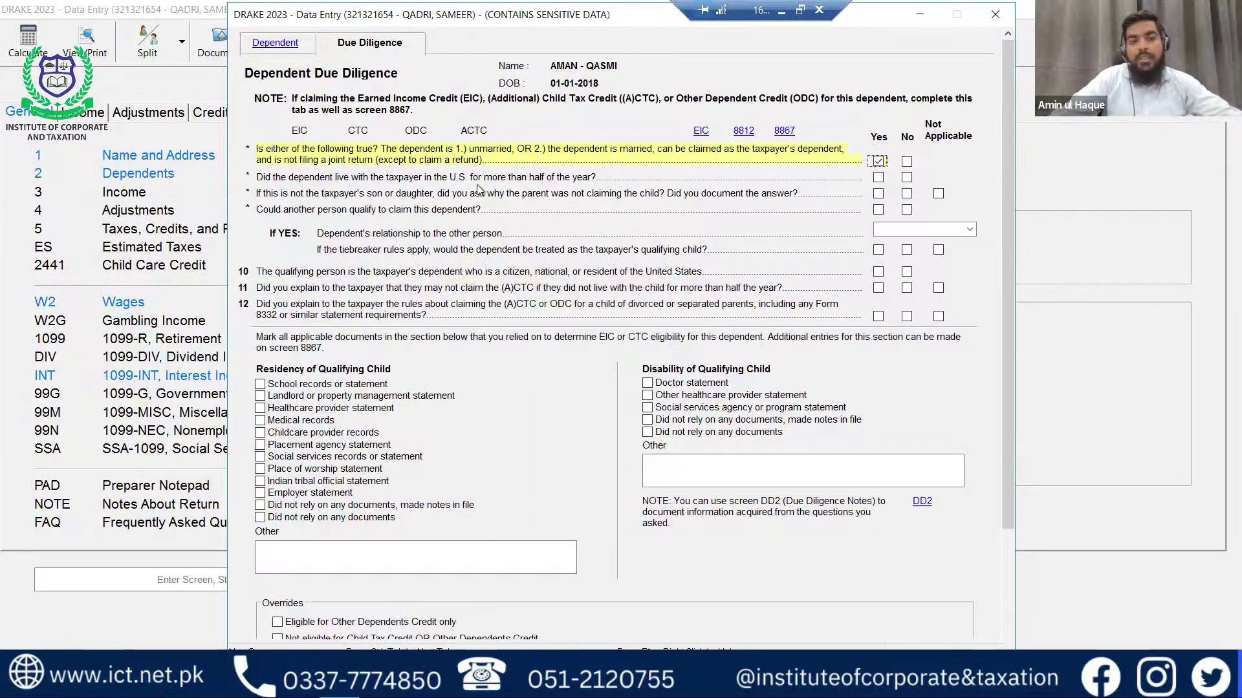
left_click(878, 179)
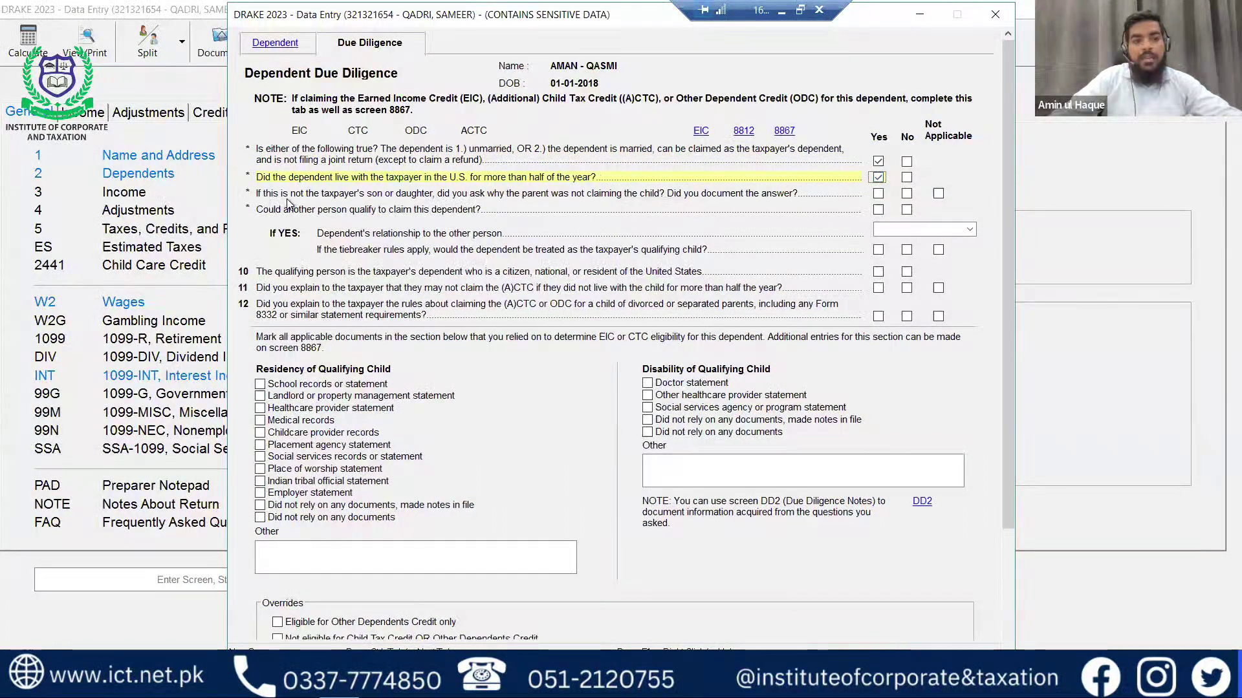
left_click(939, 194)
left_click(938, 196)
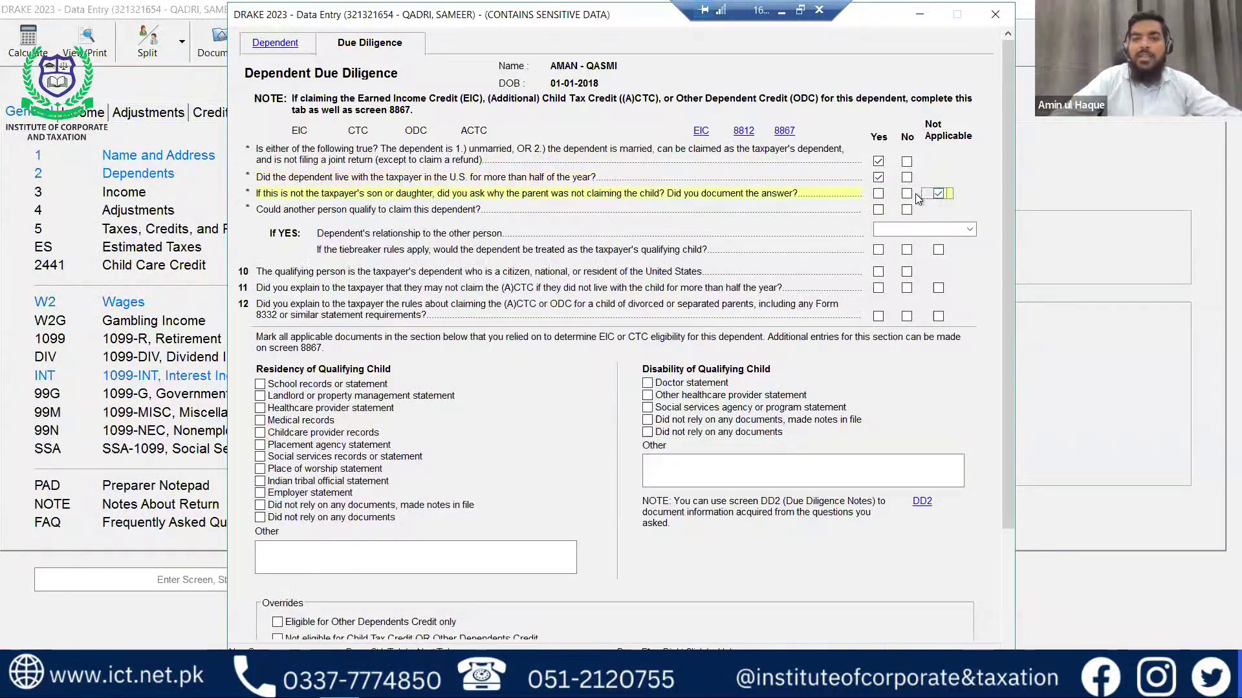
left_click(938, 194)
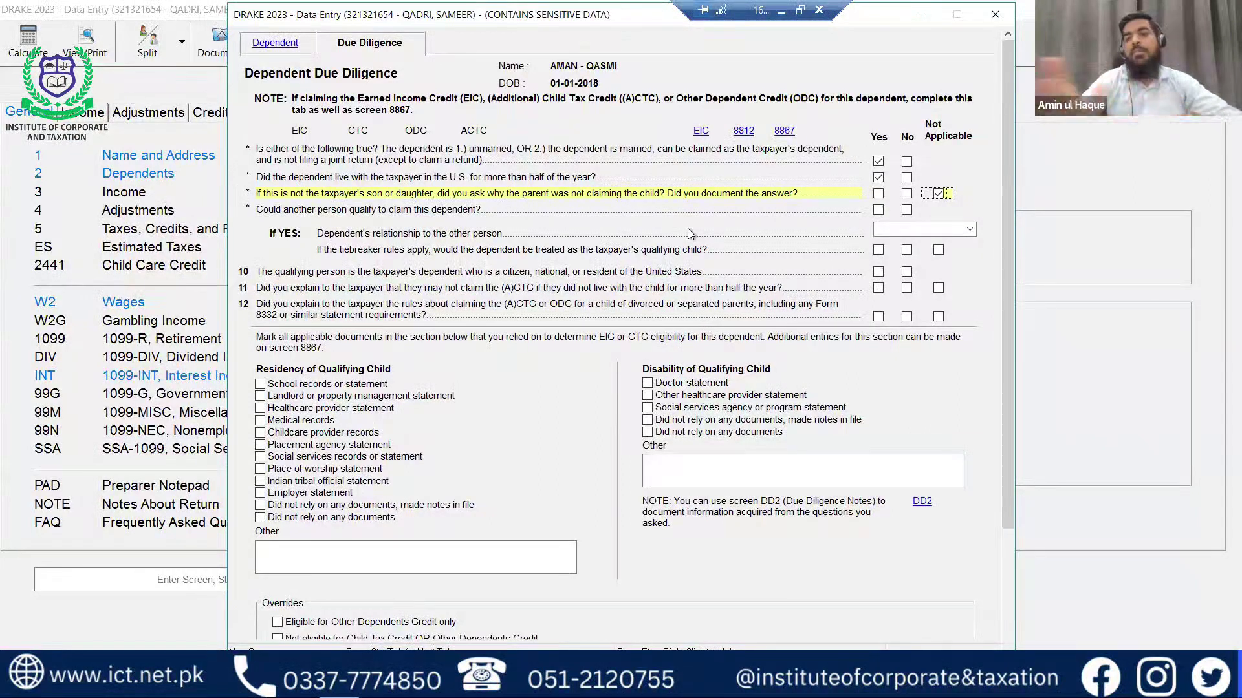
left_click(906, 210)
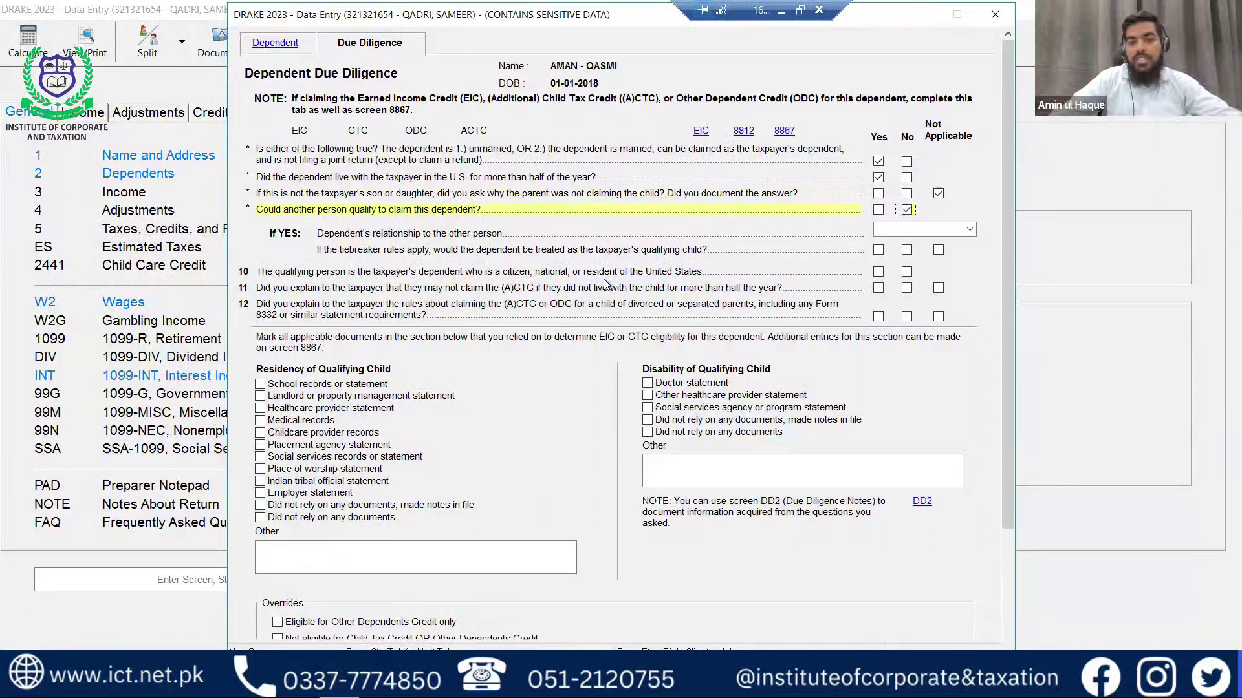
left_click(878, 272)
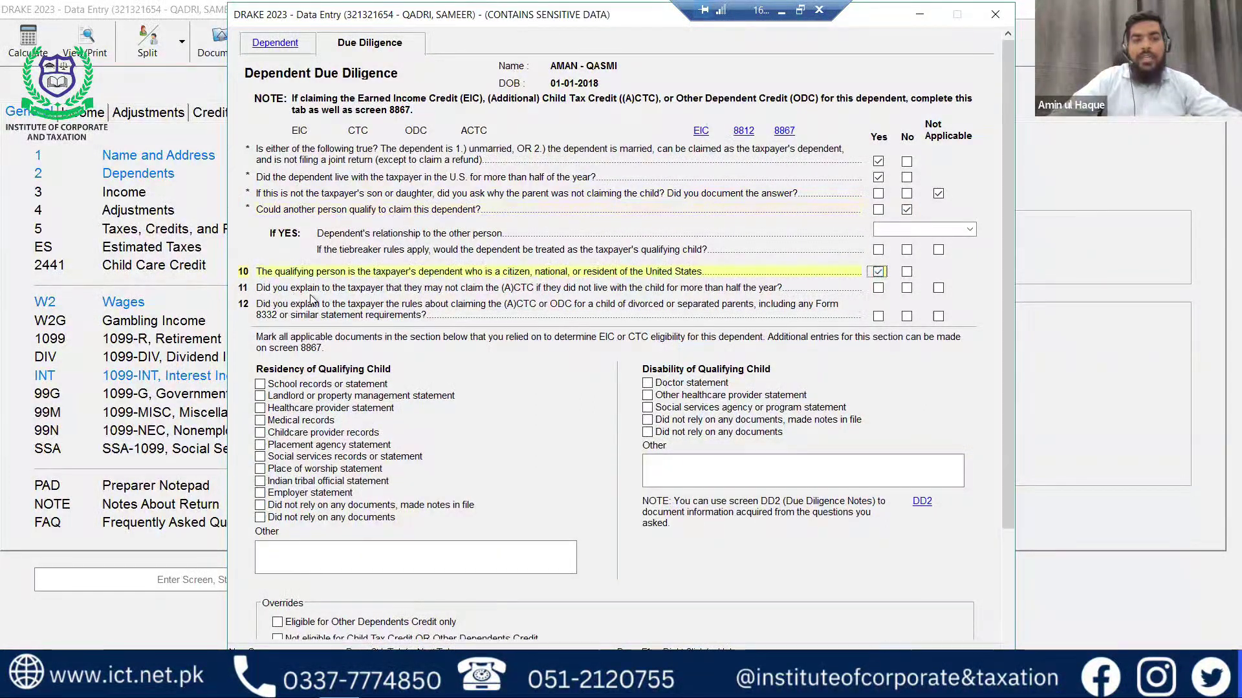
left_click(938, 289)
left_click(938, 316)
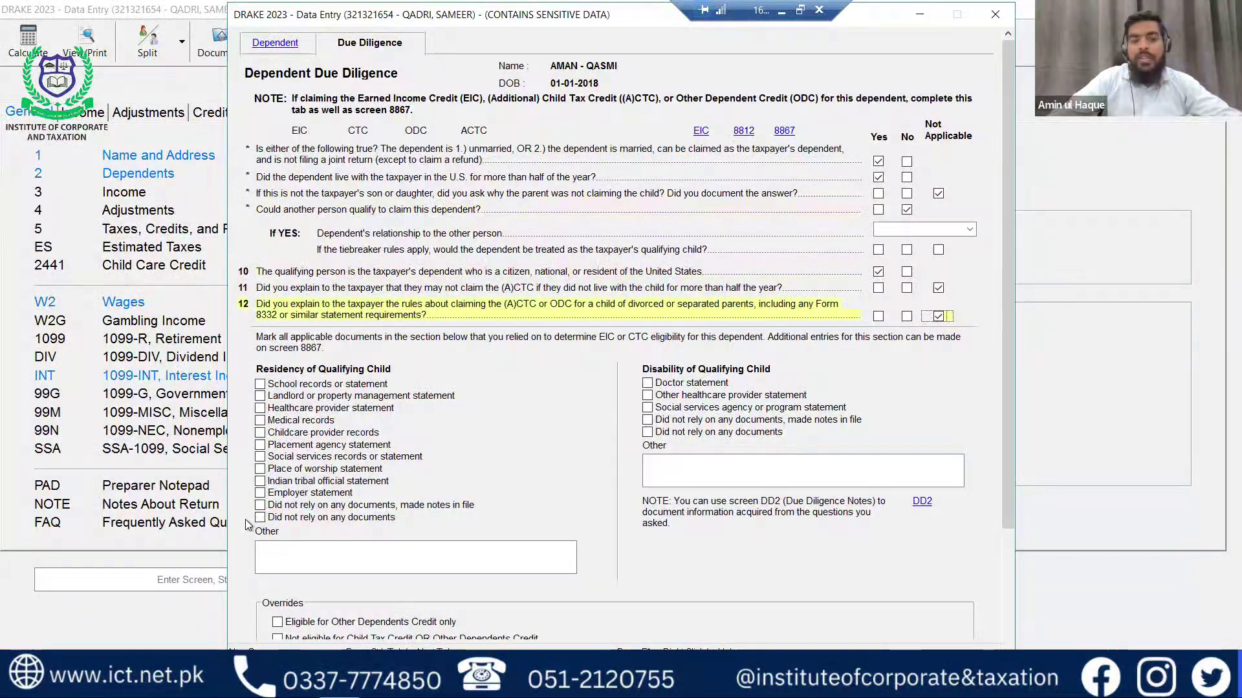
Mark medical records and healthcare provider statement as residency evidence, then calculate the return.
left_click(260, 422)
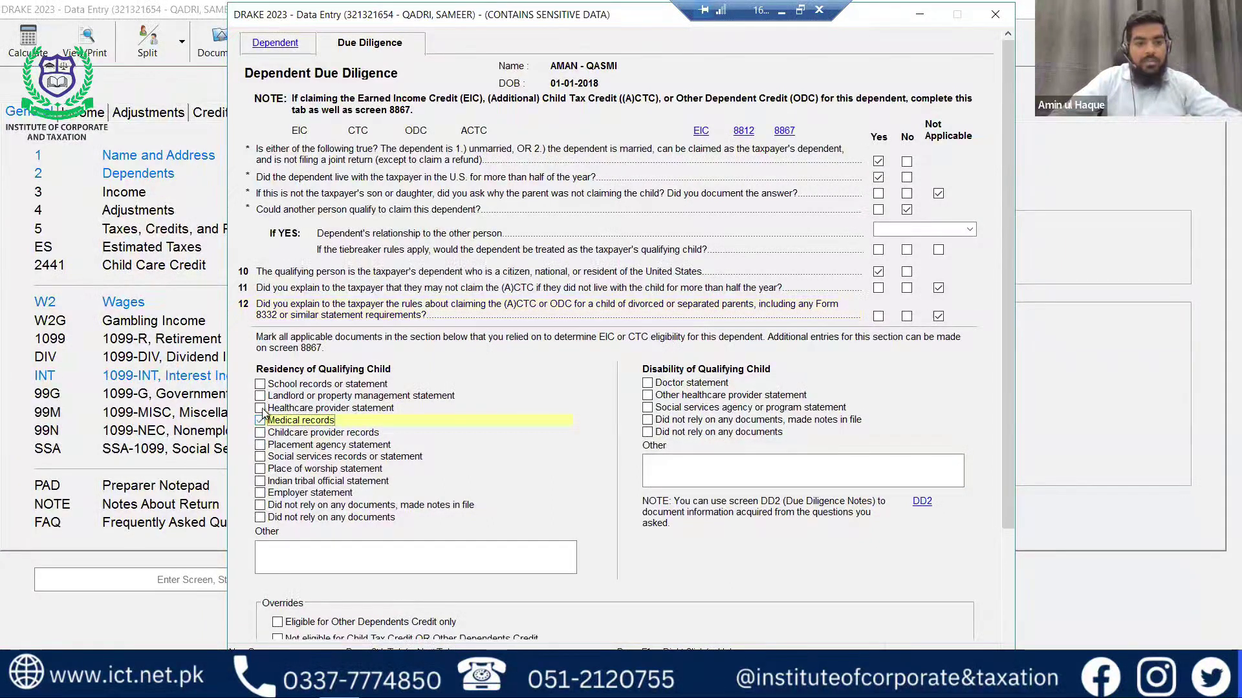
left_click(259, 408)
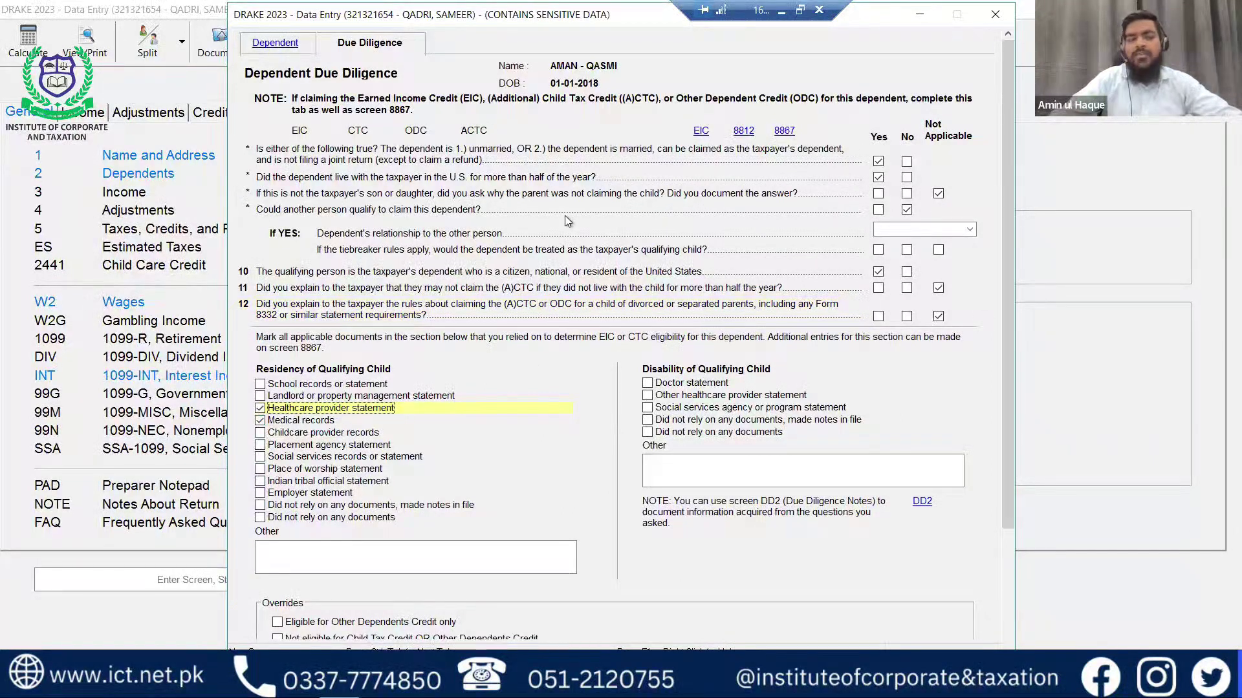
key("ctrl+v")
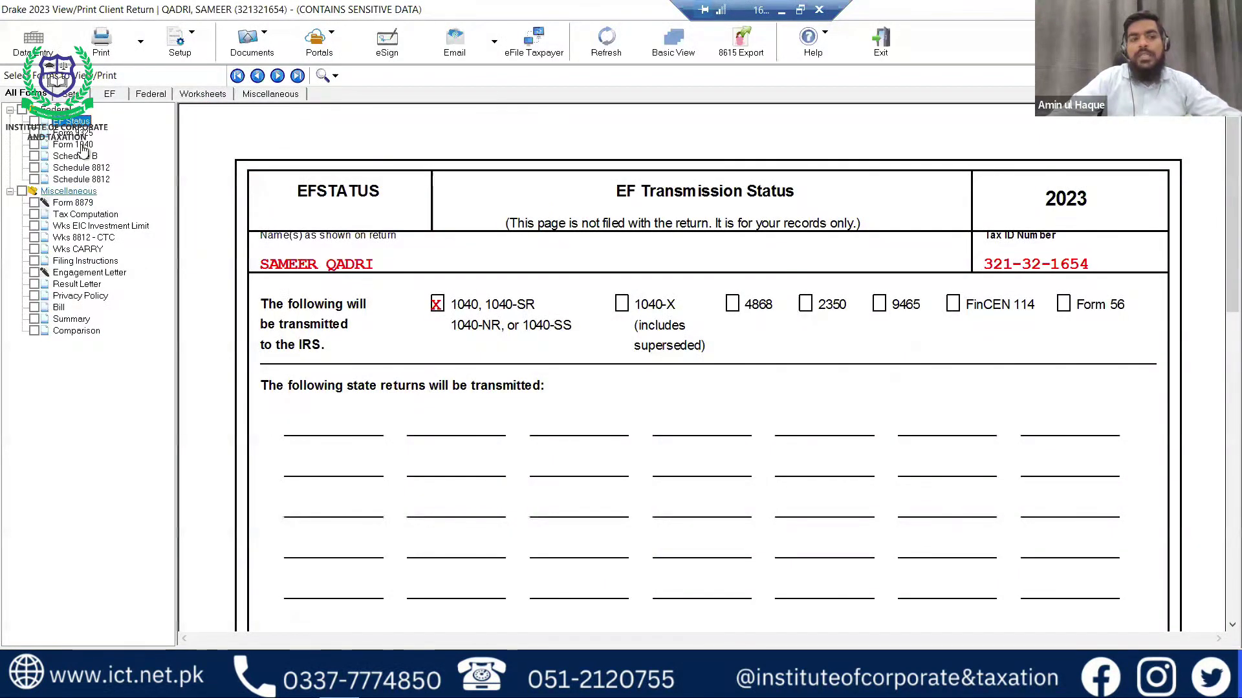
Check Form 1040 page 2: 2,000 child credit on line 19, 3,466 total tax; then bring up Schedule 8812.
left_click(78, 145)
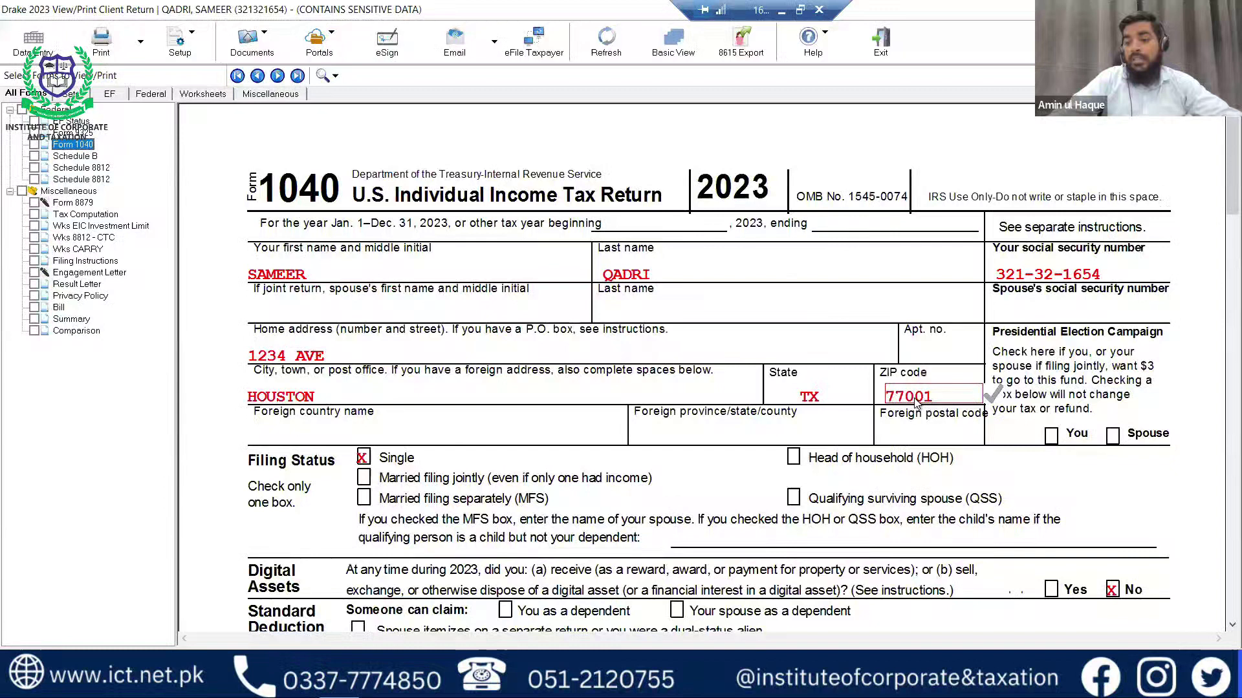
scroll(915, 402, "down", 5)
scroll(917, 404, "down", 2)
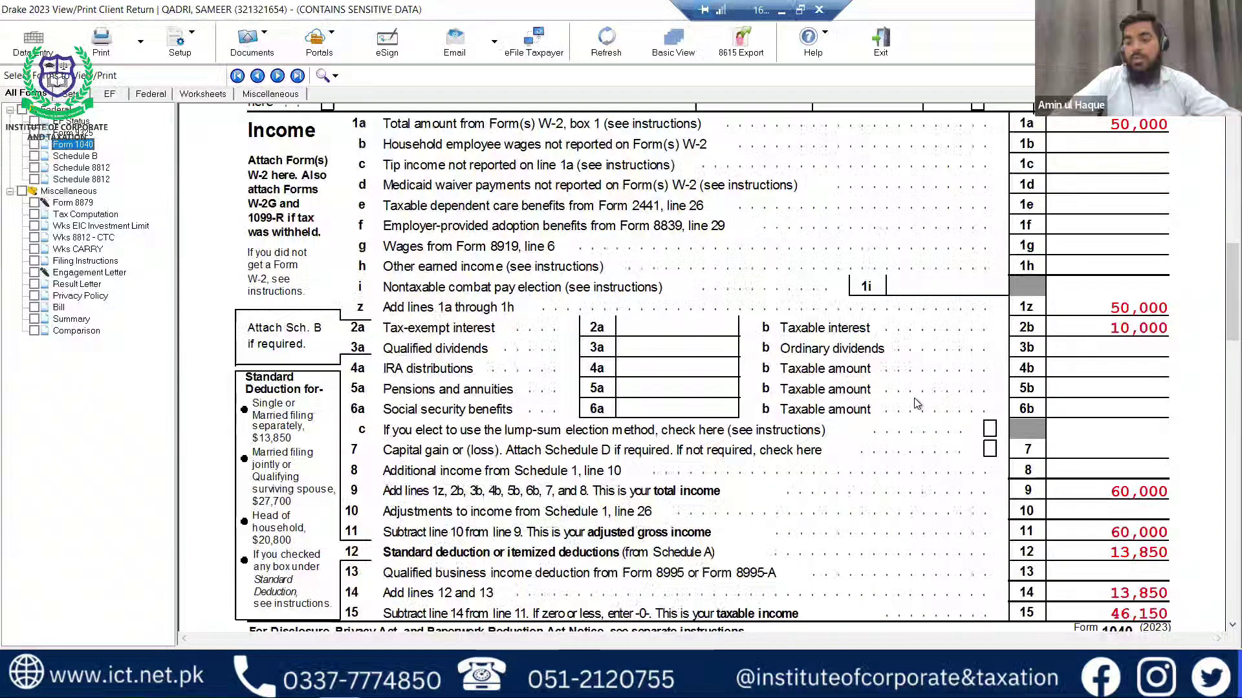
scroll(917, 404, "down", 10)
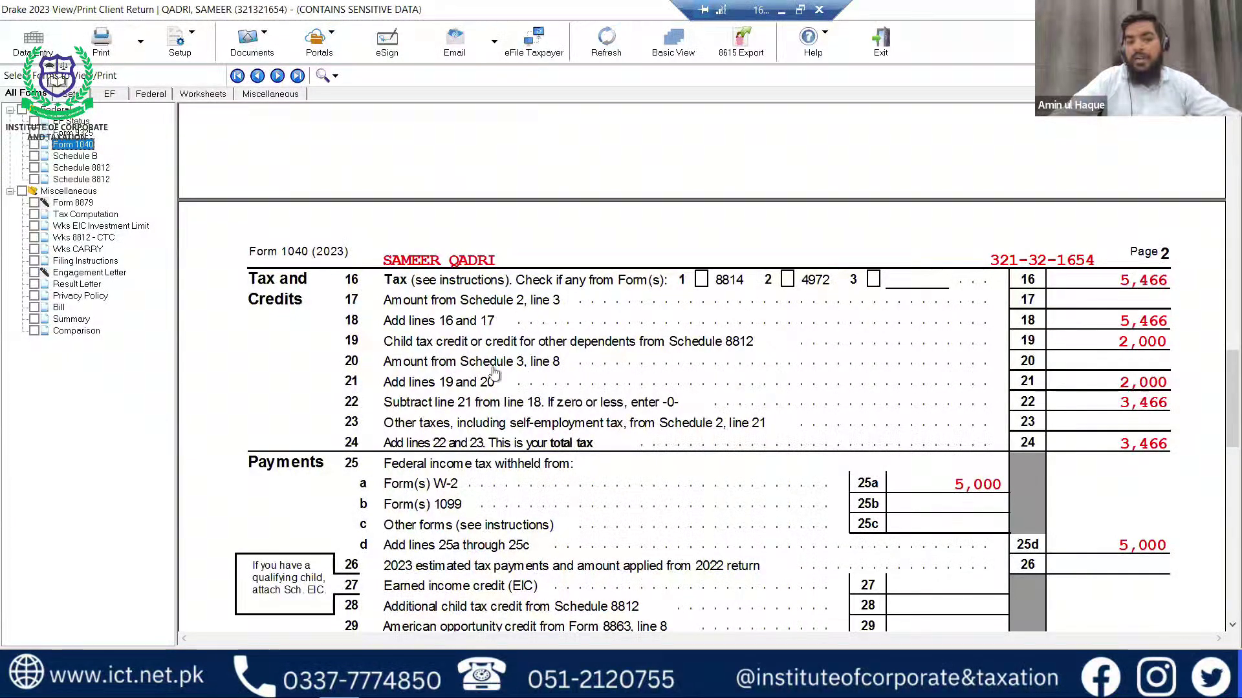
left_click(1141, 359)
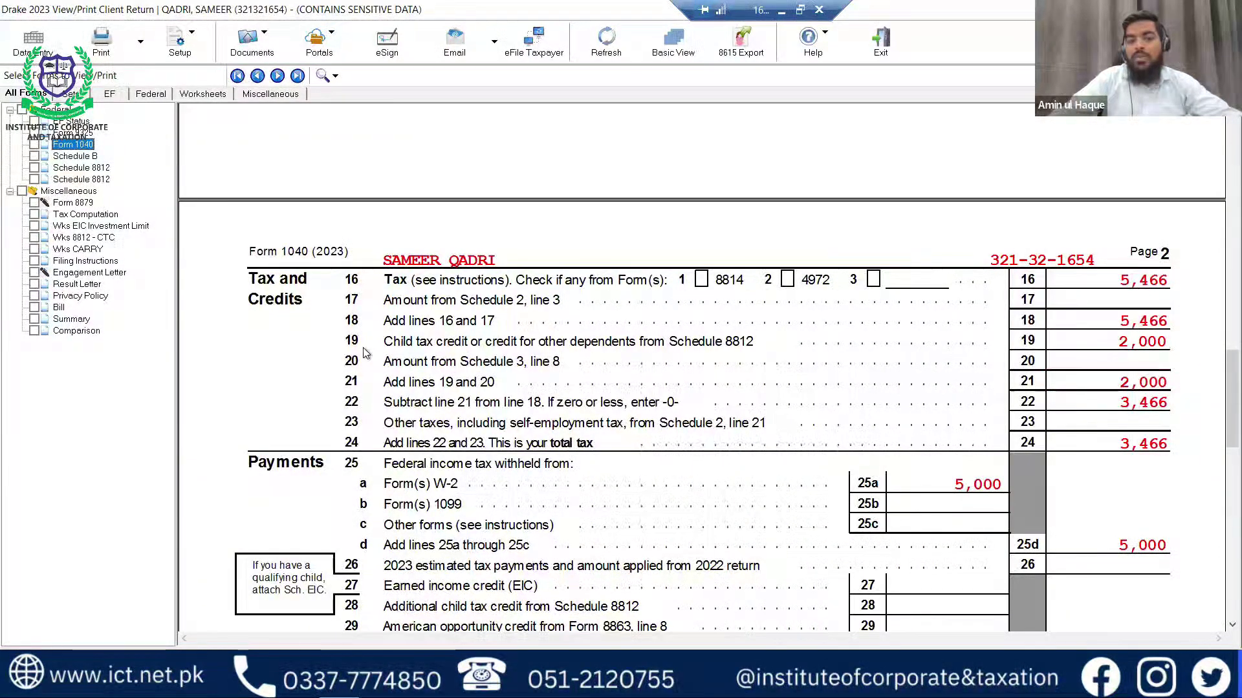
left_click(1103, 348)
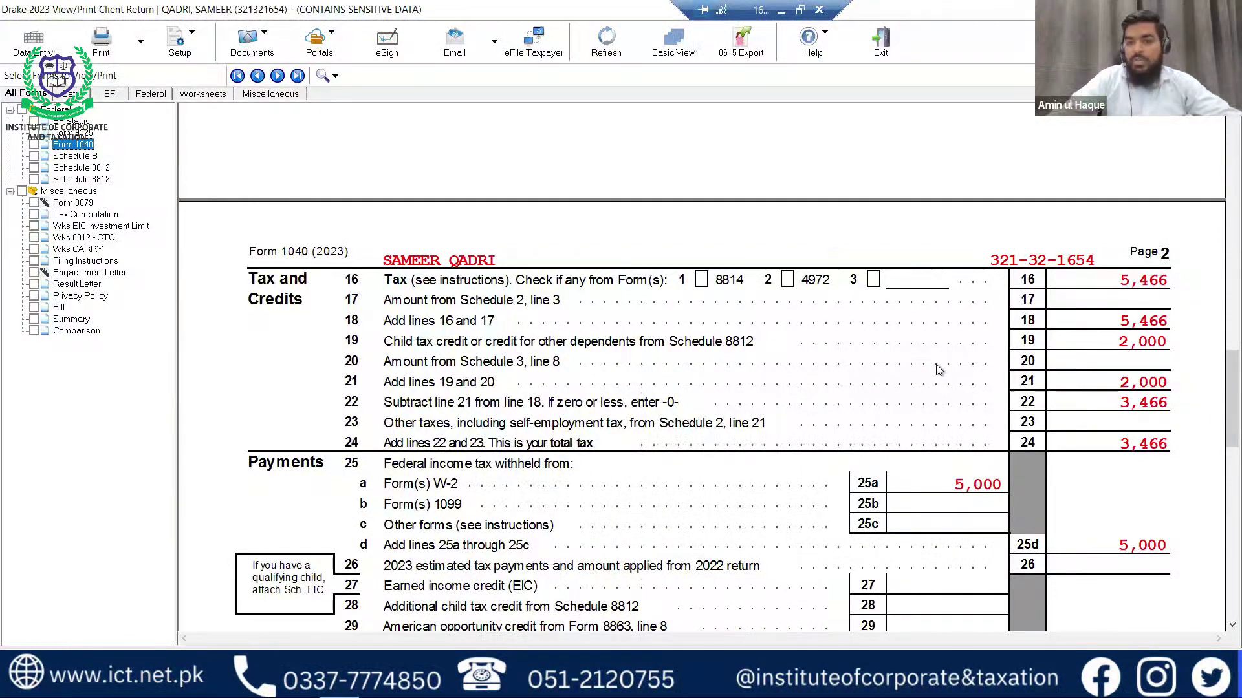
left_click(100, 168)
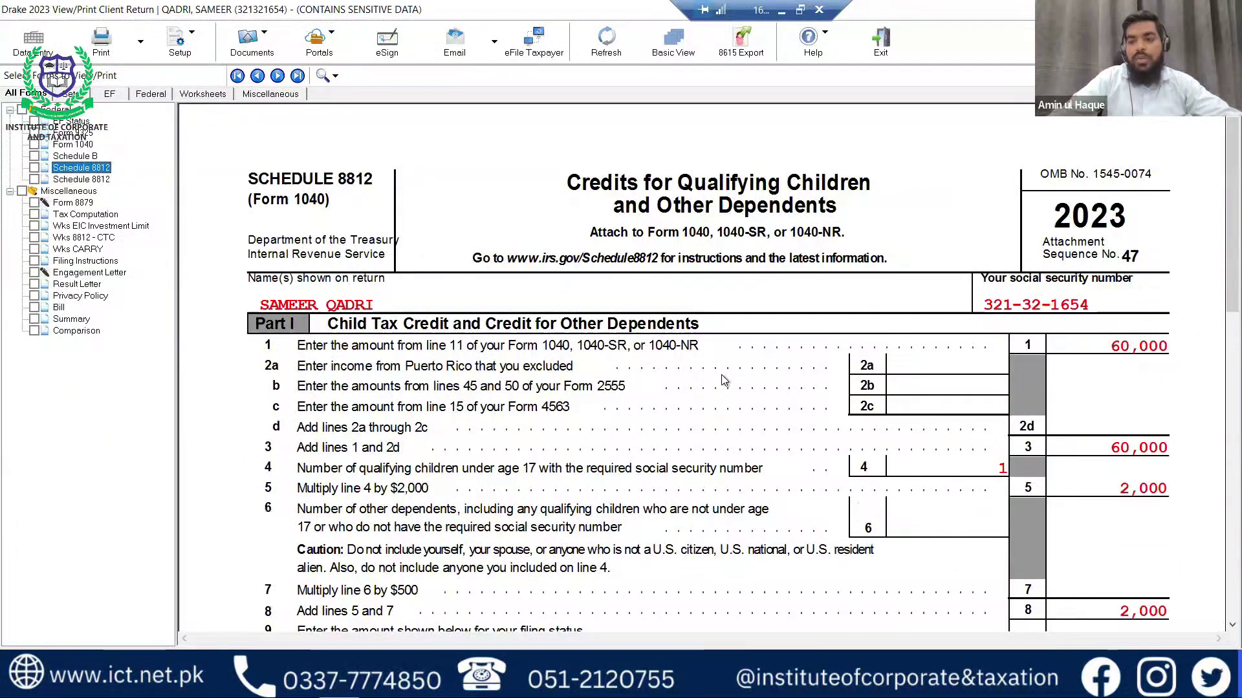
Review Schedule 8812 pages 1 and 2: 2,000 child tax credit, 0 additional credit.
scroll(737, 369, "down", 3)
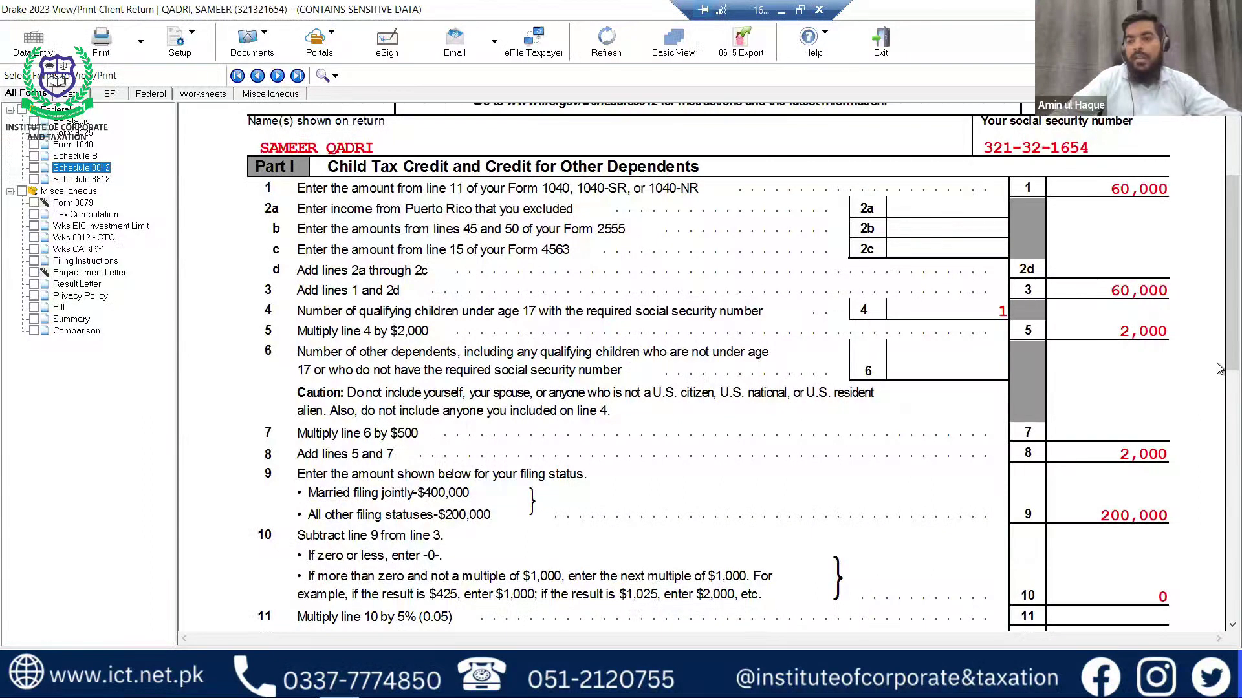
scroll(1156, 360, "down", 5)
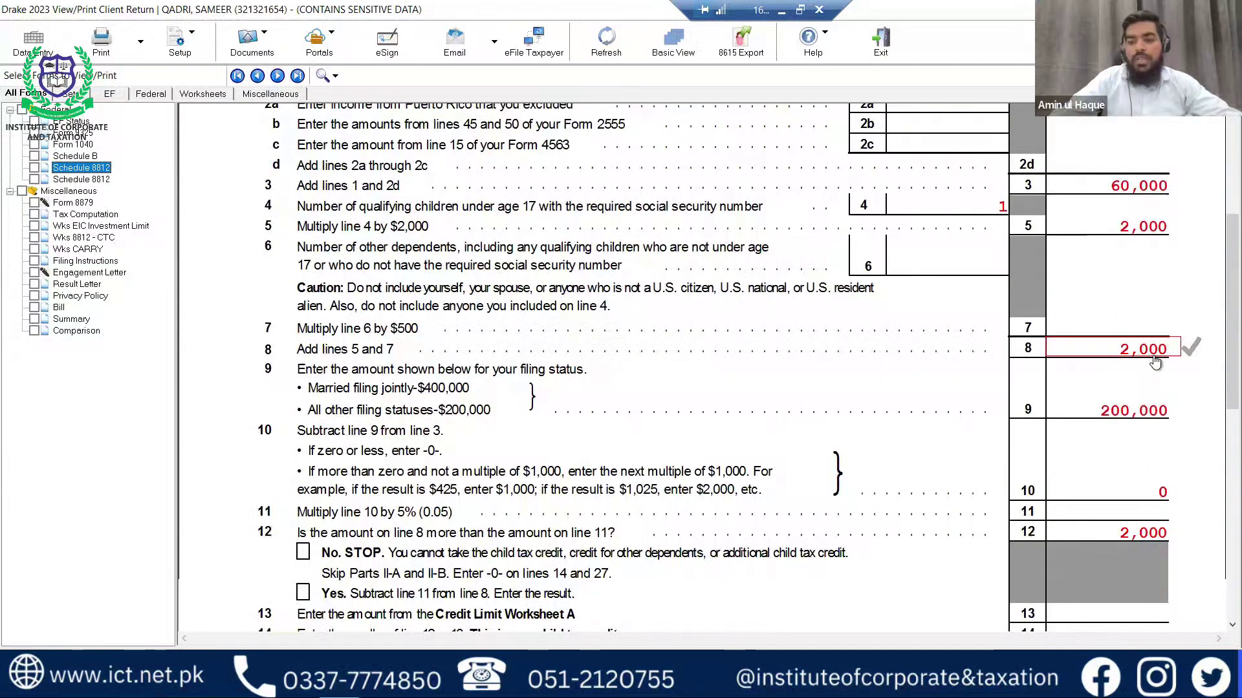
scroll(1156, 360, "down", 8)
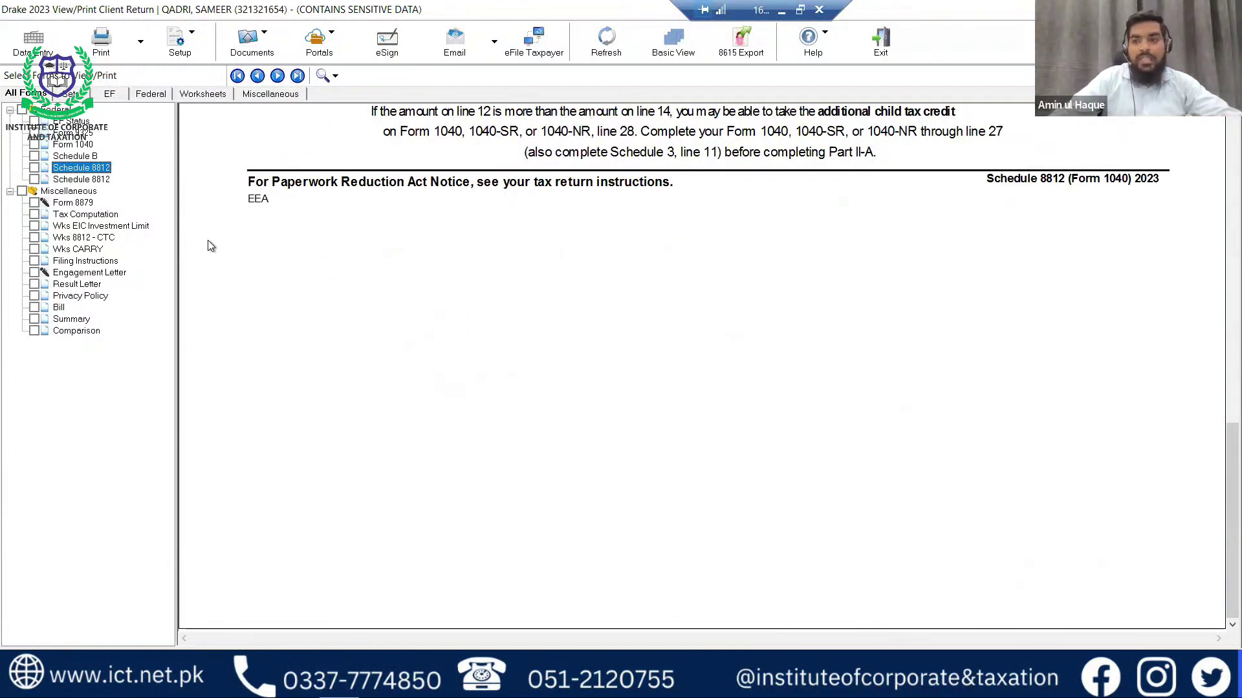
scroll(208, 242, "up", 7)
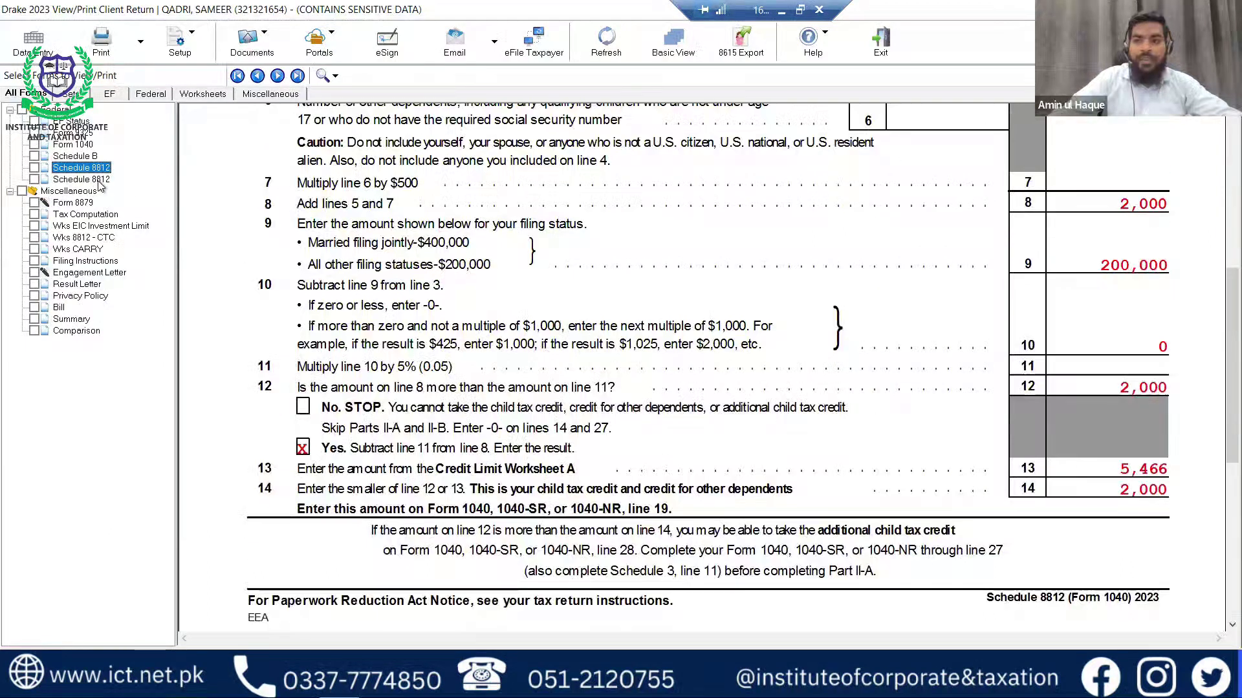
left_click(97, 179)
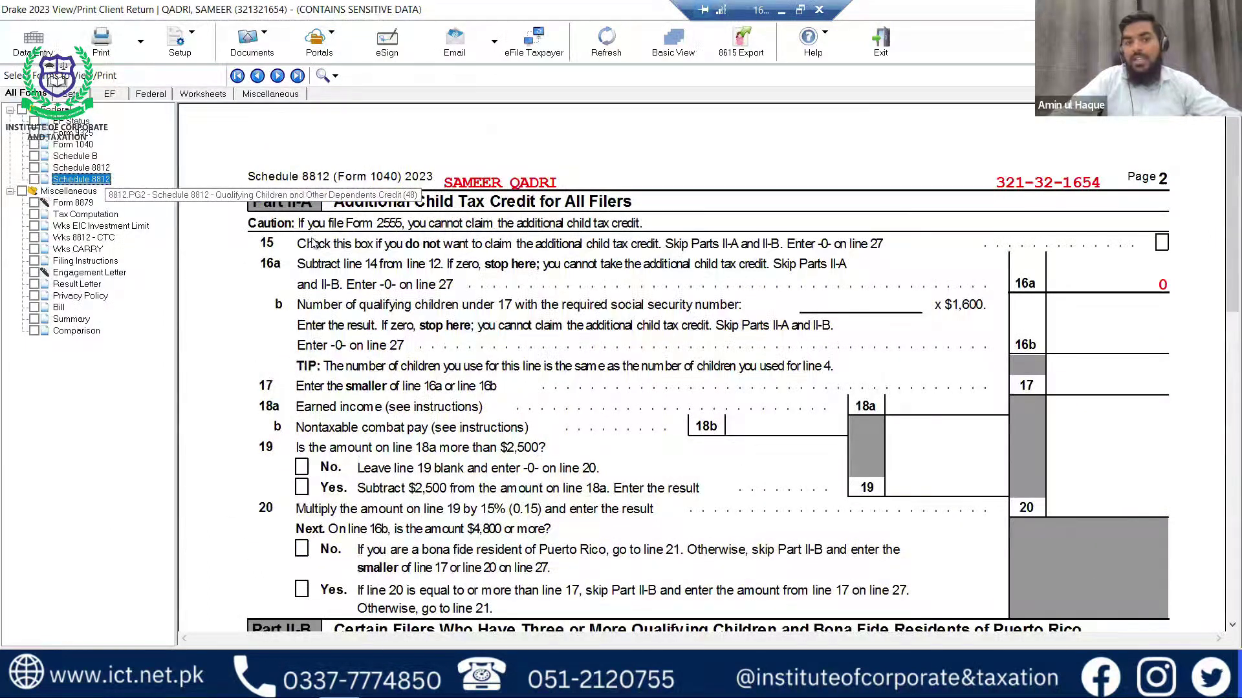
scroll(428, 278, "down", 15)
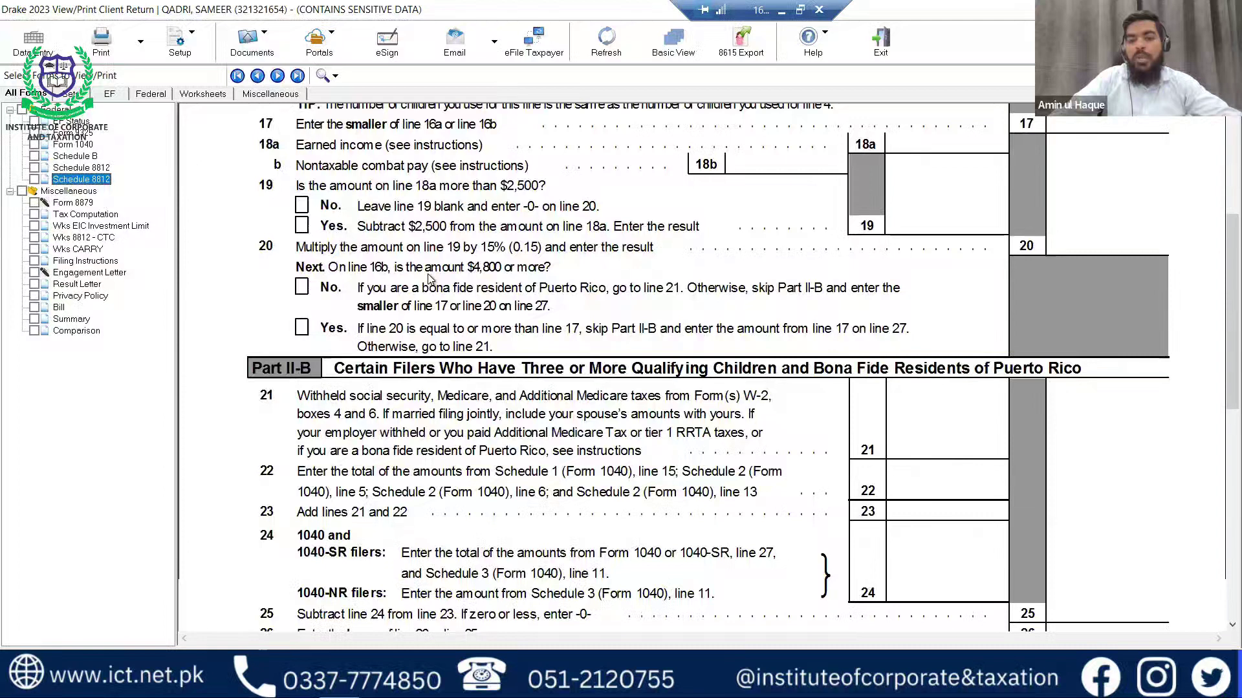
scroll(375, 280, "up", 8)
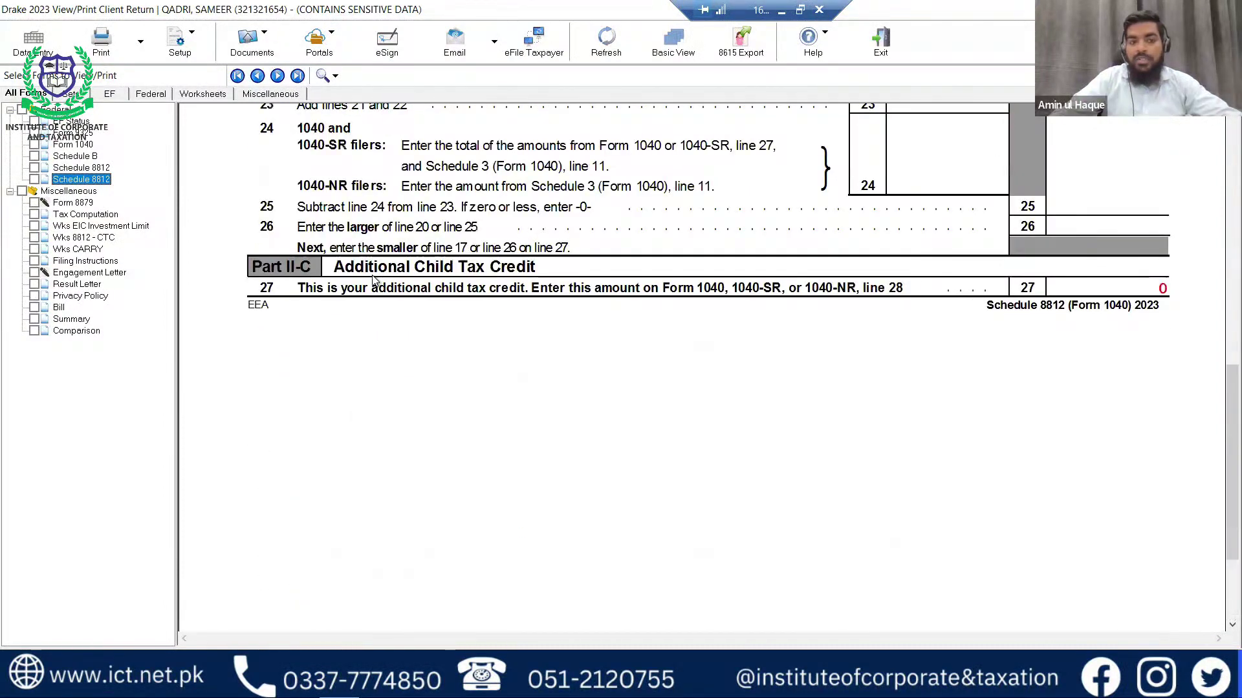
scroll(374, 280, "up", 5)
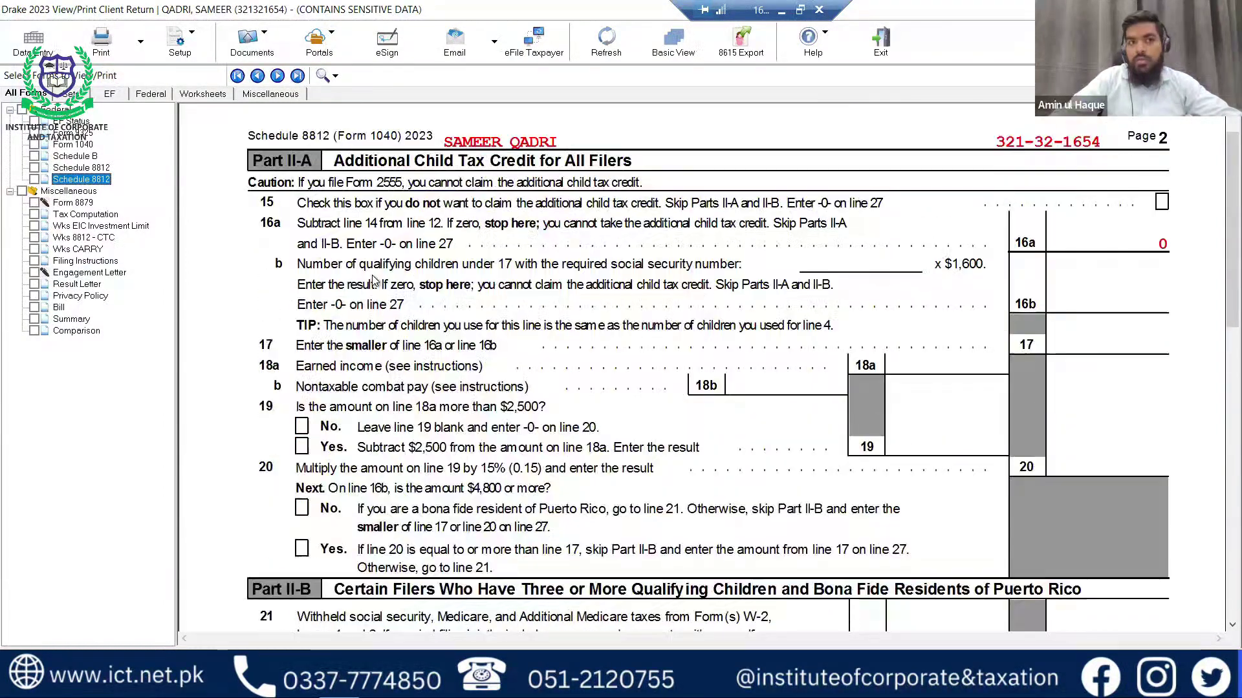
Recheck Form 1040 through page 2, then go back to data entry.
left_click(73, 145)
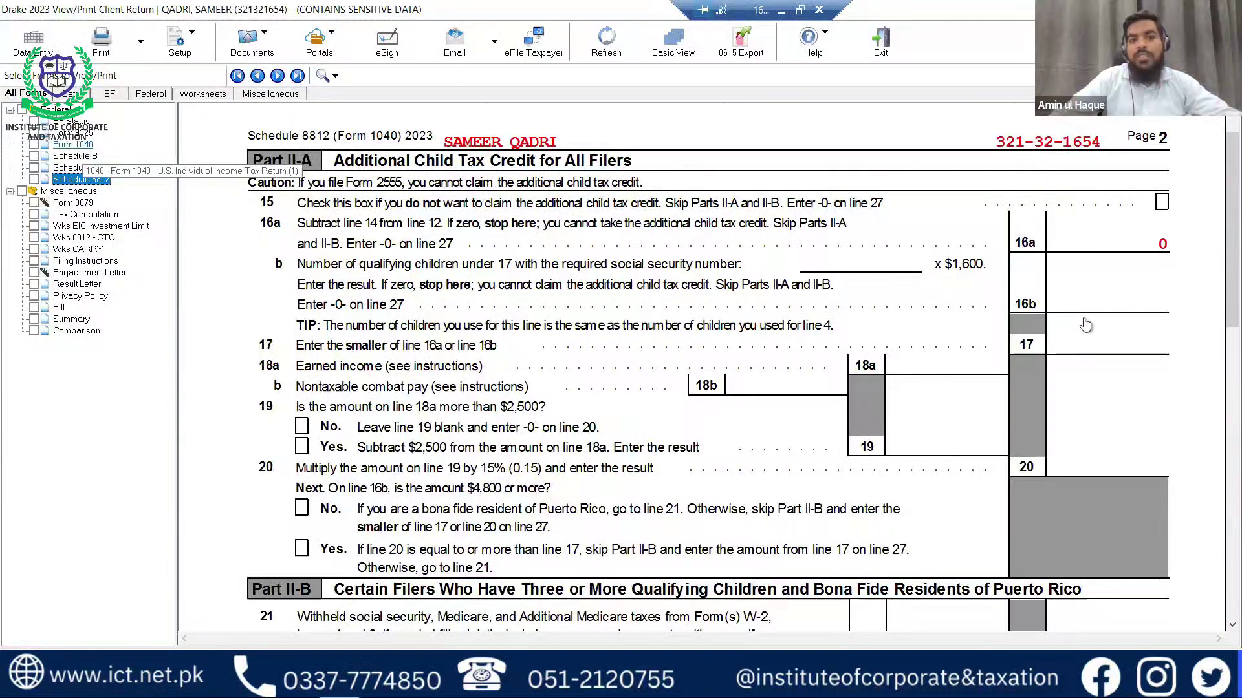
scroll(1136, 412, "down", 3)
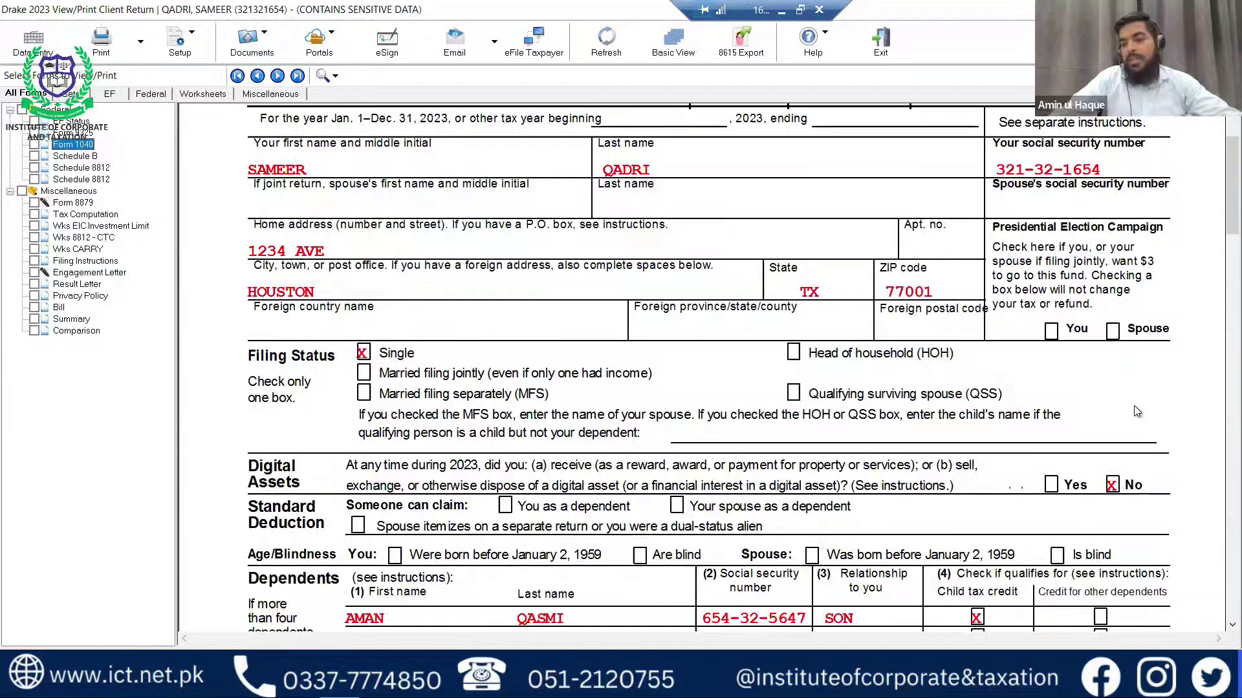
scroll(1136, 412, "down", 5)
scroll(1136, 411, "down", 10)
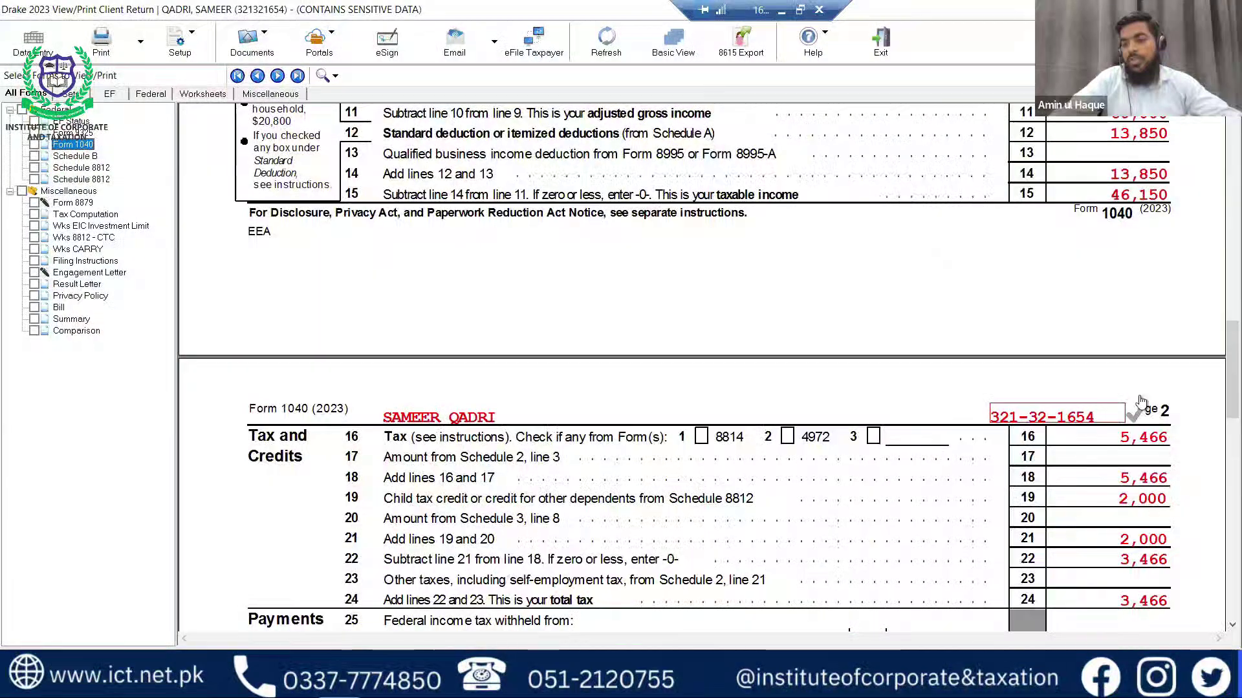
scroll(1136, 411, "down", 3)
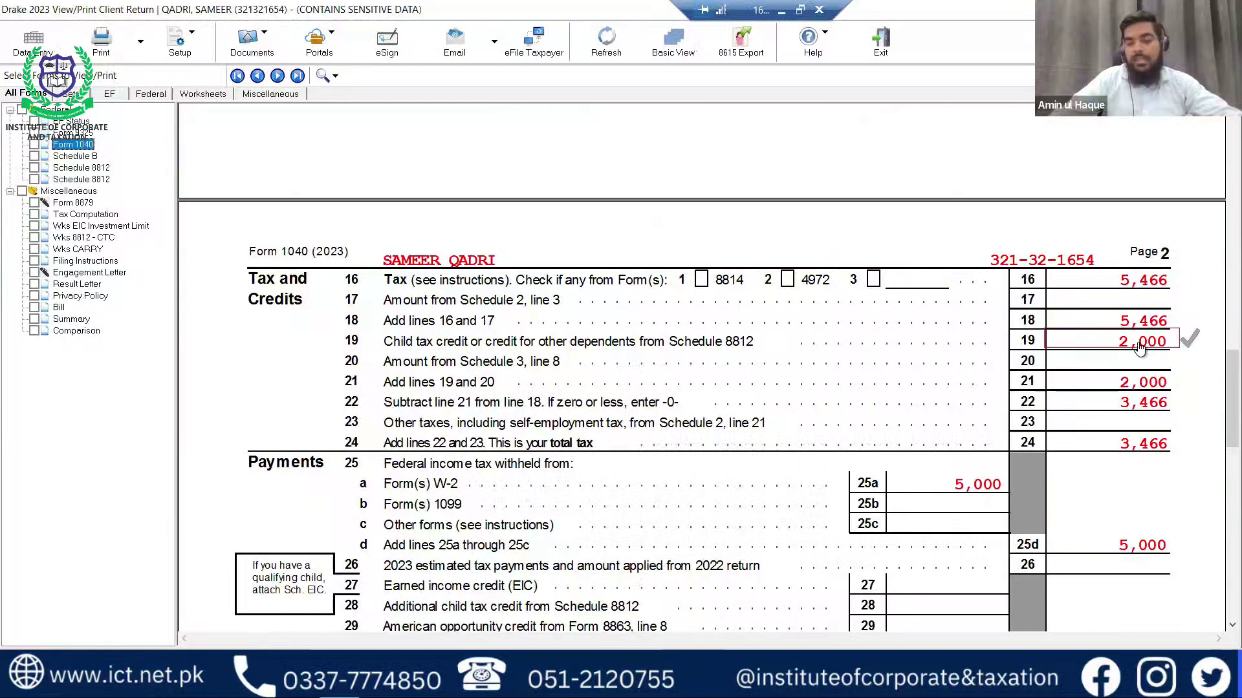
left_click(33, 43)
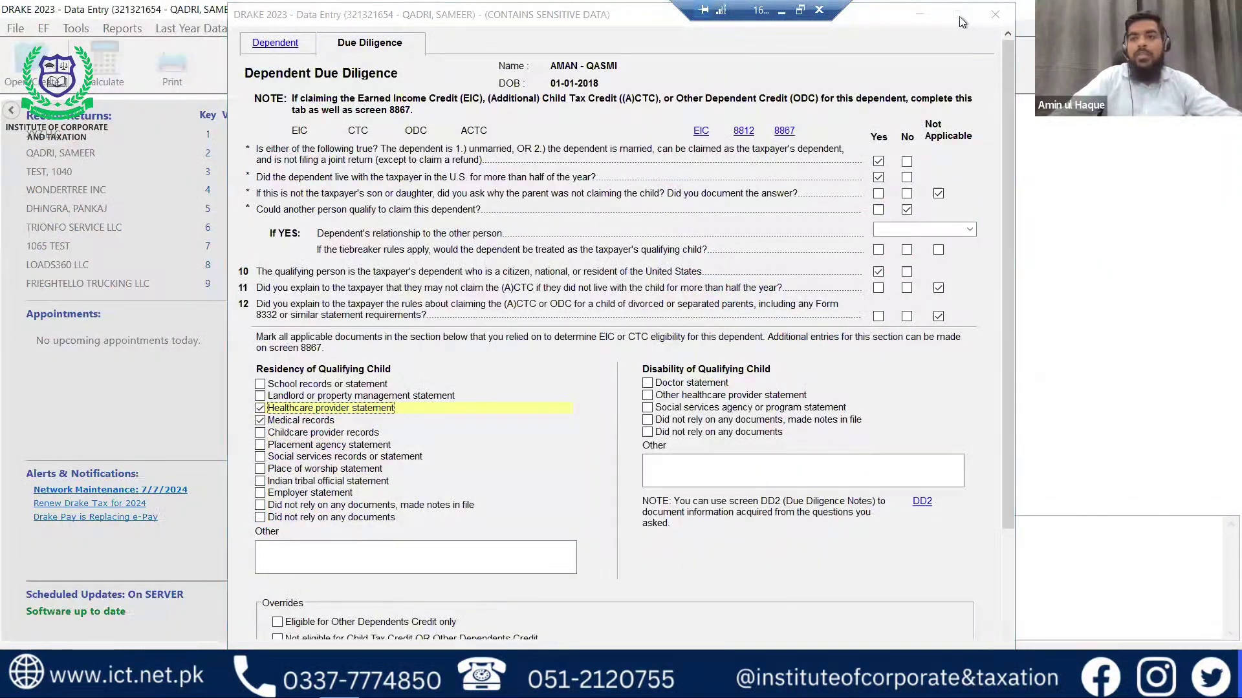
Close the Due Diligence screen and show the Credits screen list.
key("Escape")
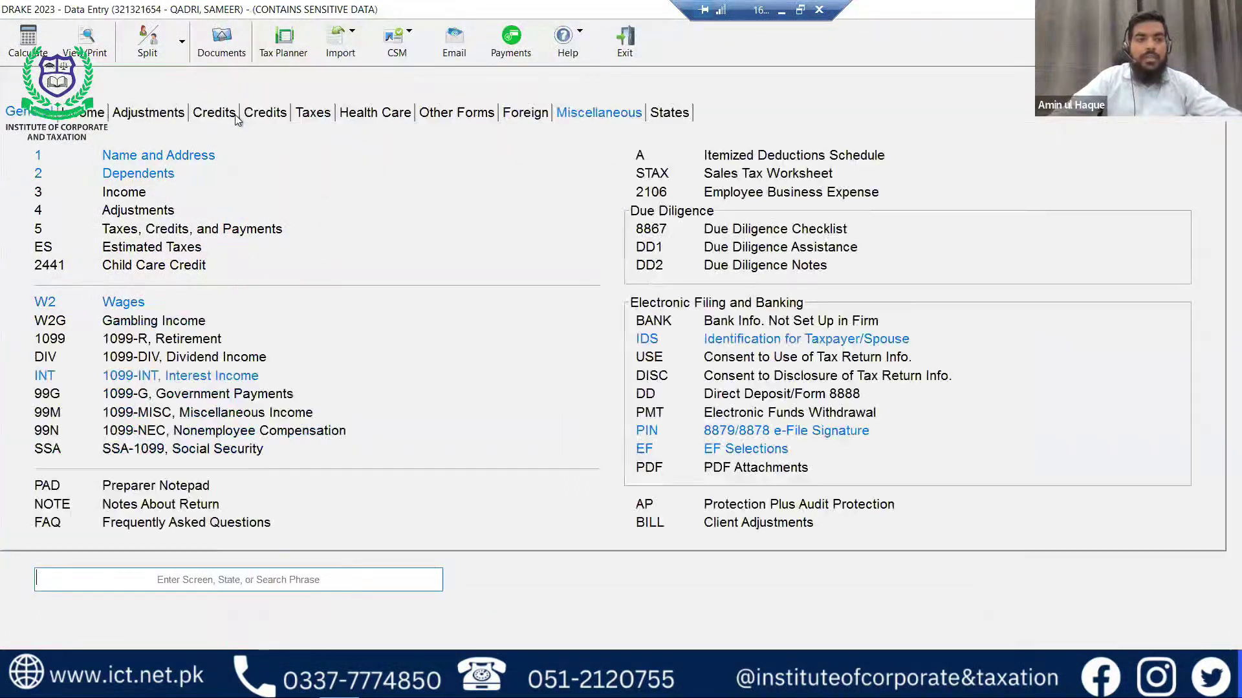
left_click(270, 115)
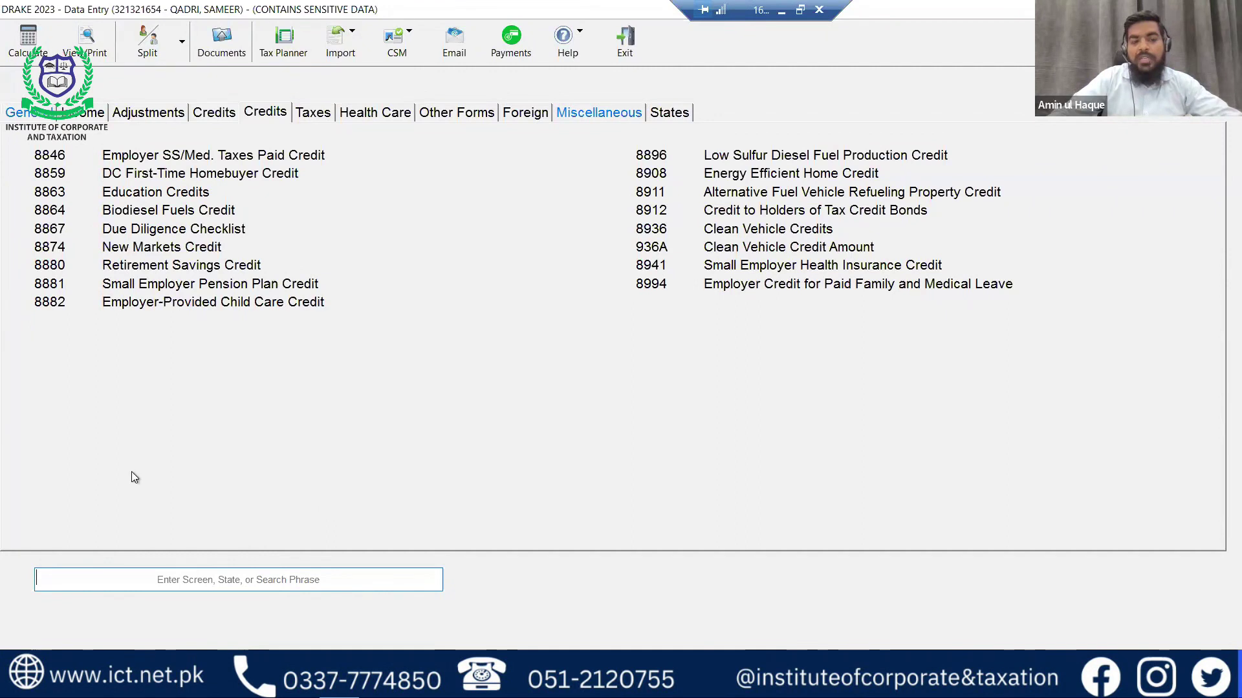
On screen 8863, select the taxpayer as student, answer lines 23–26, and set Years AOTC taken to 1.
left_click(153, 200)
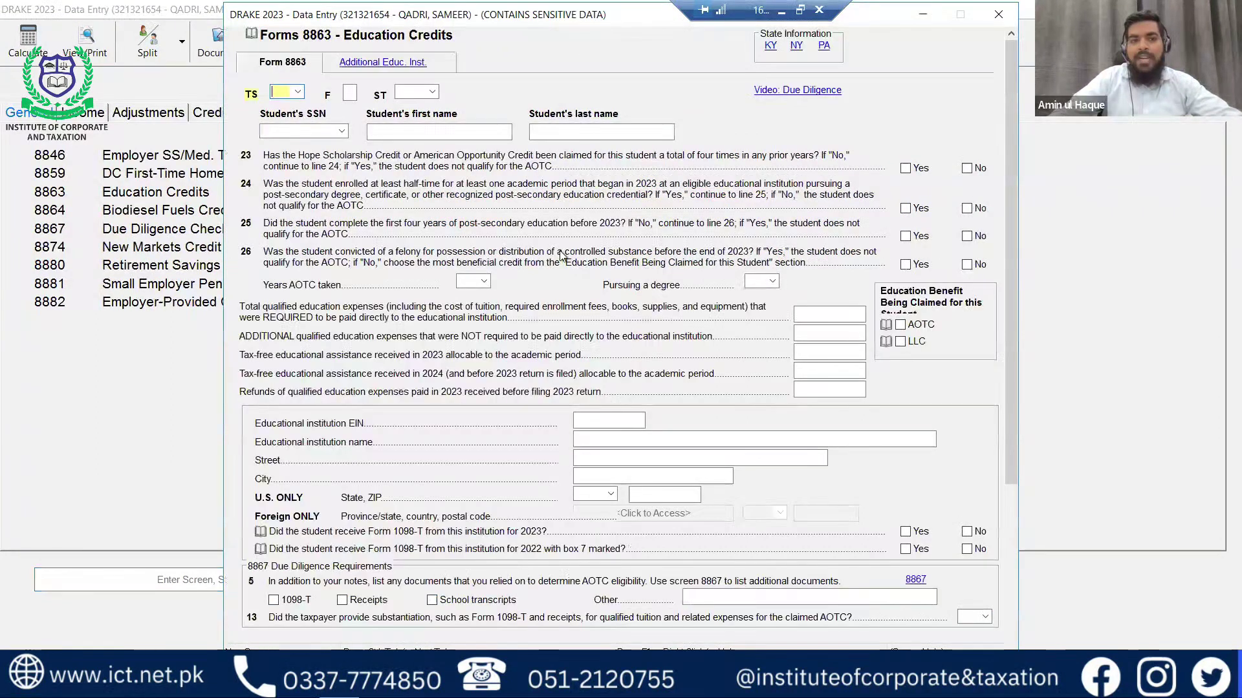
type("T")
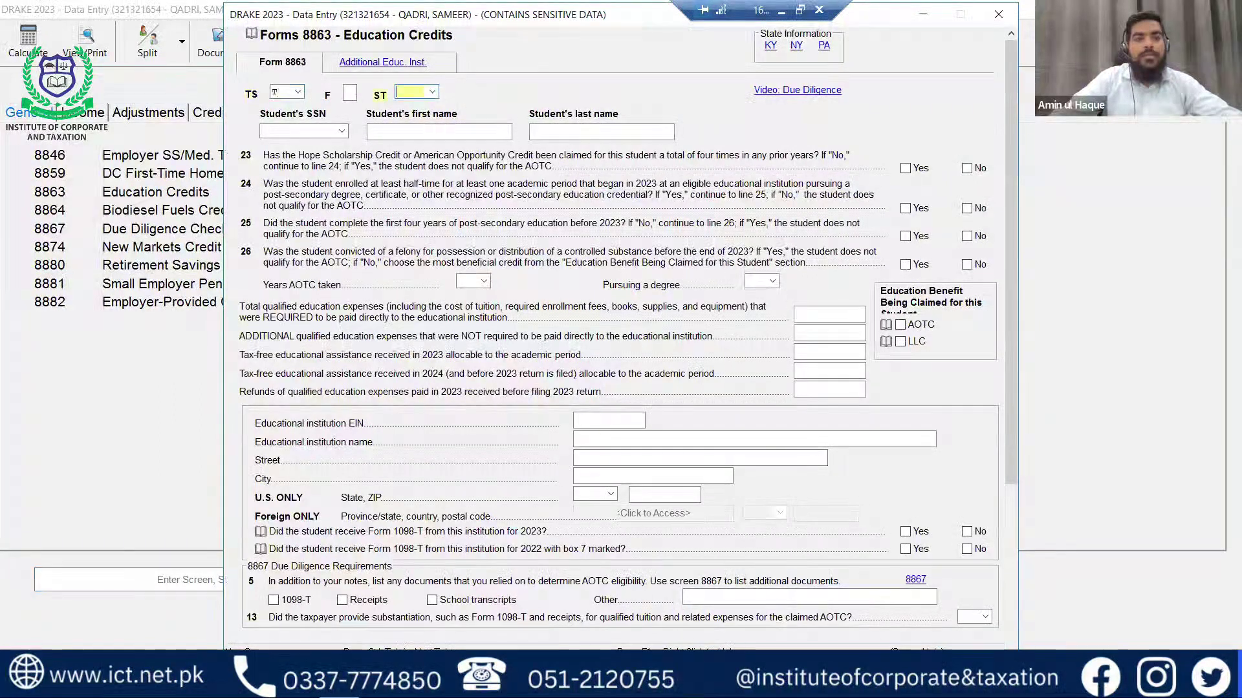
left_click(342, 133)
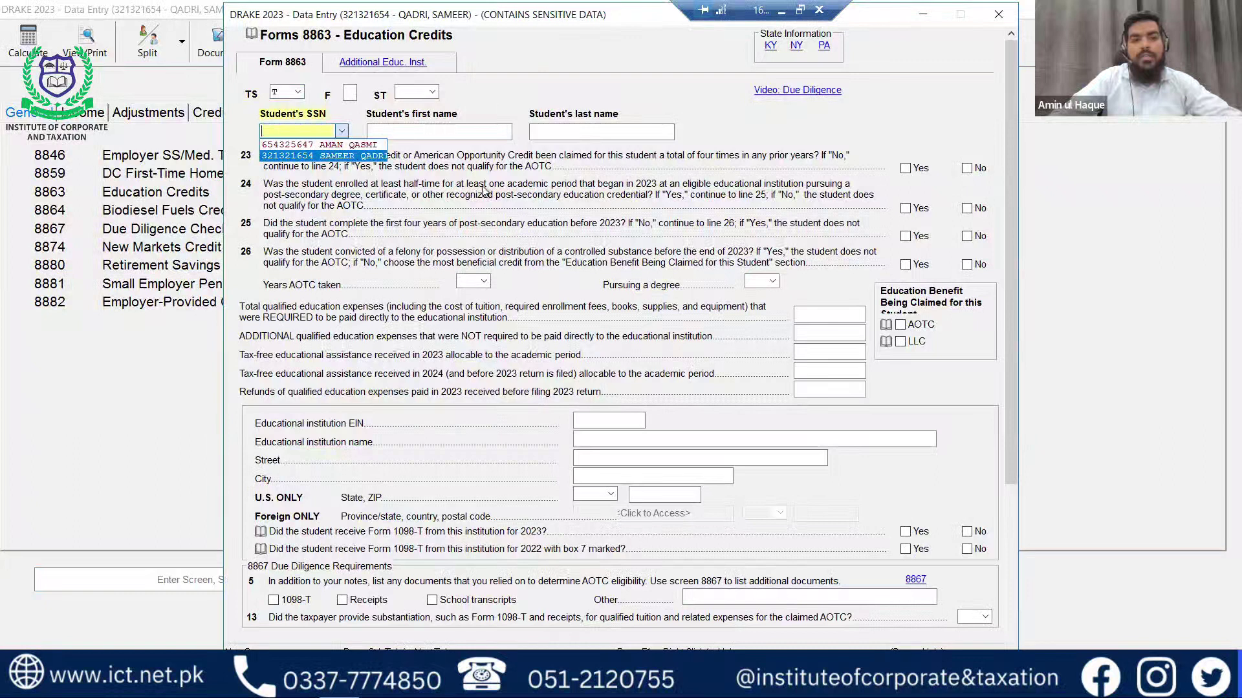
left_click(344, 158)
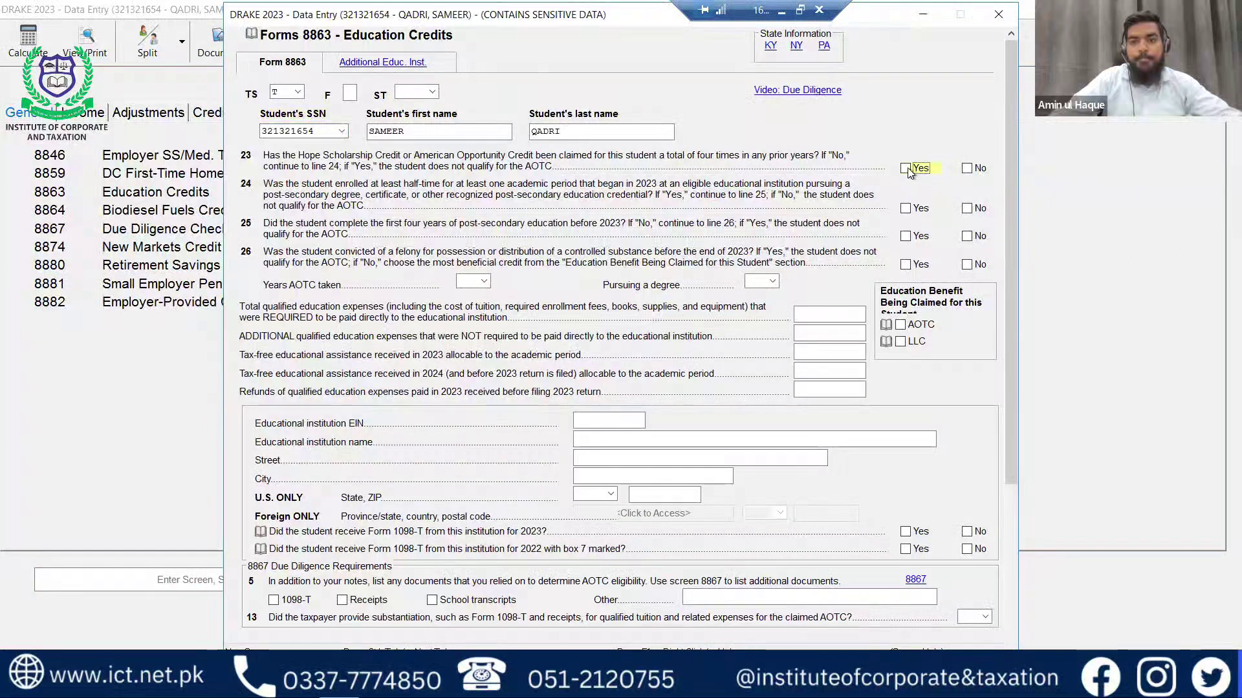
left_click(967, 169)
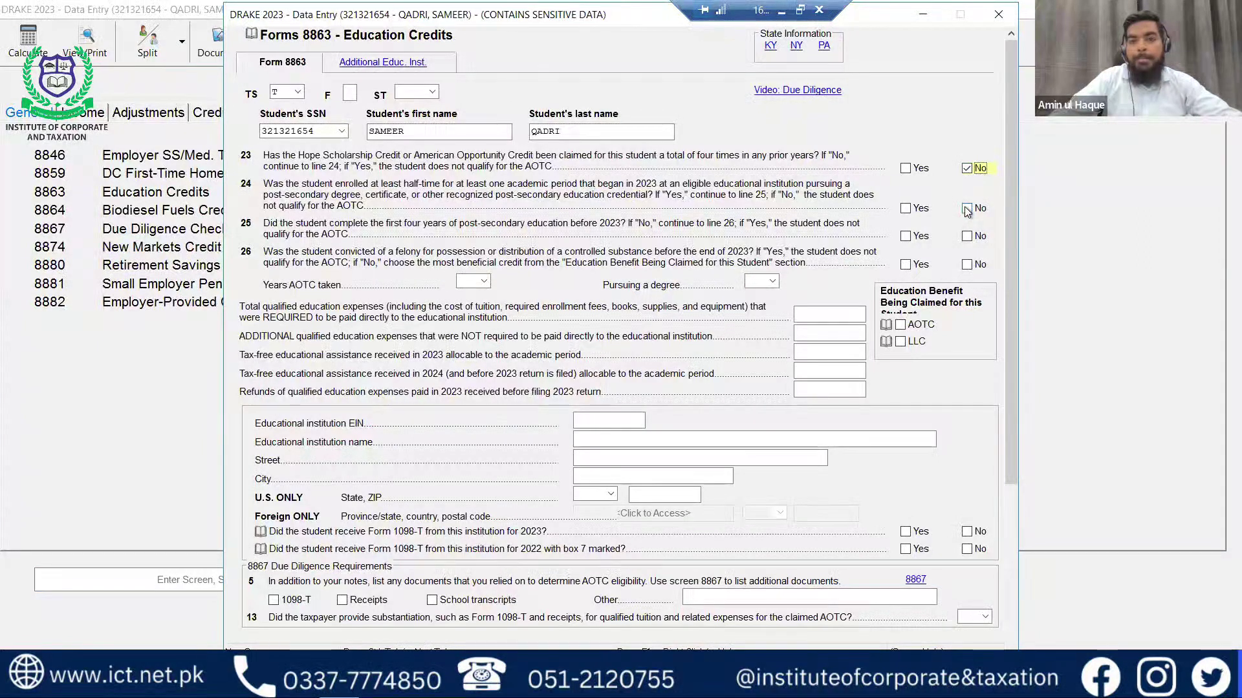
left_click(920, 210)
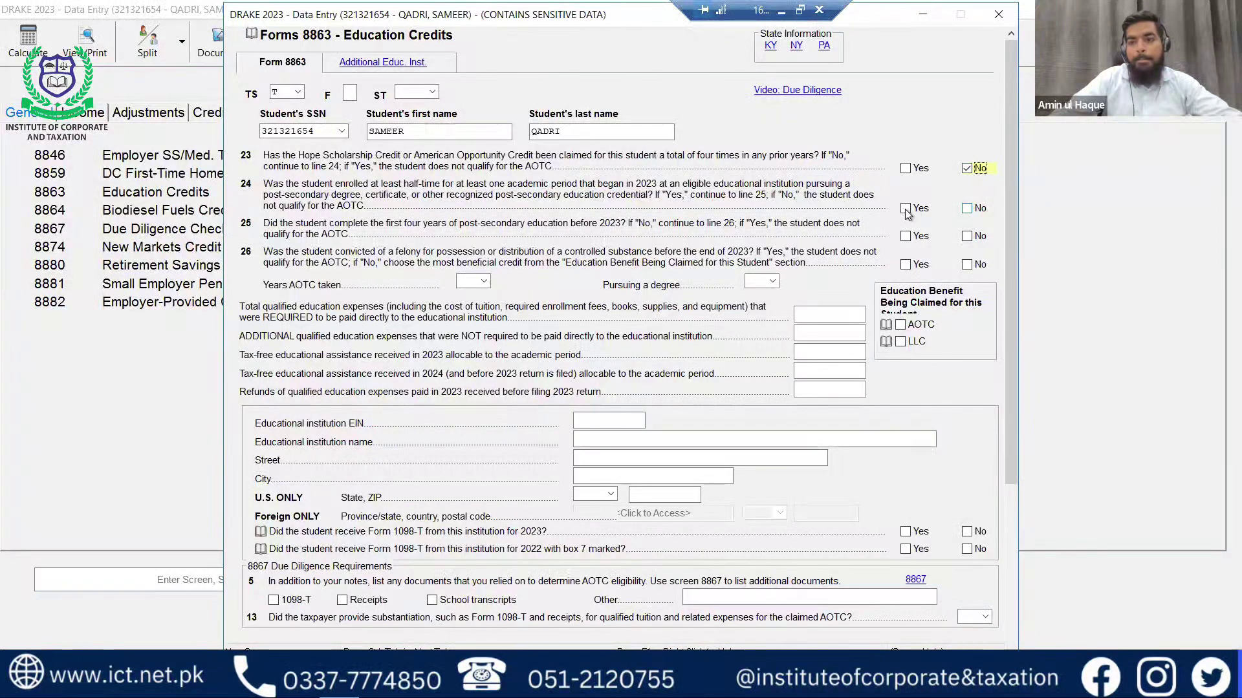
left_click(967, 237)
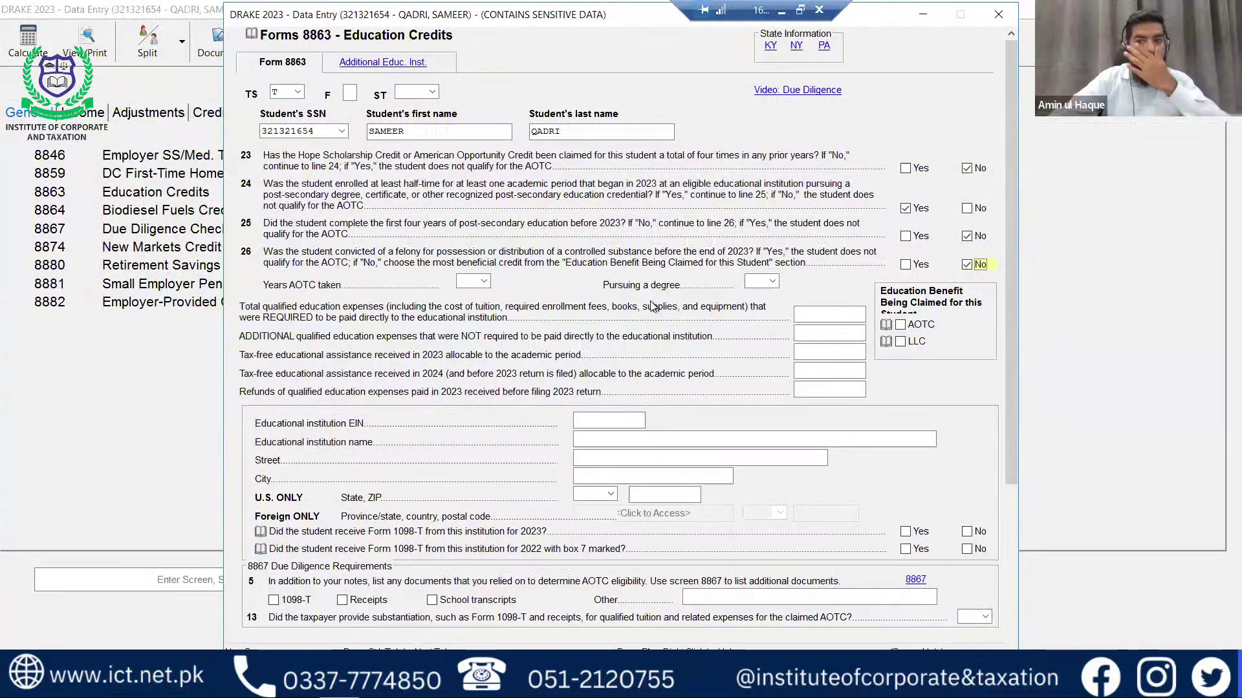
left_click(485, 283)
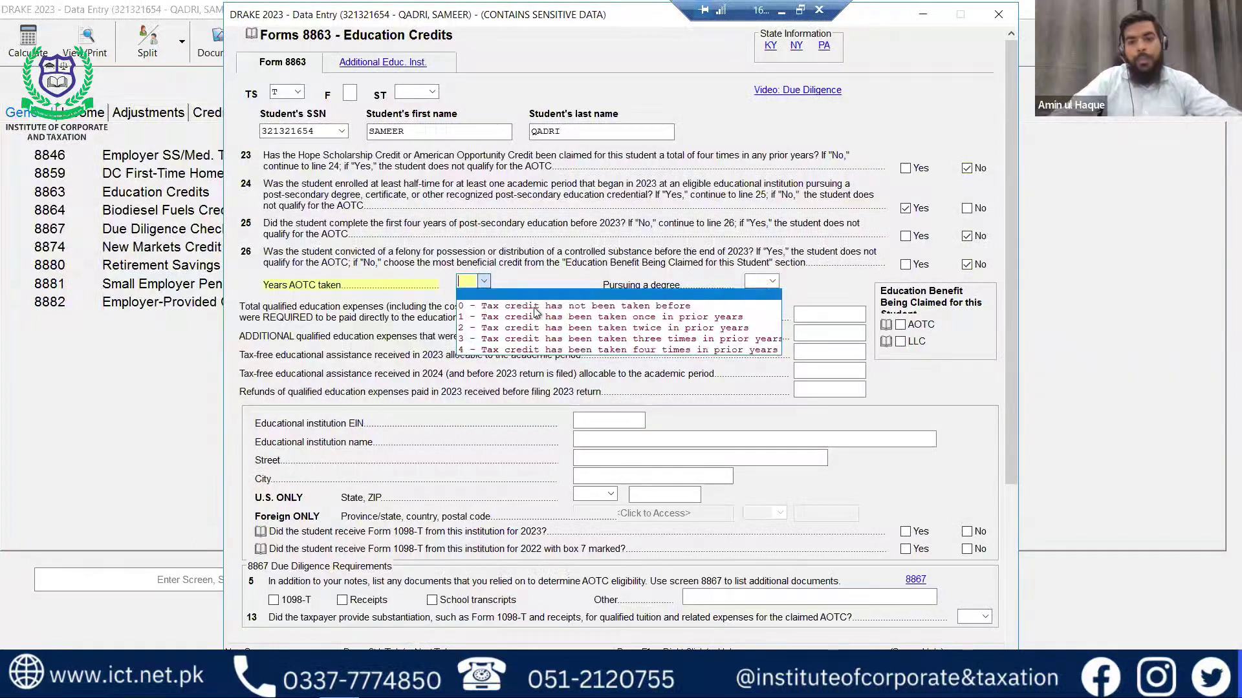
left_click(625, 316)
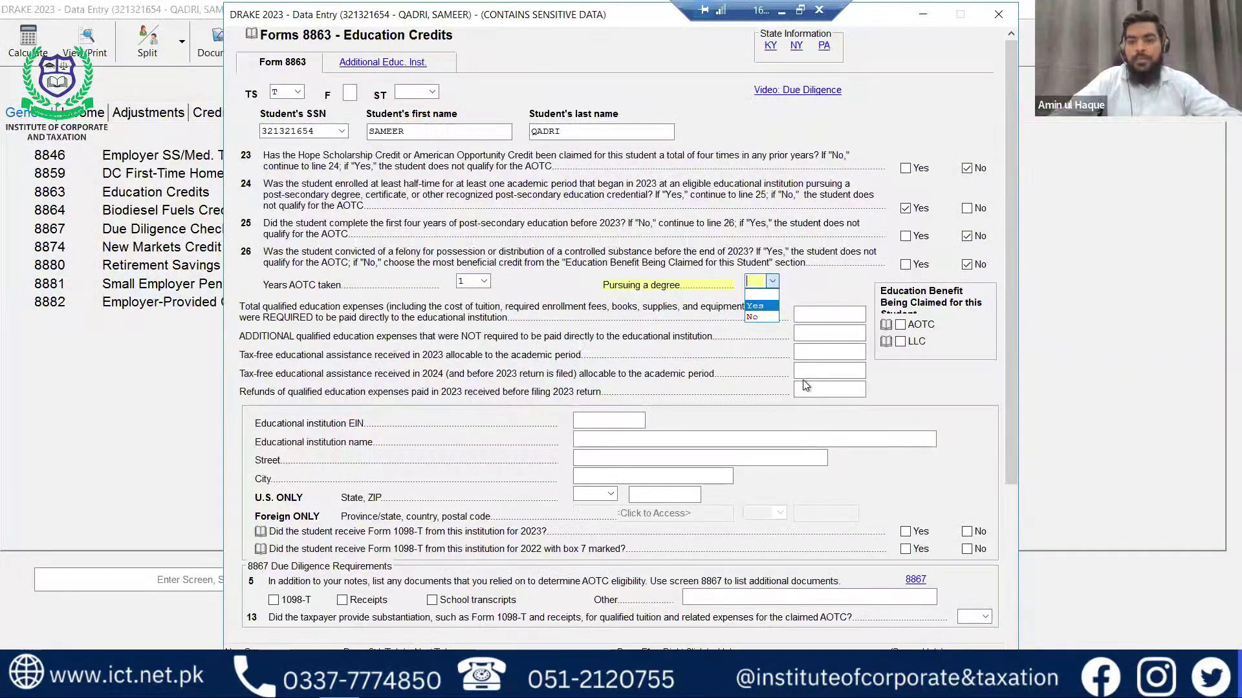
Mark the student as pursuing a degree with 10000 qualified expenses and claim the AOTC.
left_click(757, 306)
left_click(826, 313)
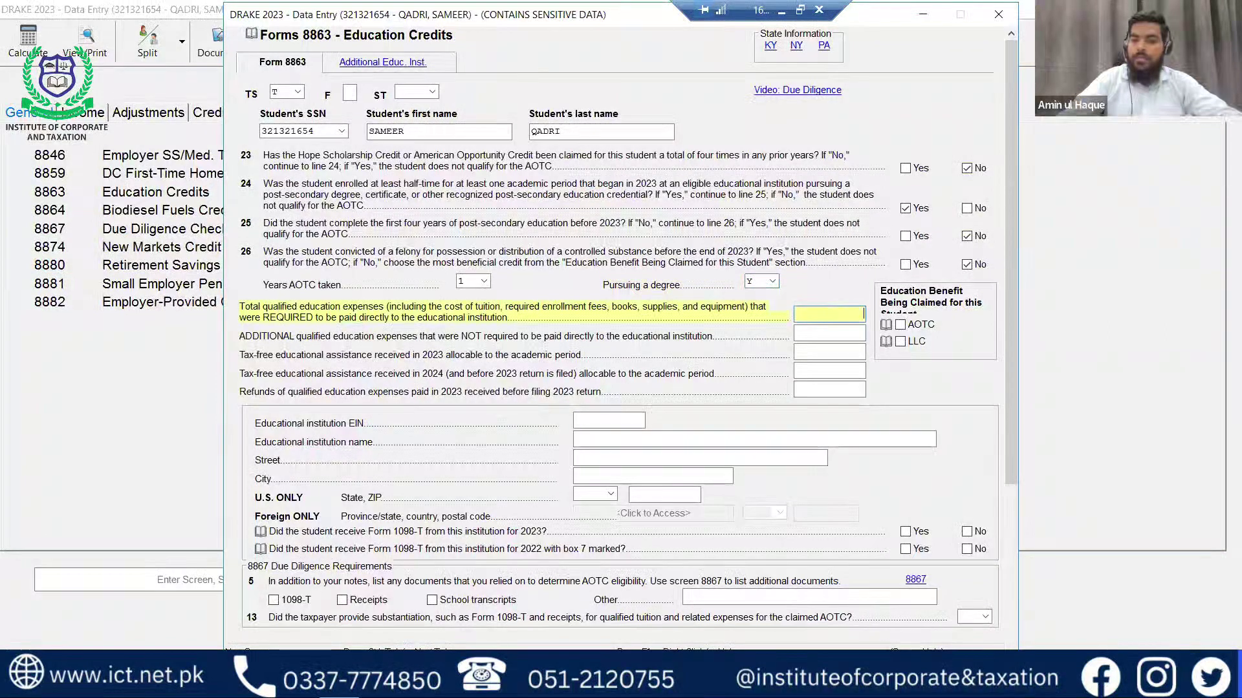
type("5")
key("BackSpace")
type("10000")
key("Tab")
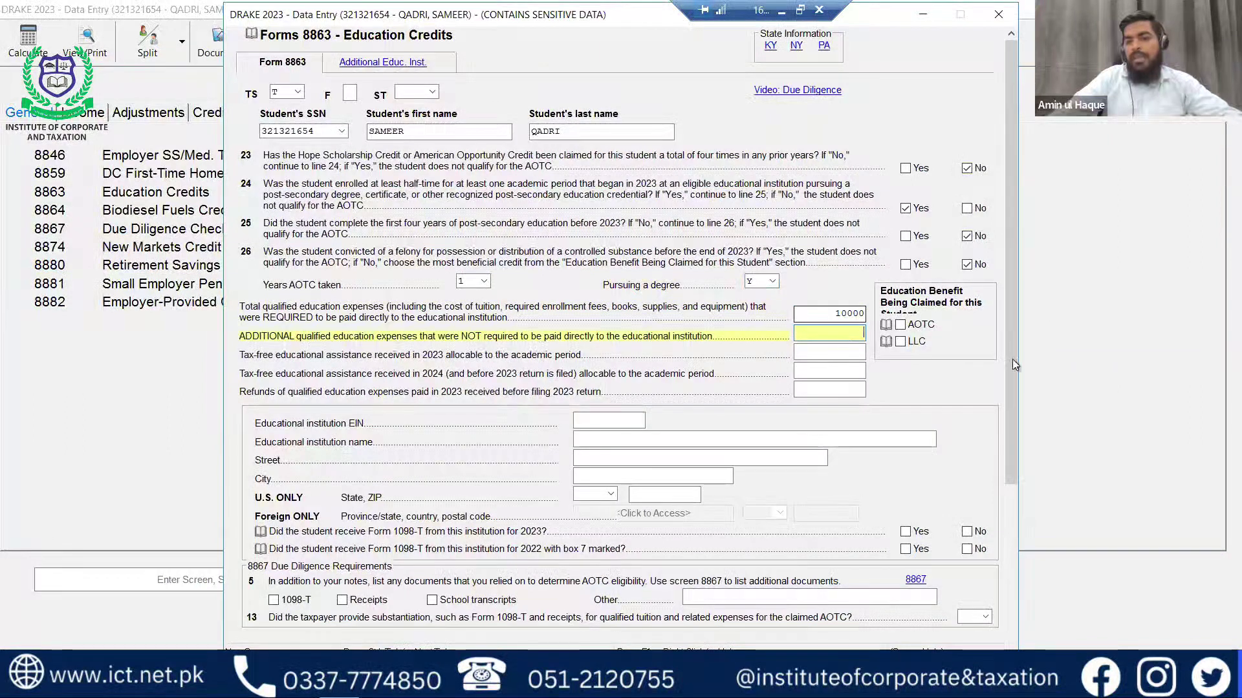
left_click(900, 325)
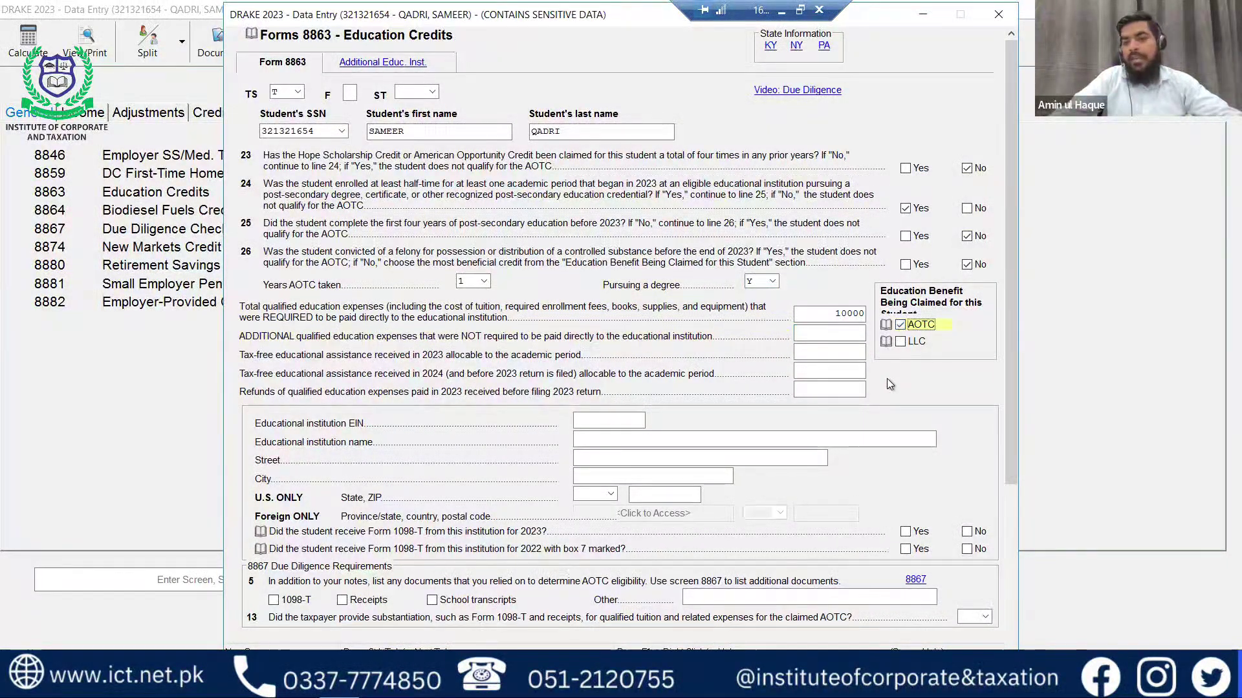
Record the 2023 Form 1098-T received, No for 2022 box 7, 1098-T as support, then recalculate.
scroll(888, 380, "down", 3)
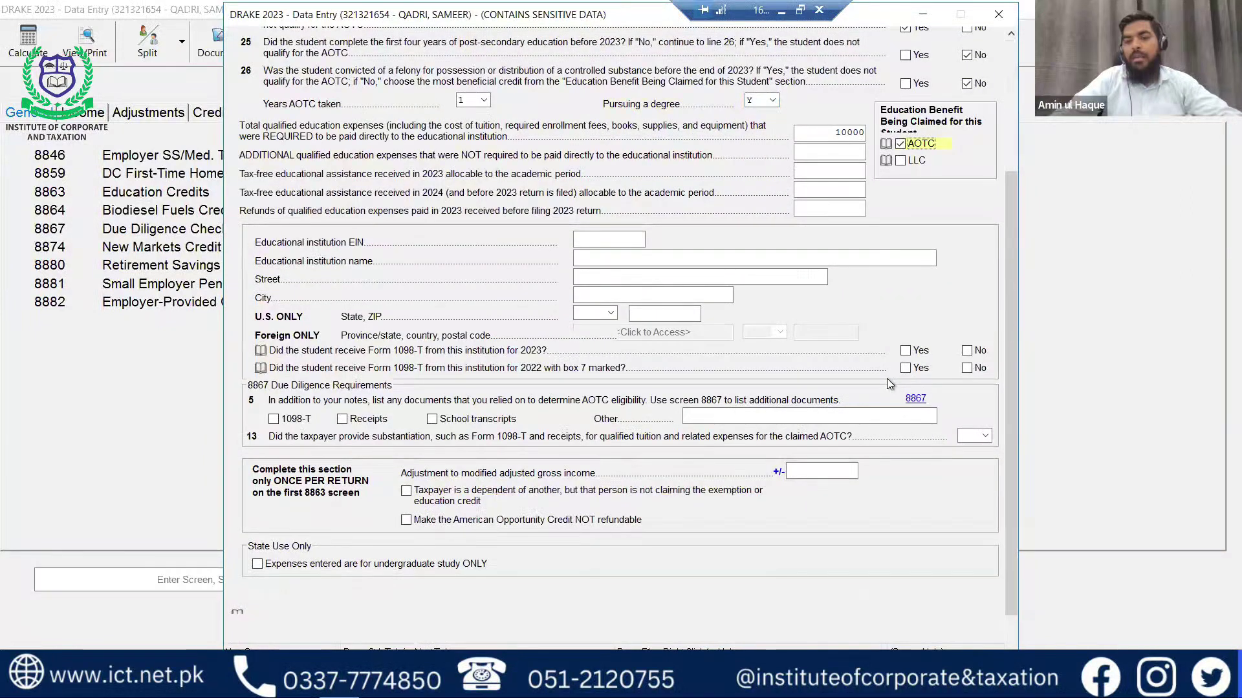
left_click(905, 351)
left_click(965, 369)
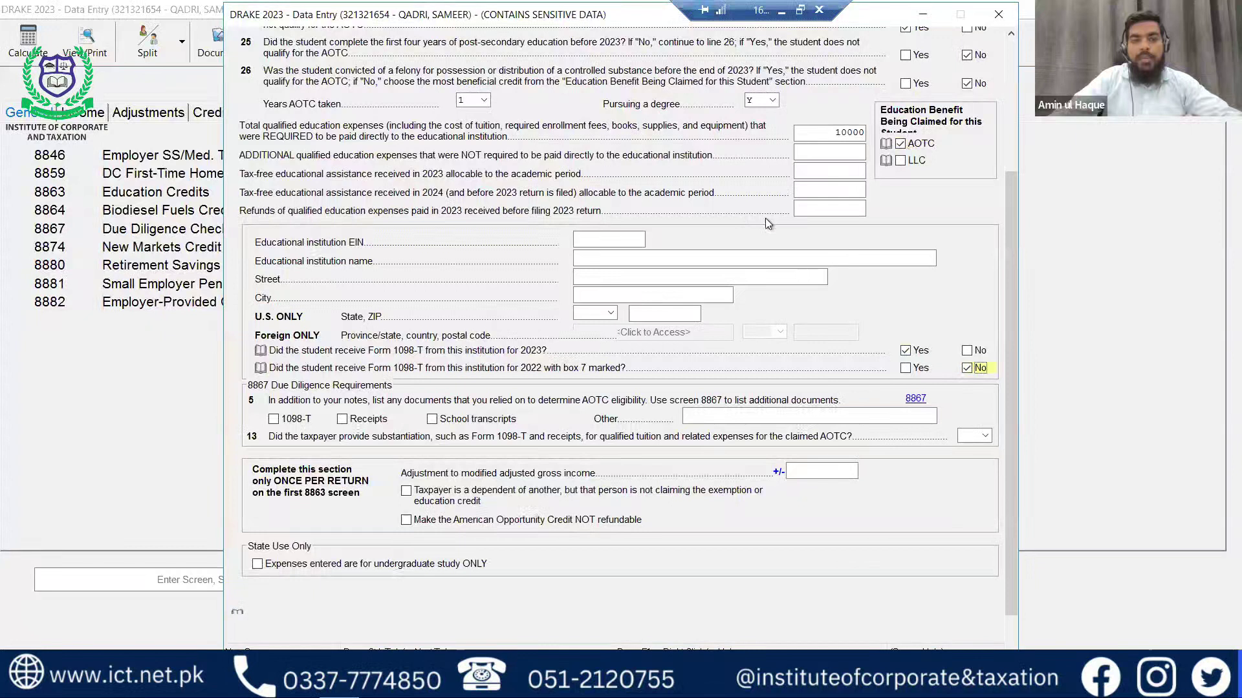
scroll(674, 386, "down", 1)
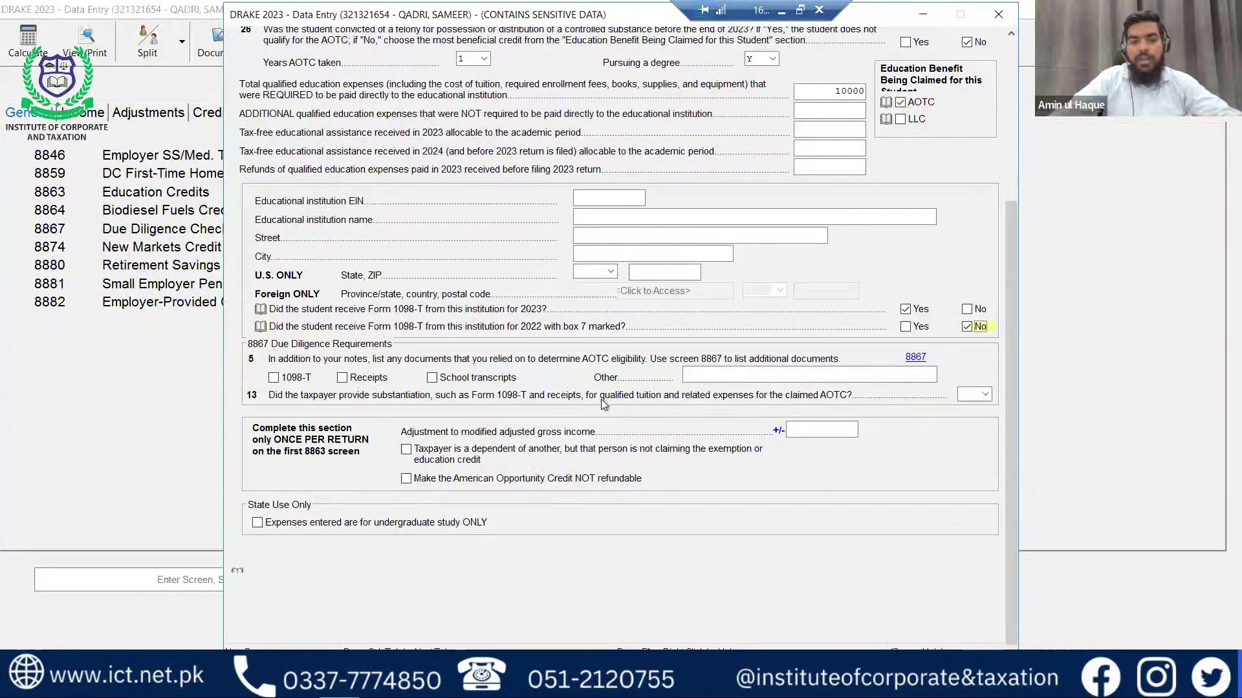
left_click(273, 379)
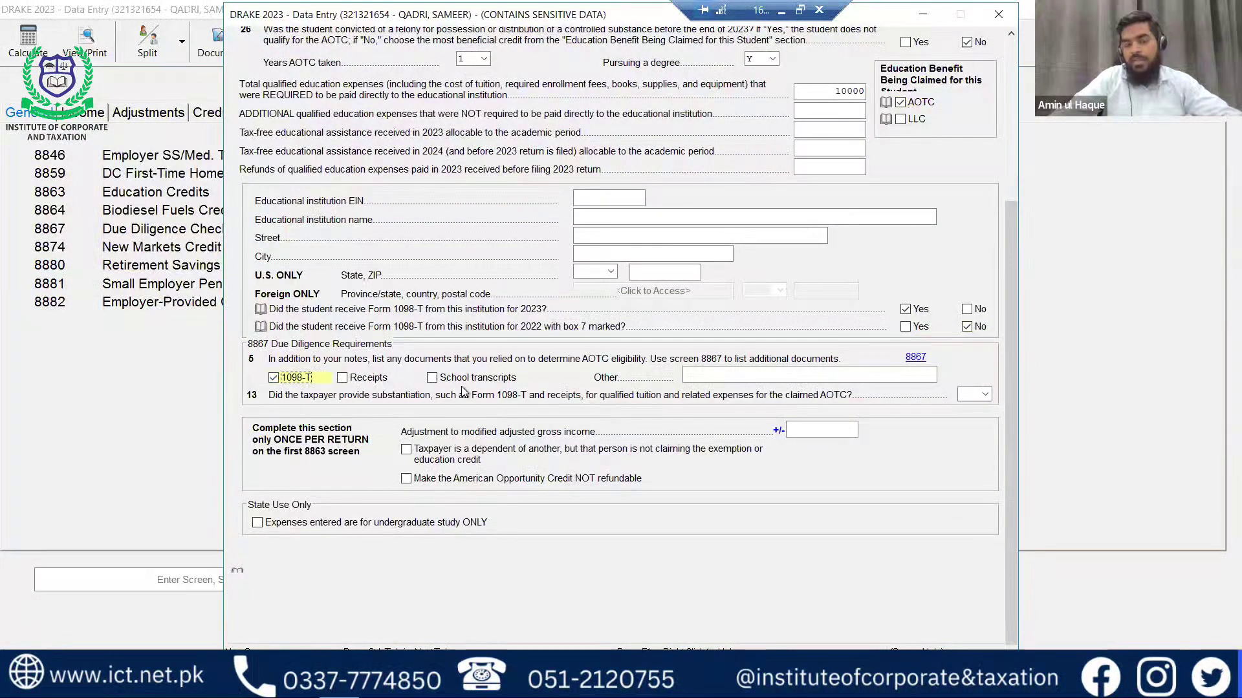
scroll(548, 475, "up", 5)
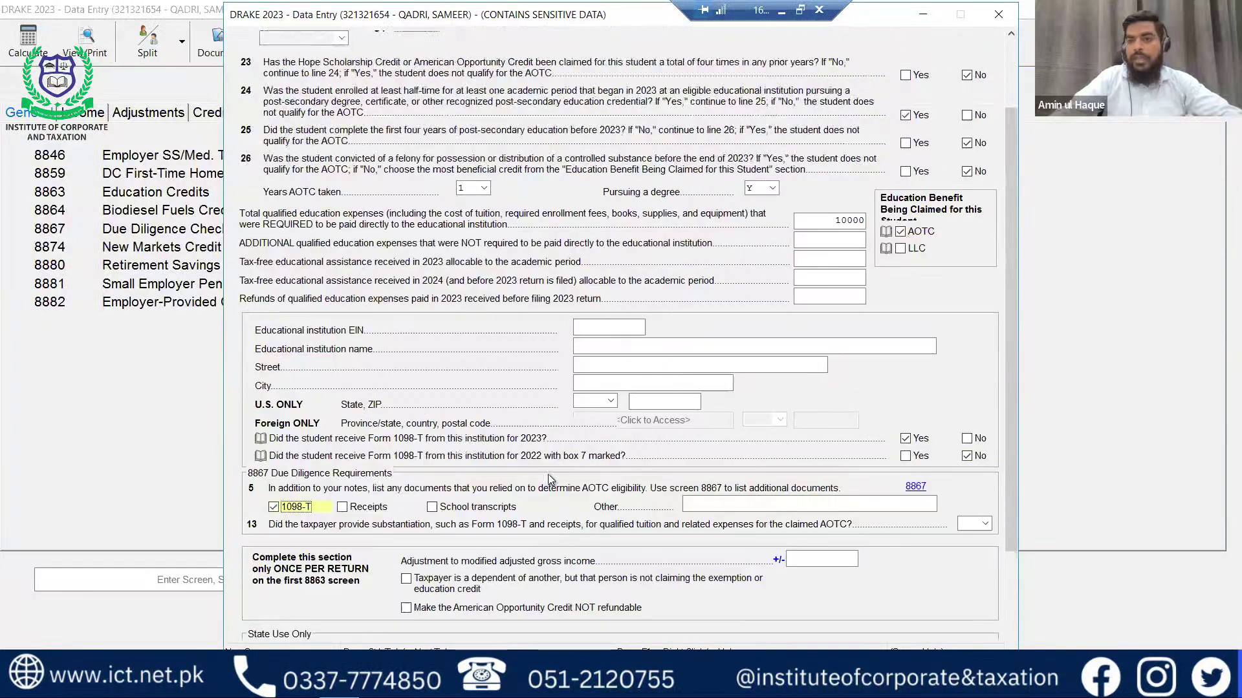
key("Escape")
key("Escape")
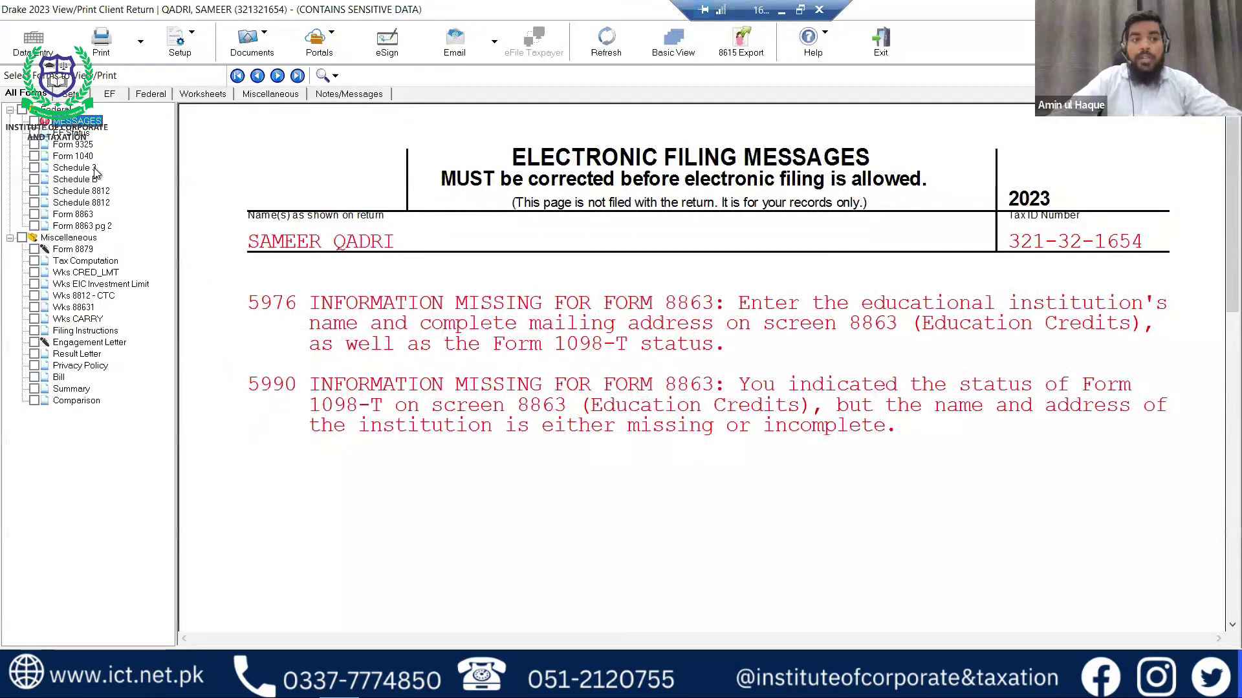
Review the recalculated Form 1040 (taxable income 46,150, total tax 1,966), then view Form 8863.
left_click(73, 156)
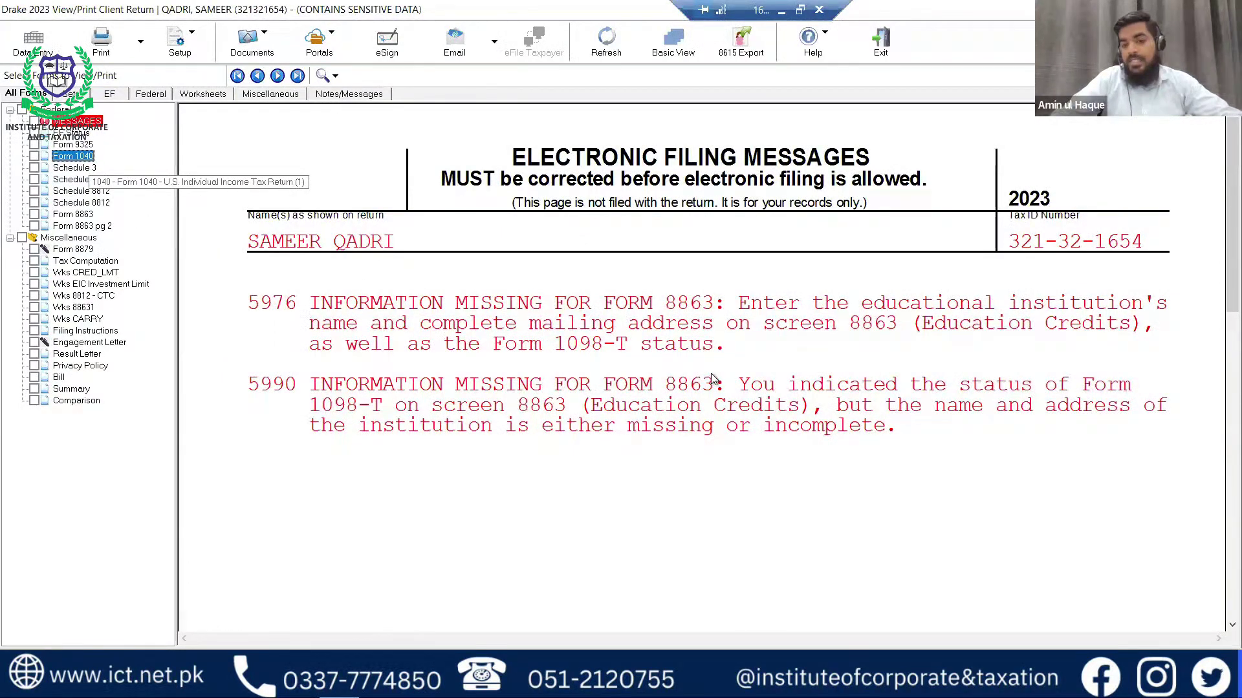
scroll(712, 375, "down", 10)
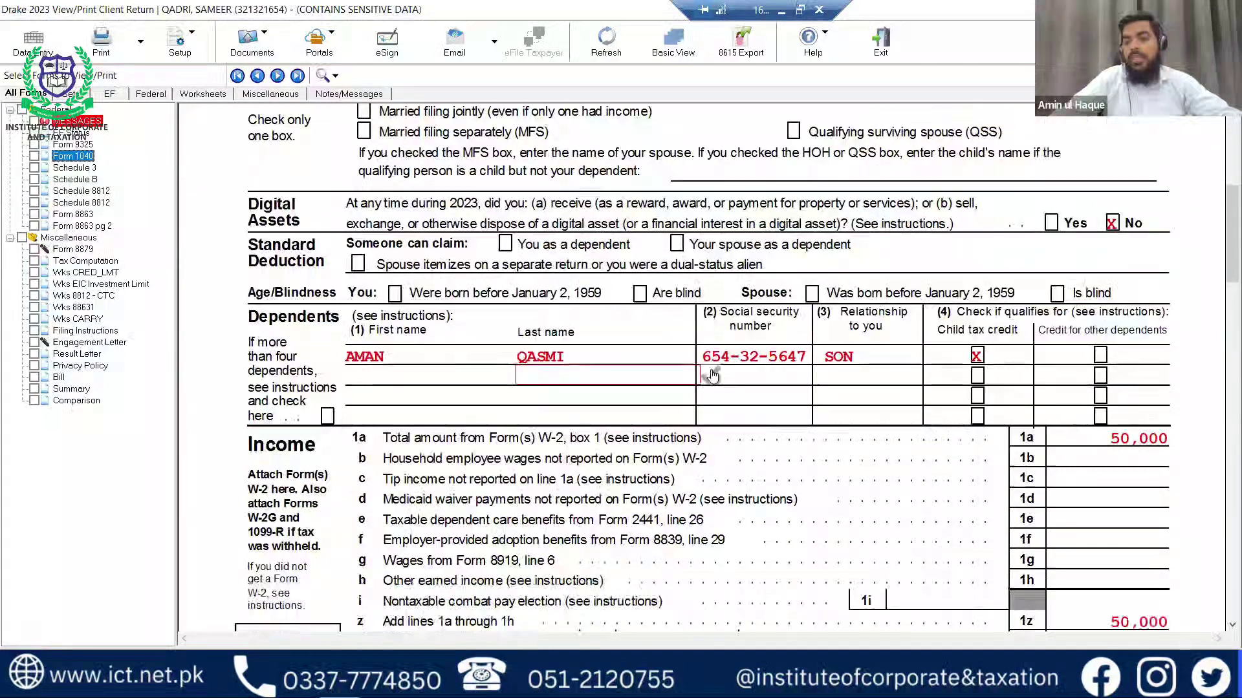
scroll(712, 375, "down", 9)
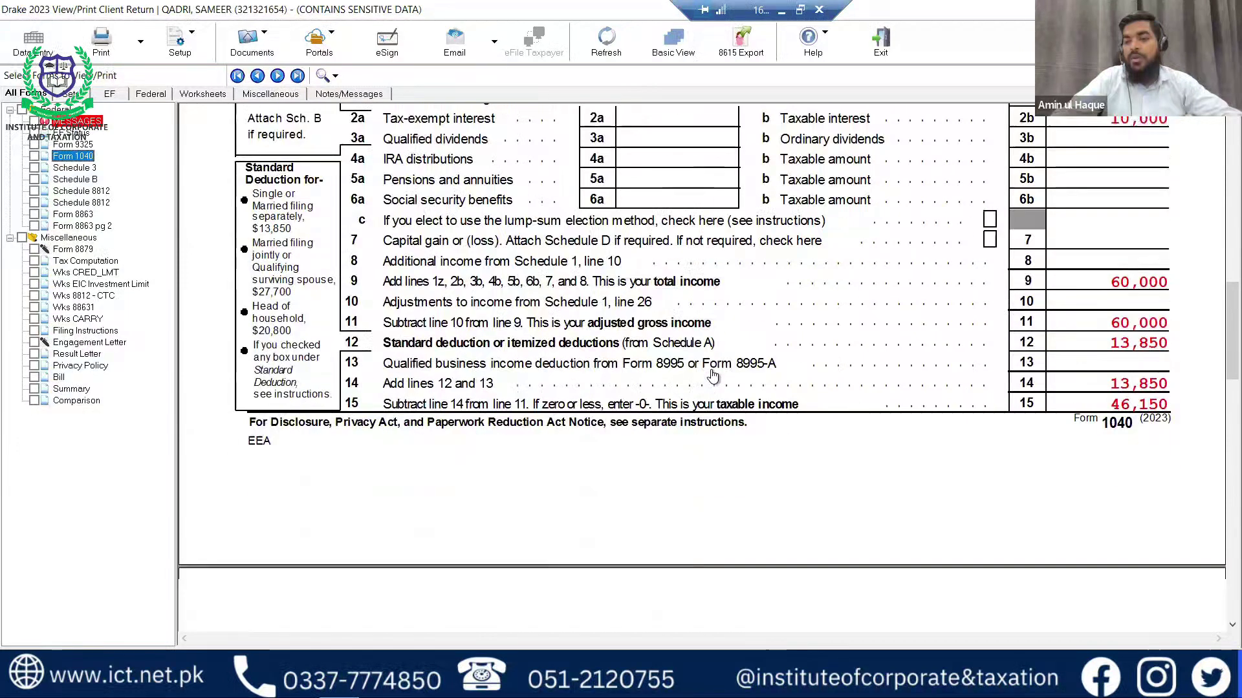
scroll(713, 376, "down", 3)
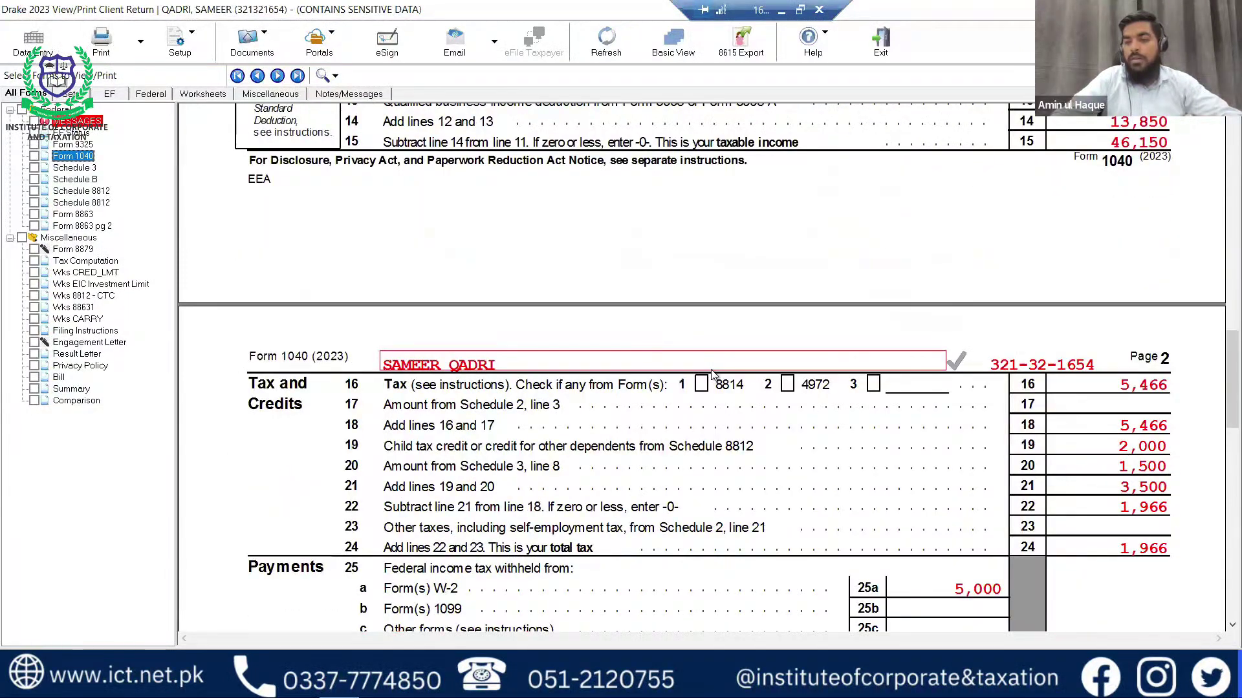
scroll(712, 374, "down", 2)
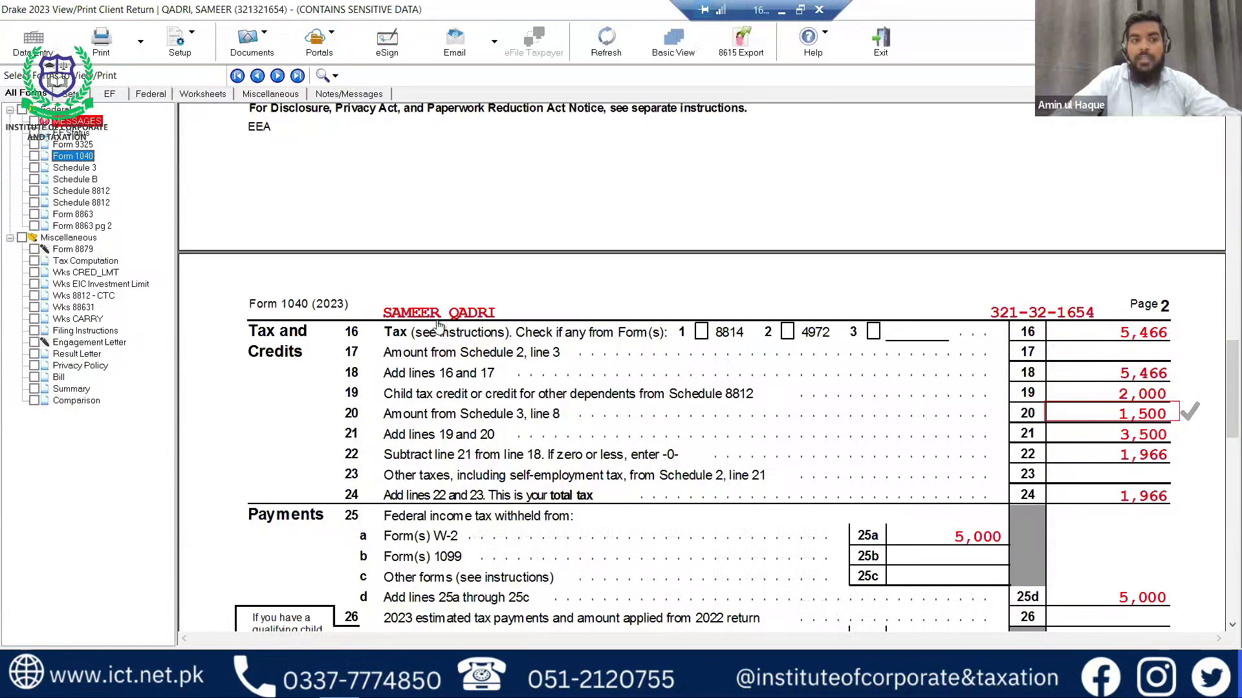
left_click(83, 216)
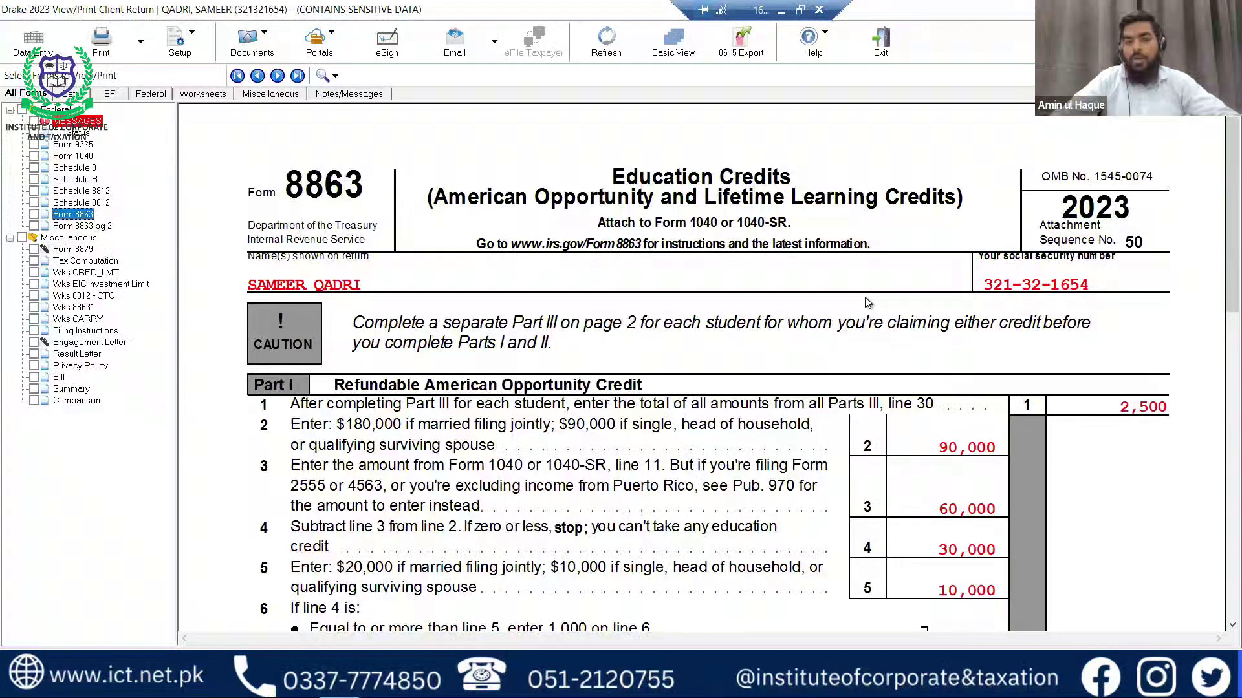
Scroll through Form 8863, jump to its education credits entry, and recalculate the return.
scroll(868, 303, "down", 5)
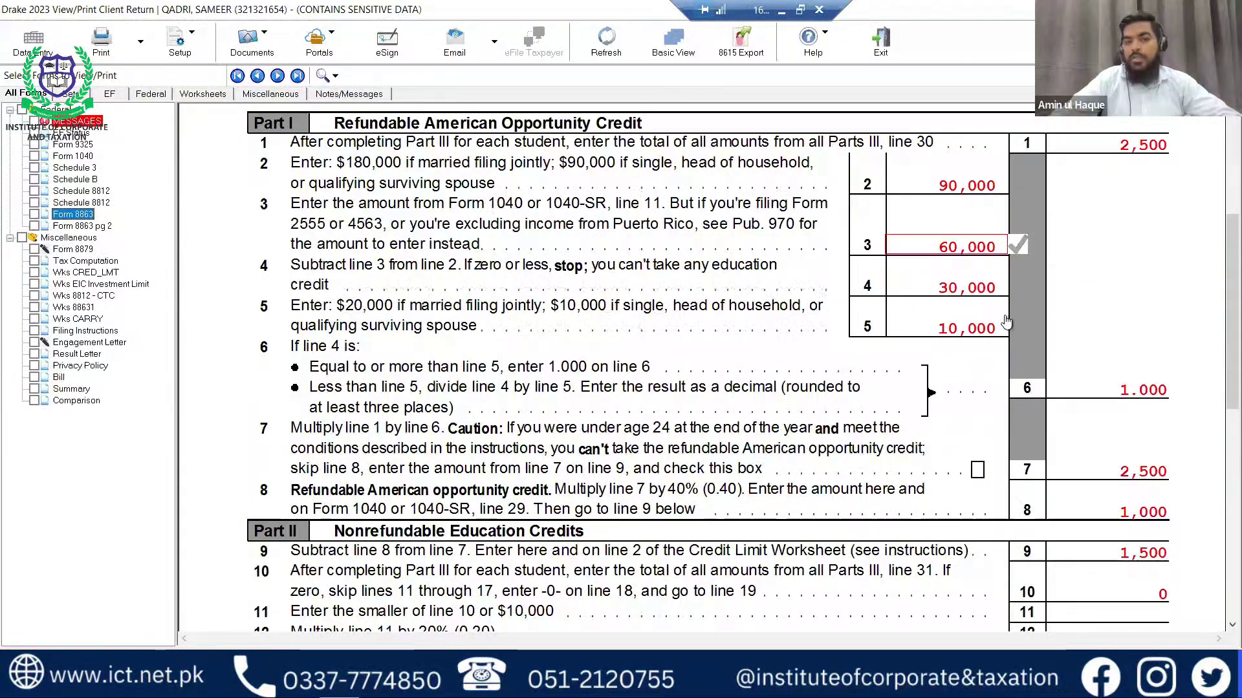
scroll(1006, 322, "down", 3)
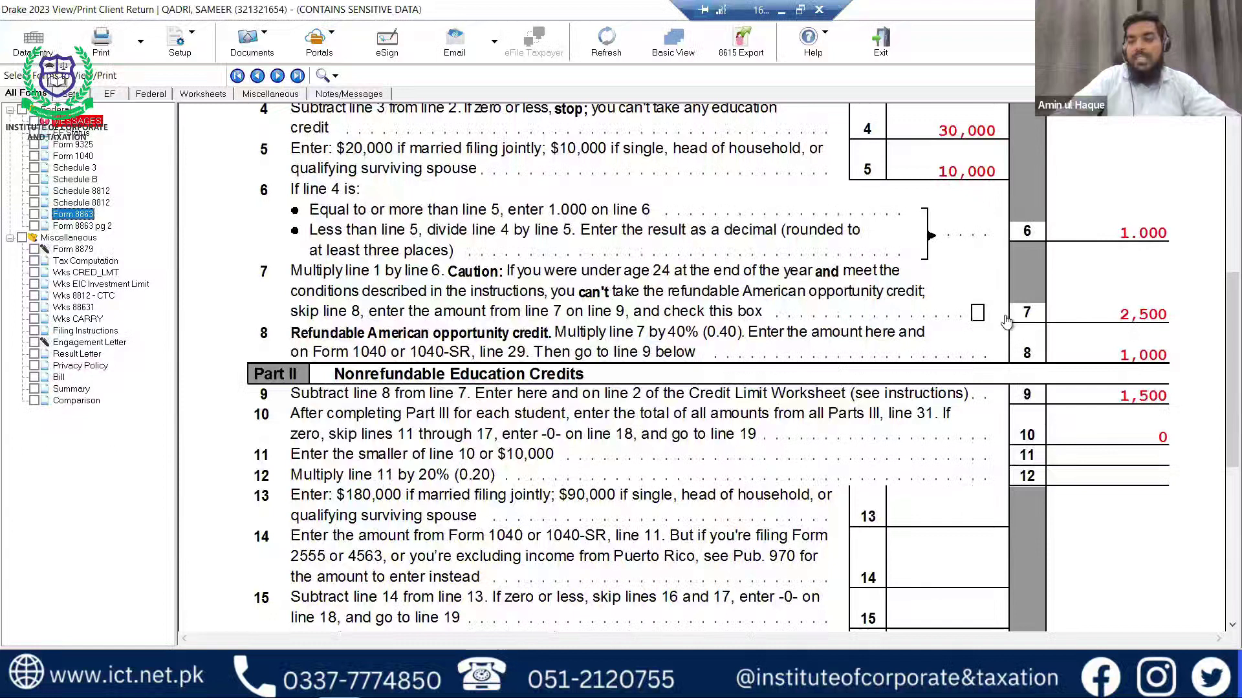
scroll(1006, 322, "down", 8)
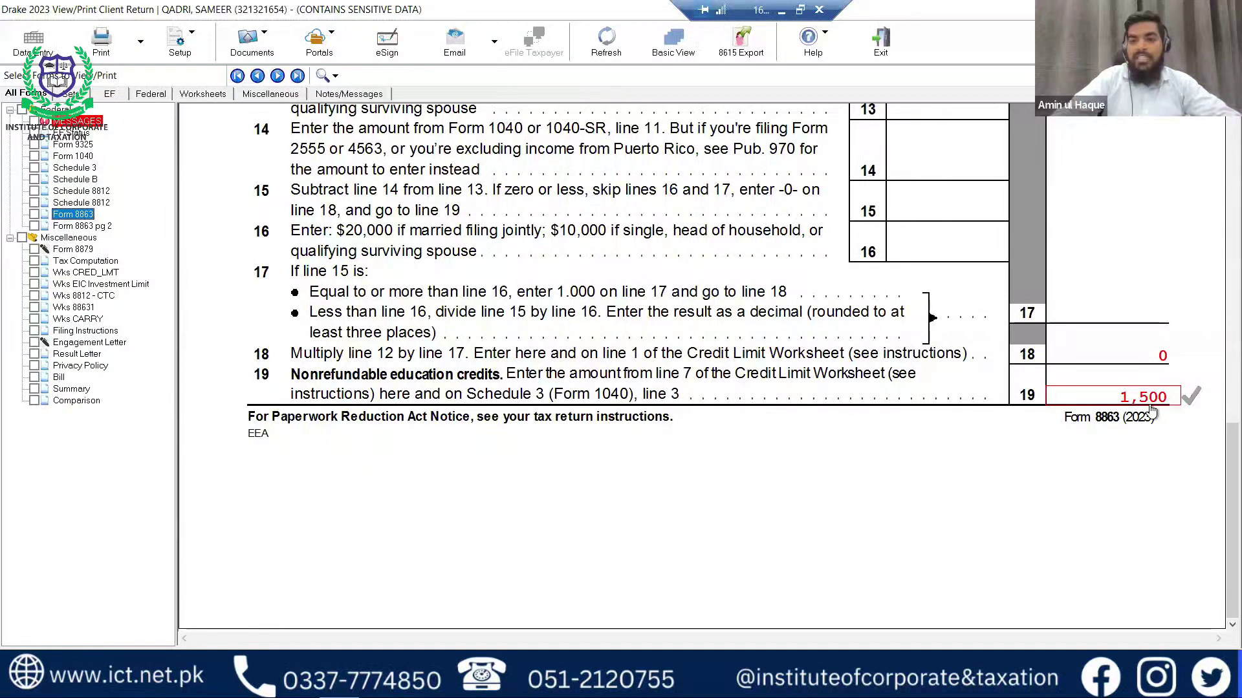
double_click(820, 369)
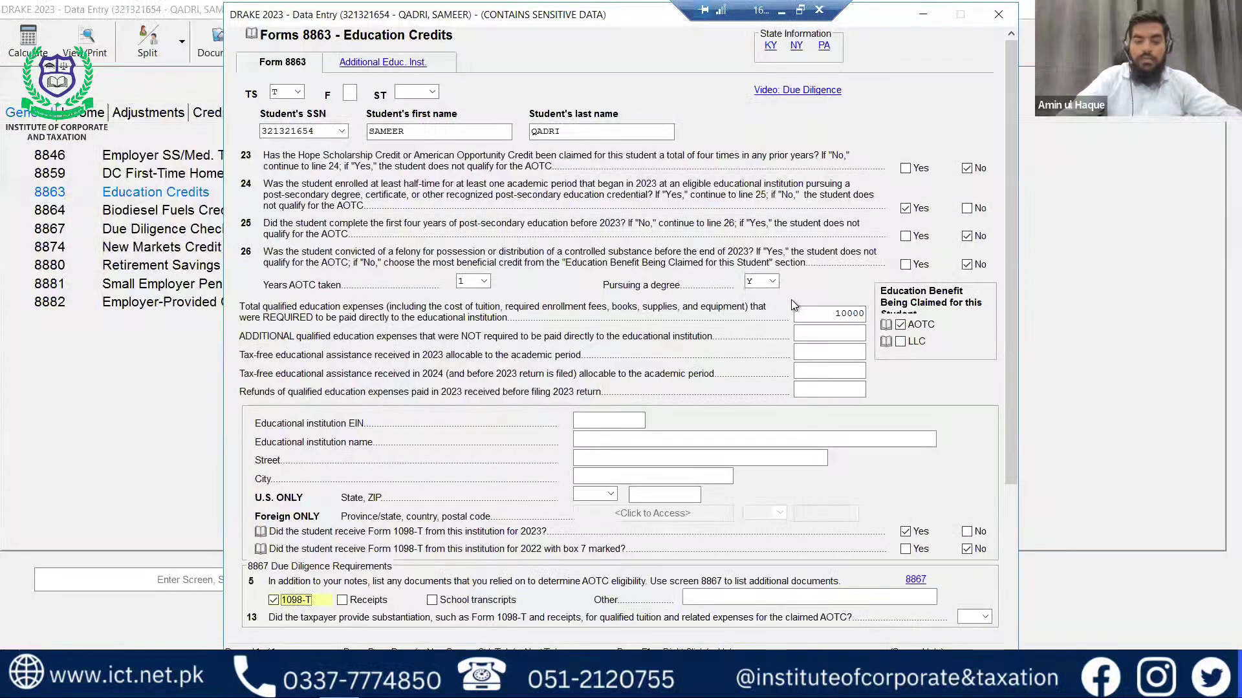
key("ctrl+v")
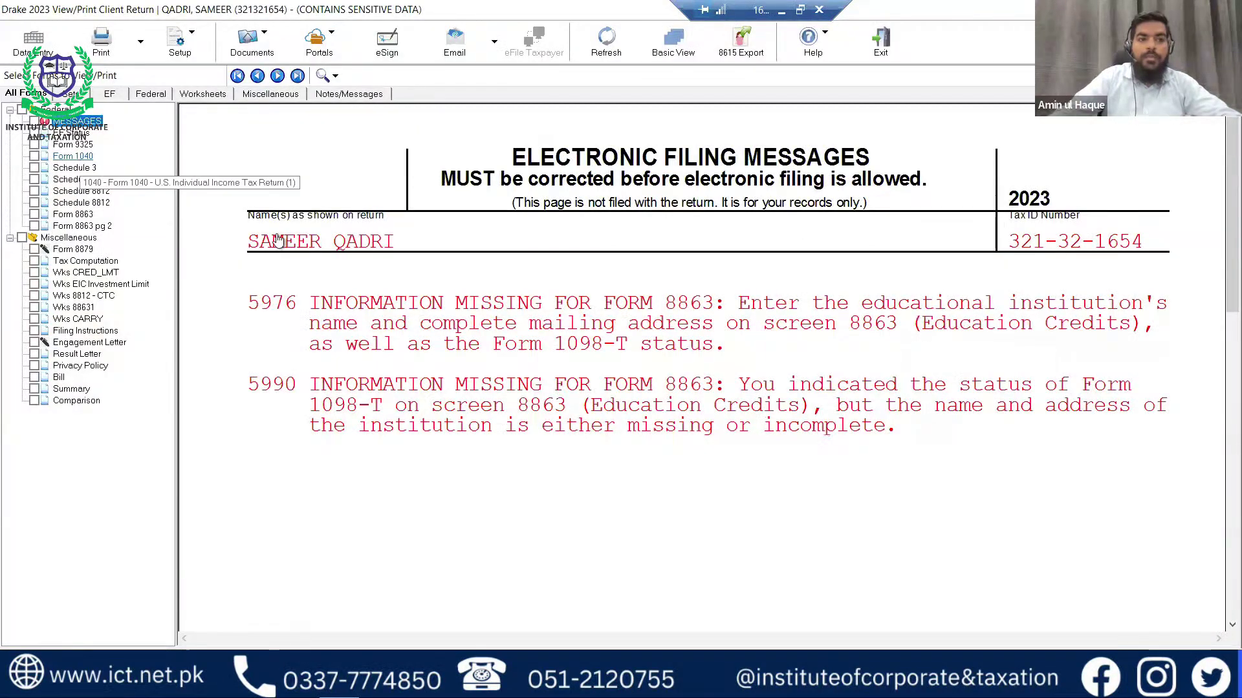
scroll(841, 356, "down", 8)
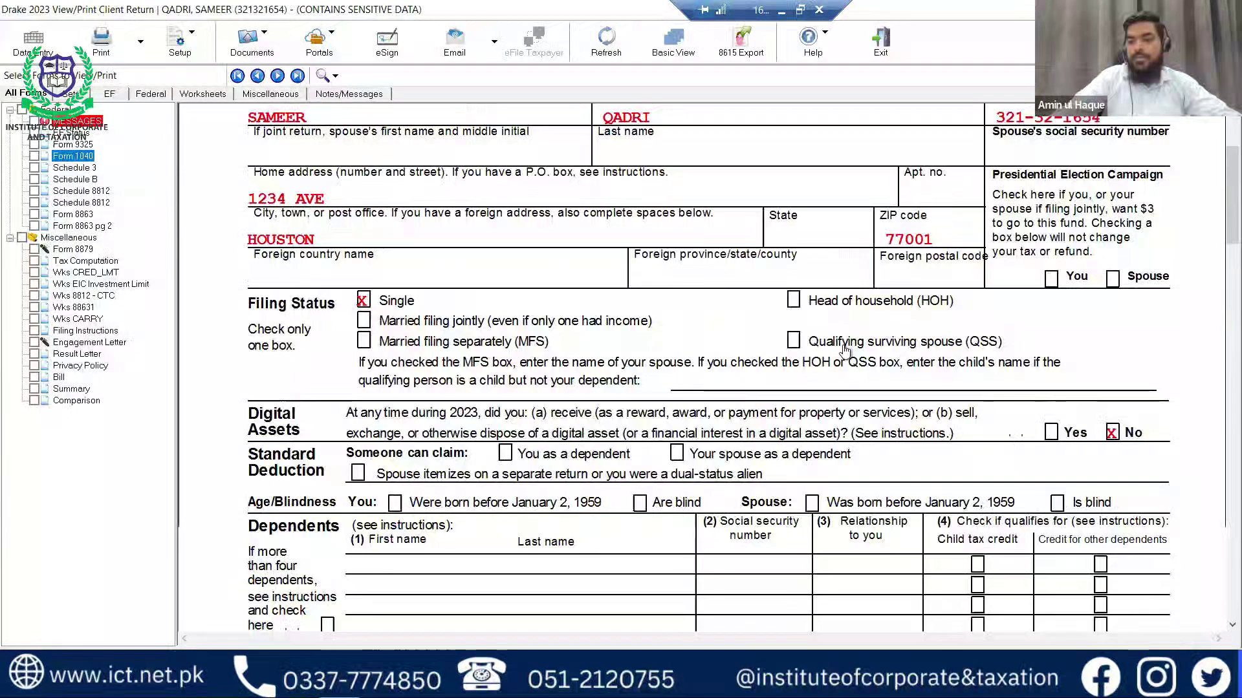
scroll(844, 350, "down", 10)
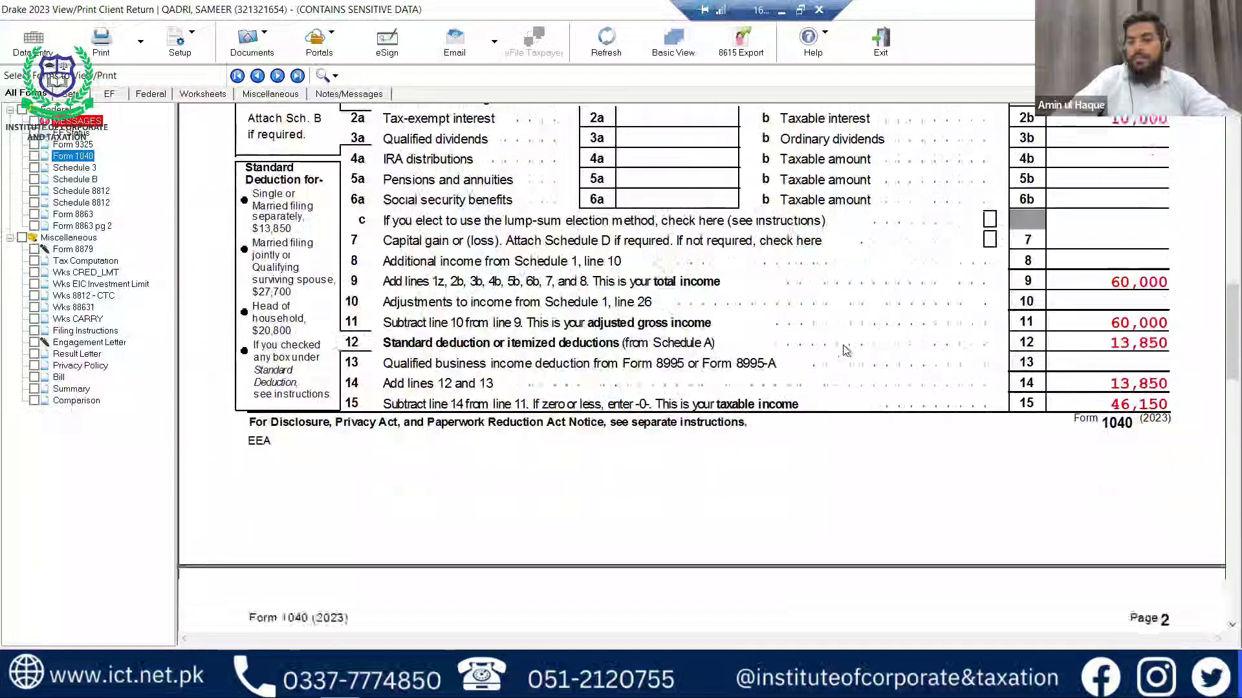
scroll(844, 350, "down", 8)
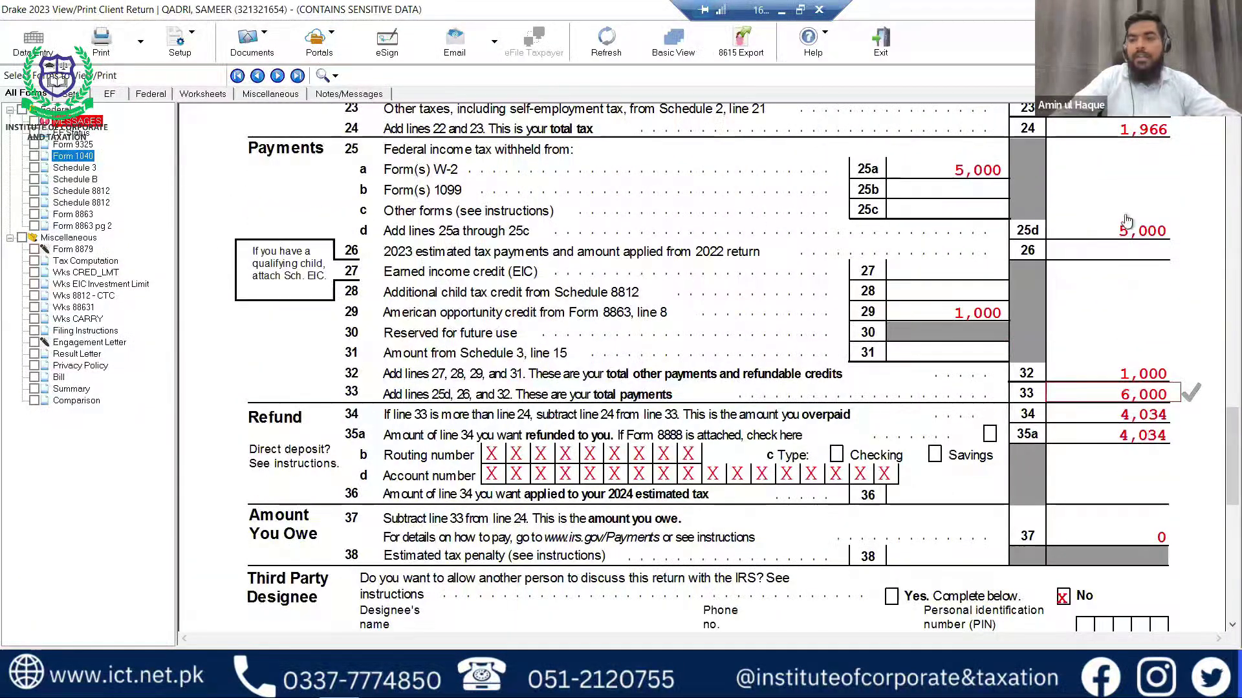
scroll(983, 377, "up", 2)
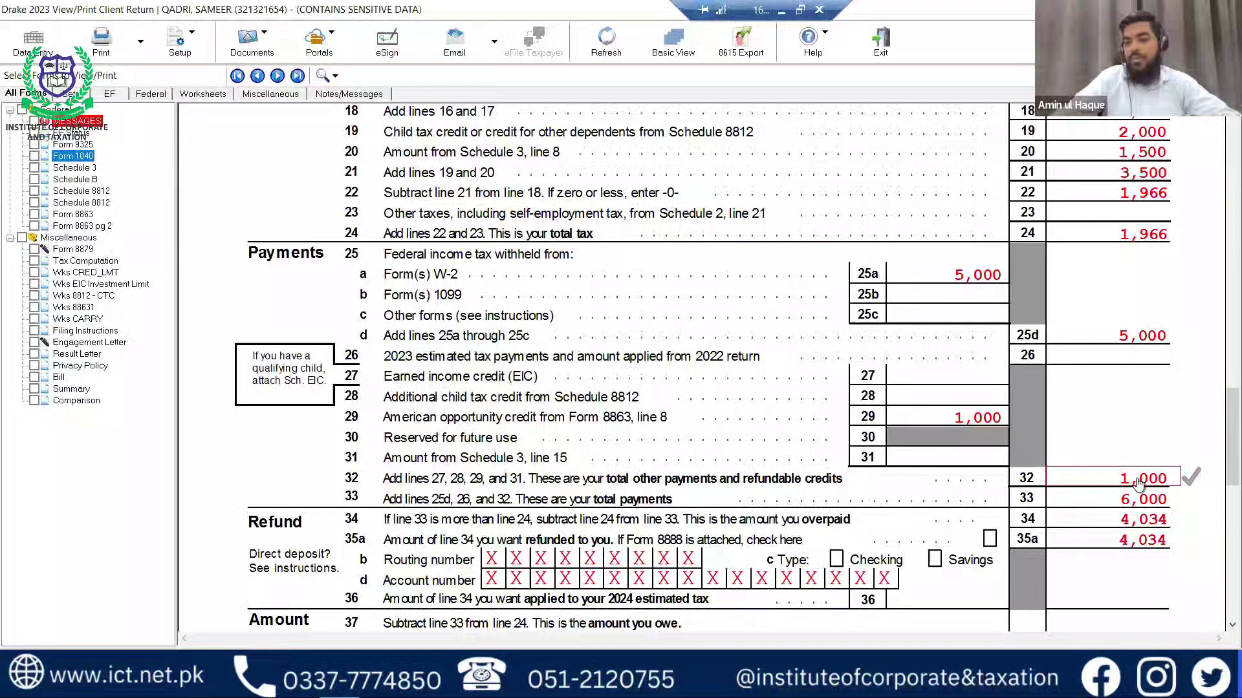
scroll(1133, 455, "down", 2)
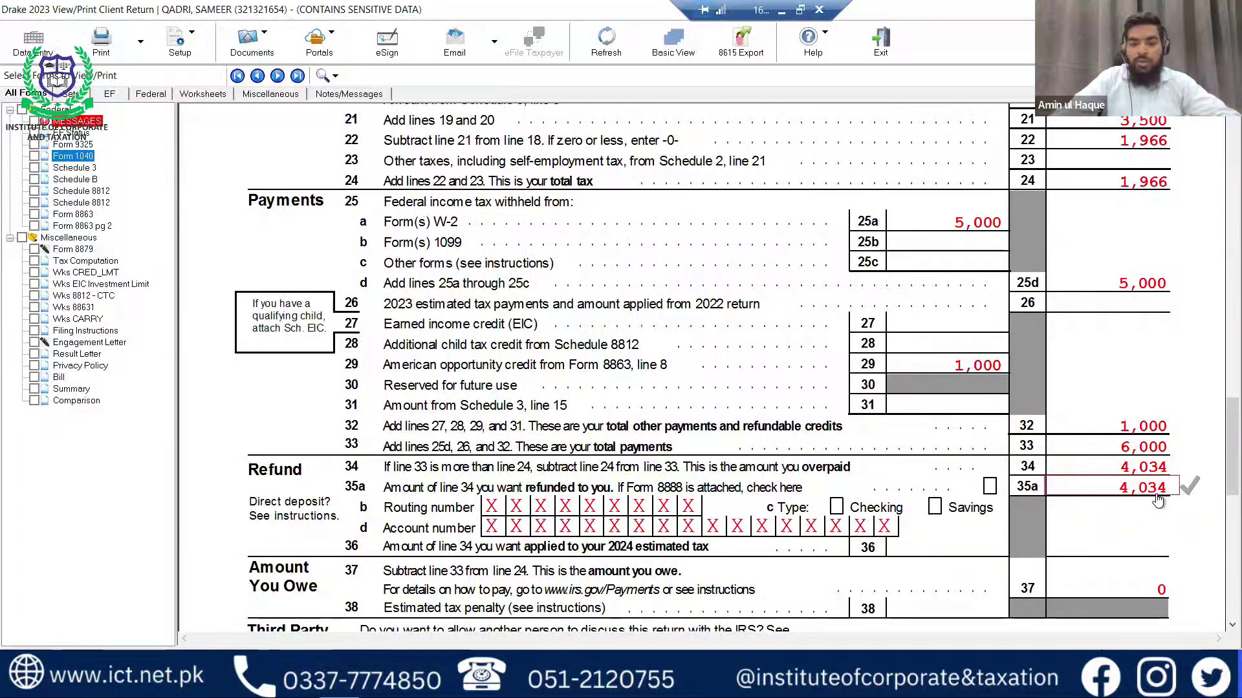
scroll(1136, 493, "down", 5)
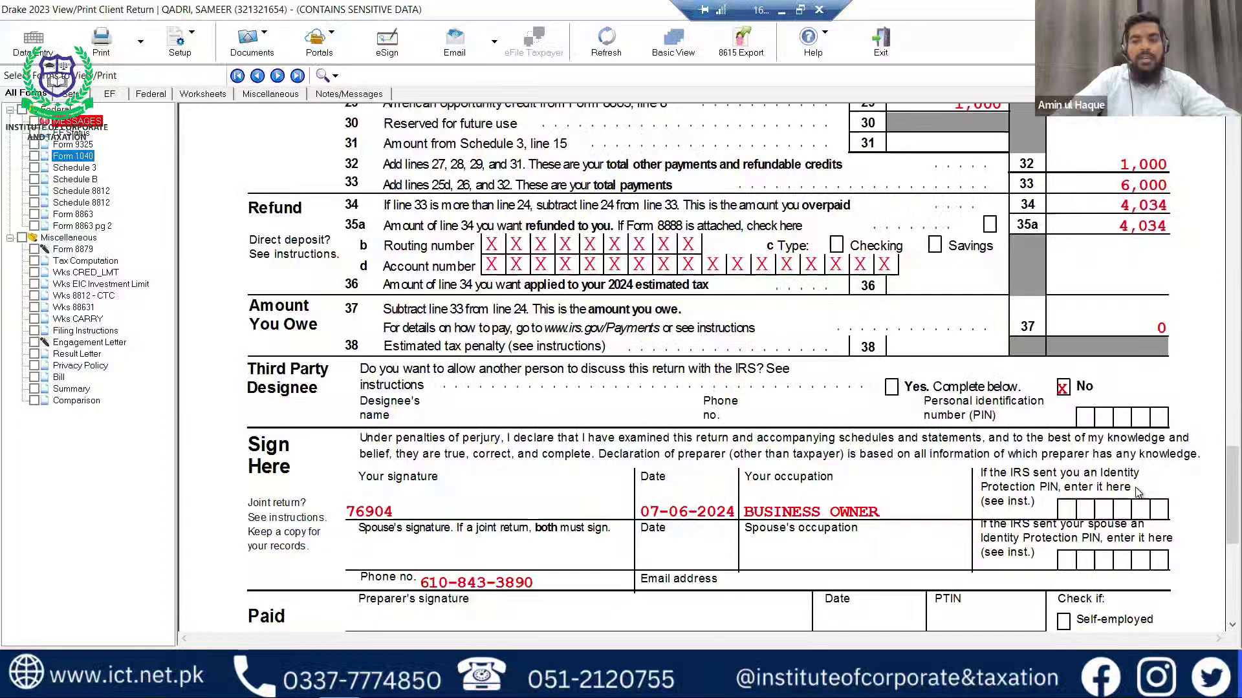
scroll(1138, 493, "up", 9)
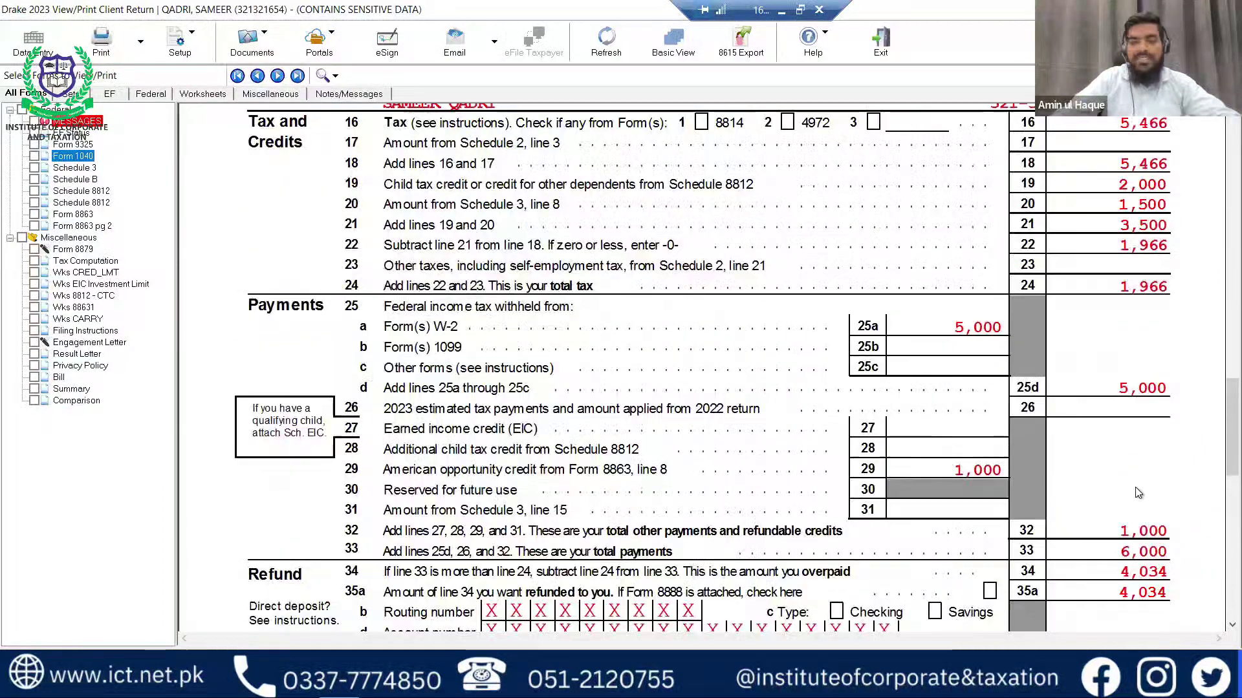
scroll(1136, 493, "up", 4)
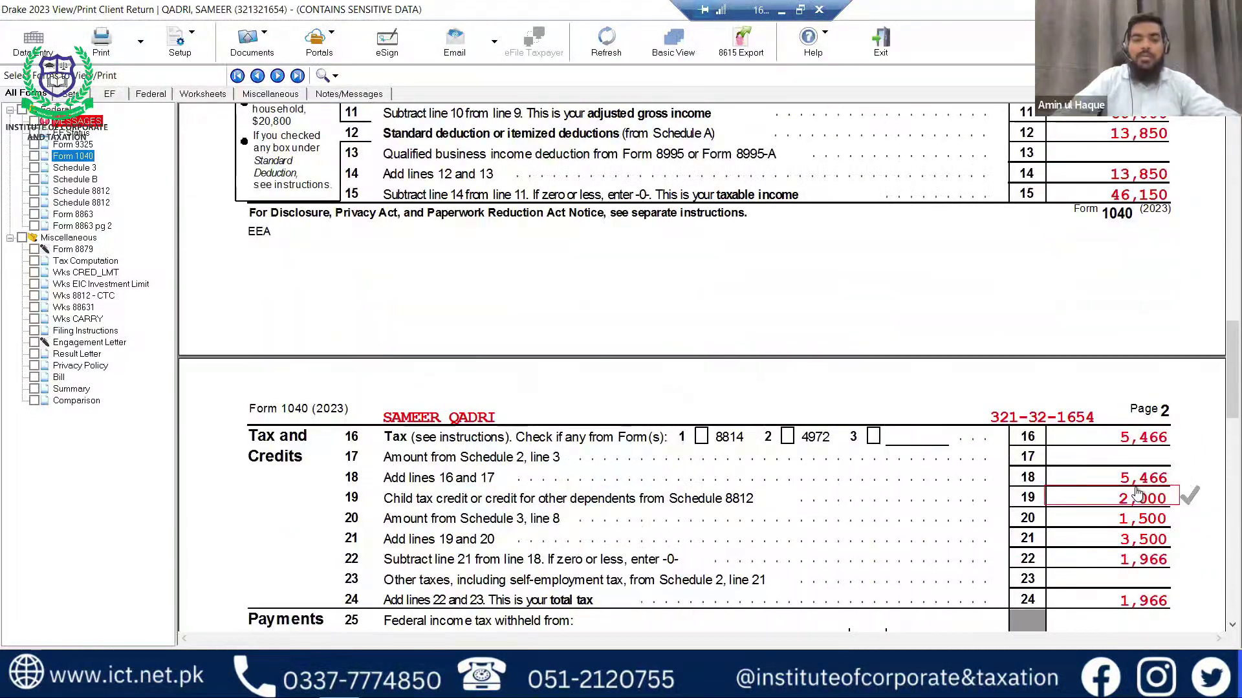
scroll(1136, 492, "up", 7)
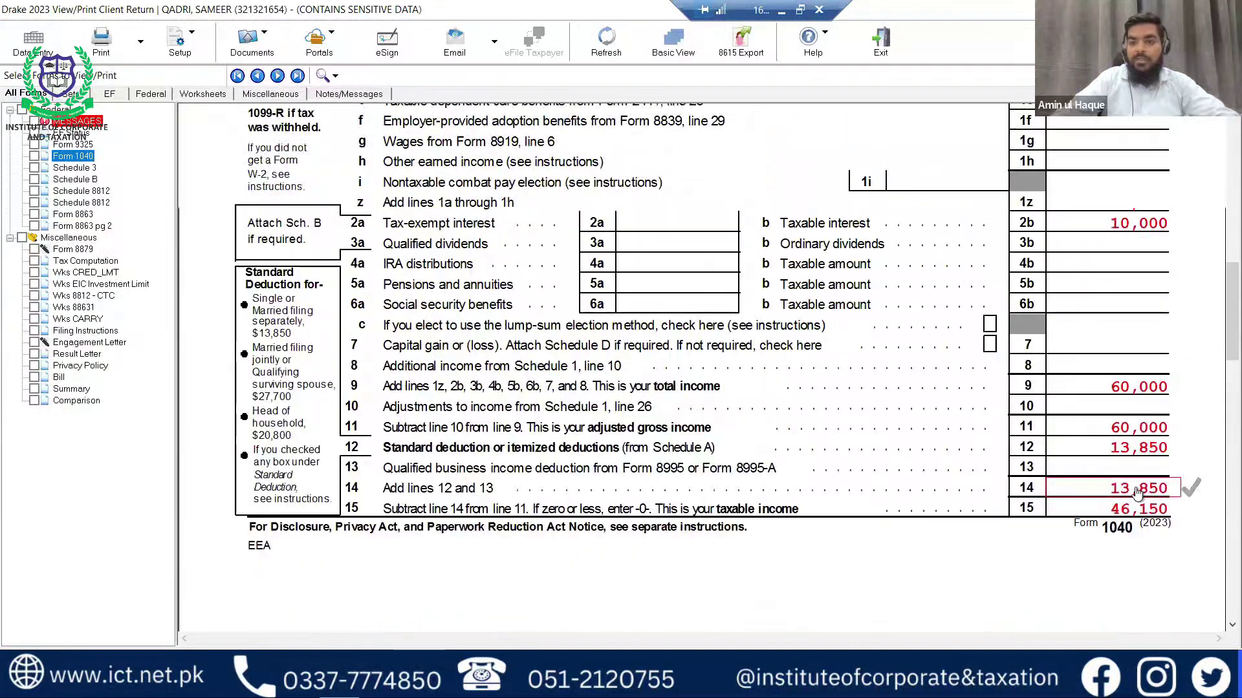
scroll(1137, 493, "up", 3)
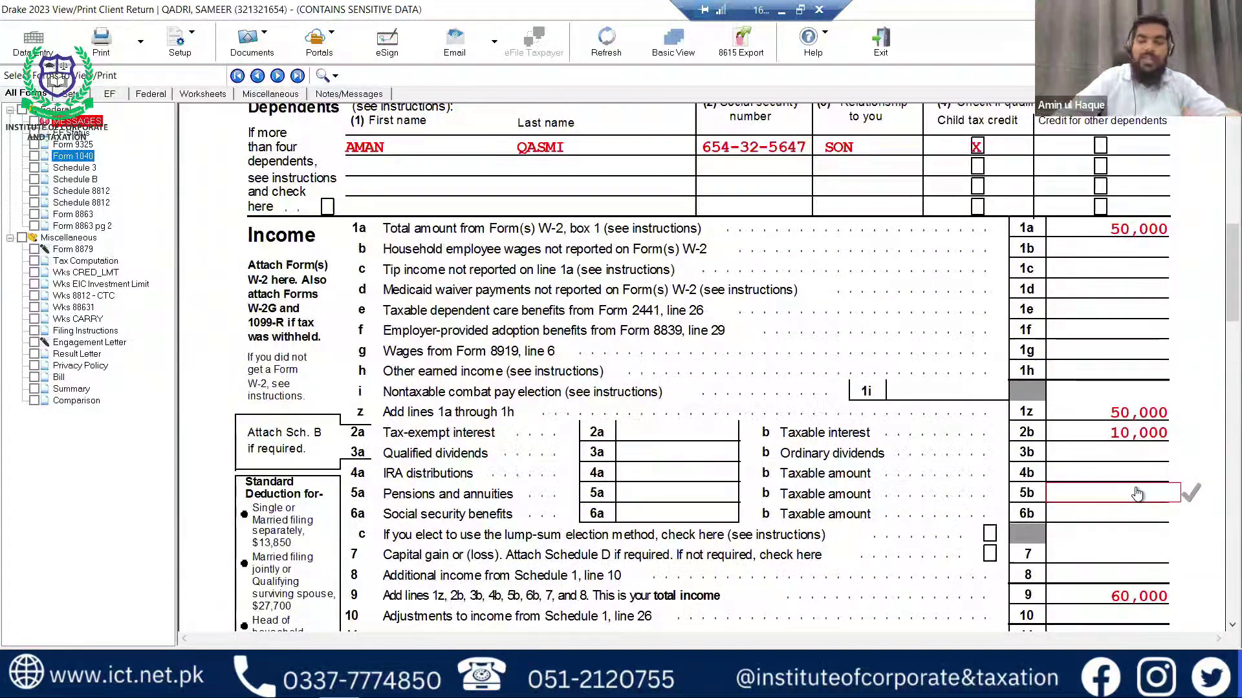
Review both pages of Schedule 8812 and Form 8863, then return to the 8863 entry screen.
left_click(94, 192)
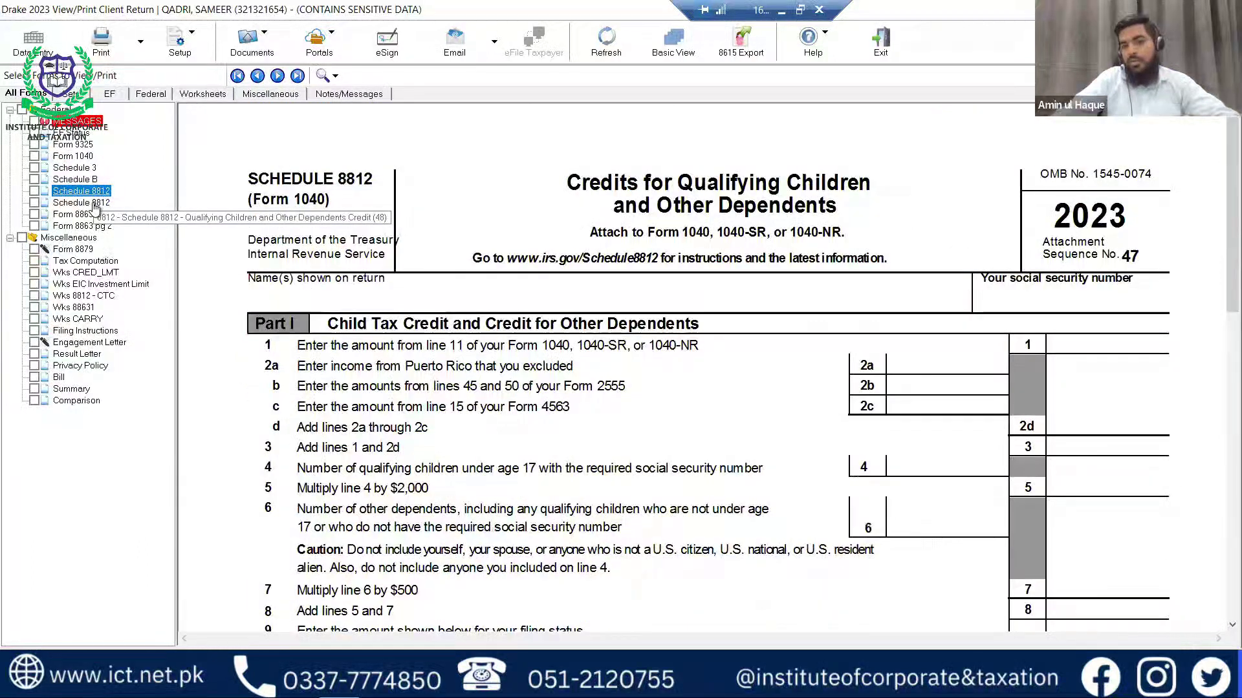
left_click(92, 204)
left_click(86, 220)
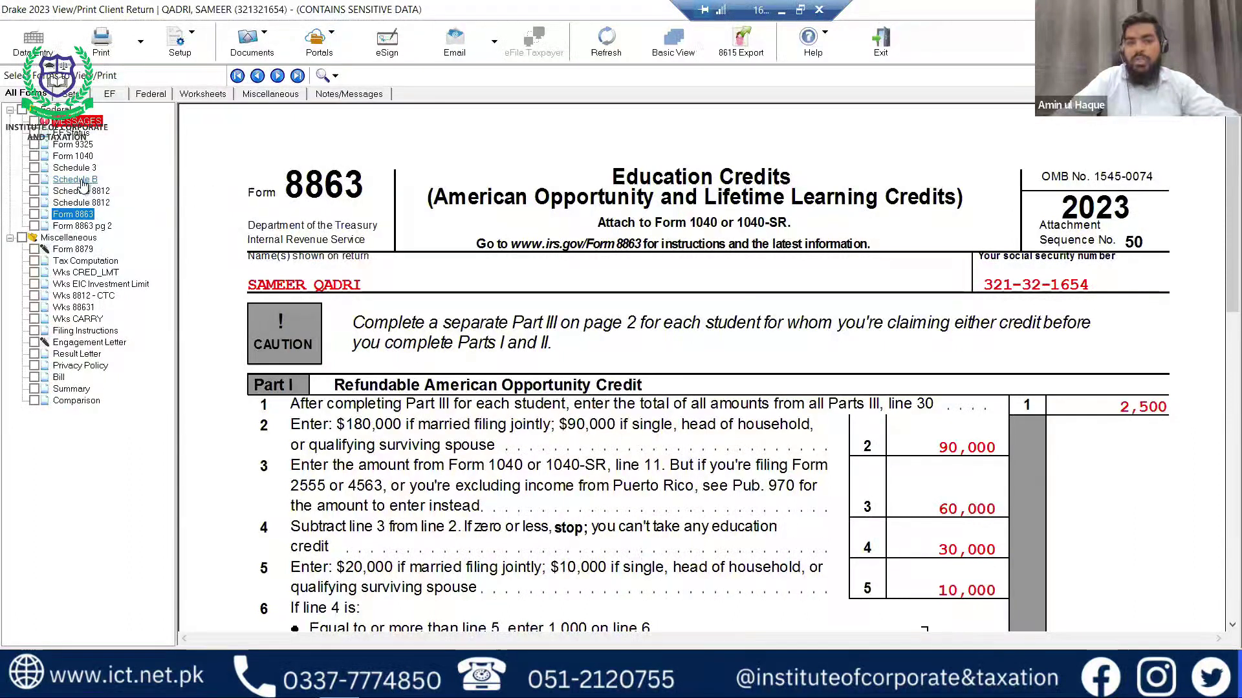
key("Escape")
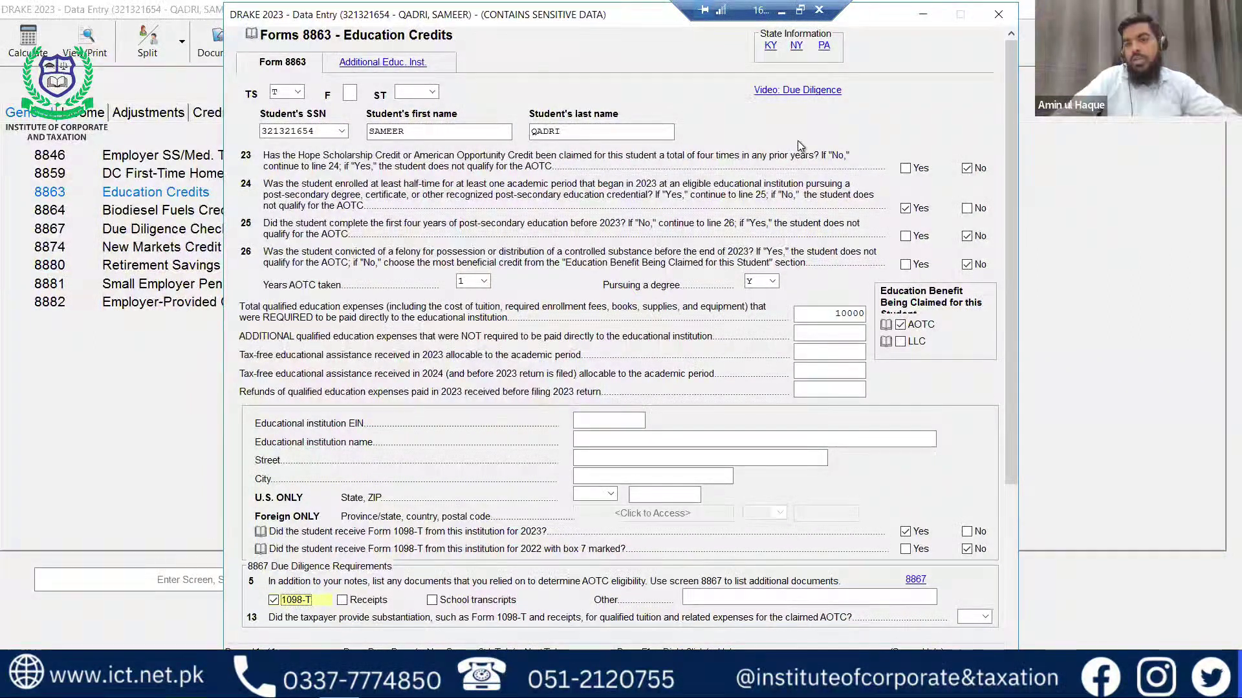
Close the education credits screen, then review and close the son's dependent entry.
key("Escape")
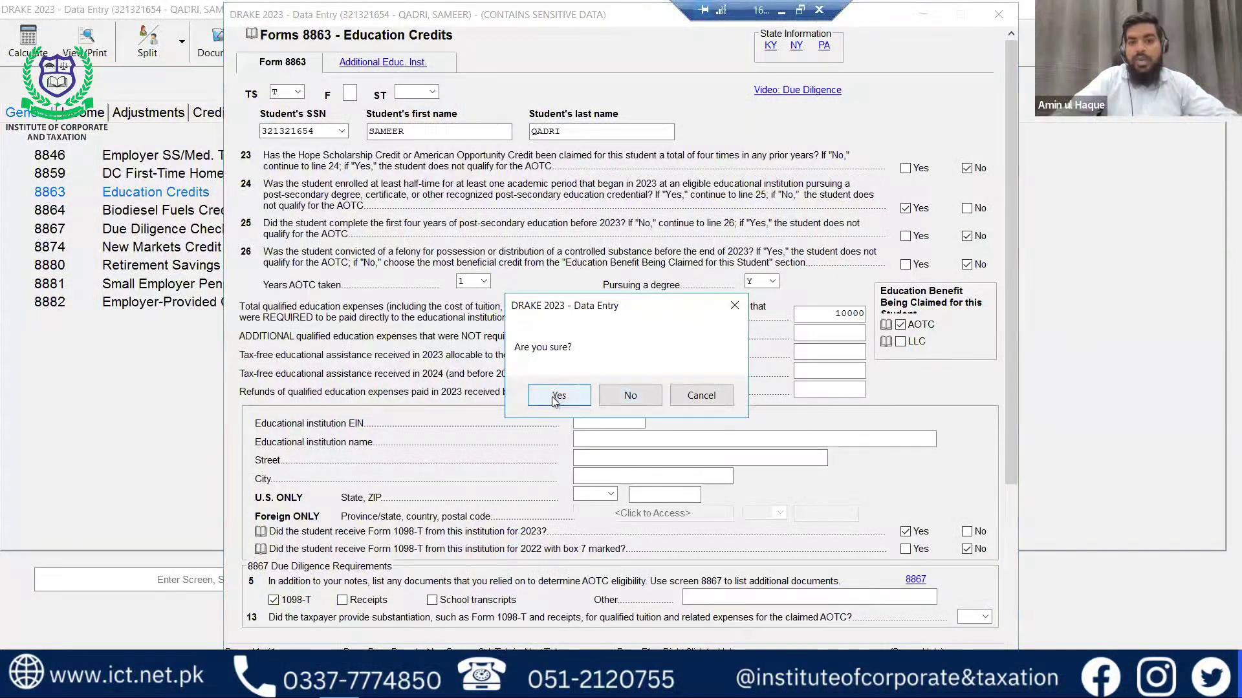
left_click(553, 395)
left_click(20, 115)
left_click(138, 174)
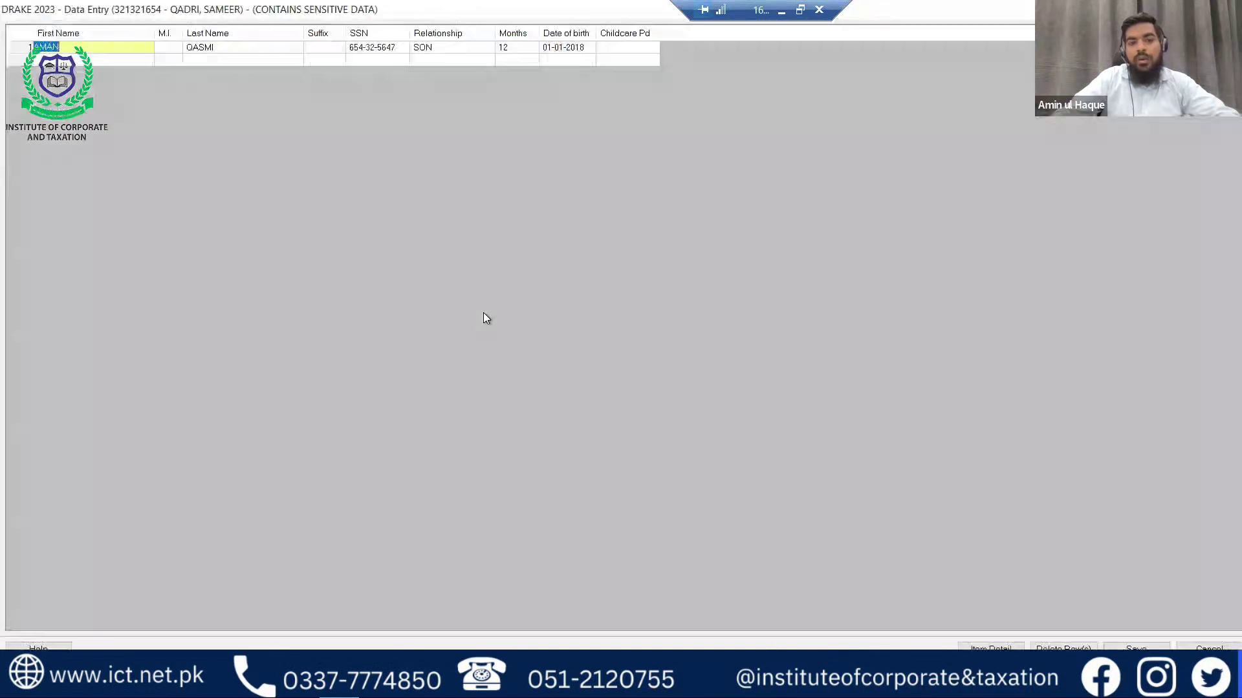
left_click(282, 49)
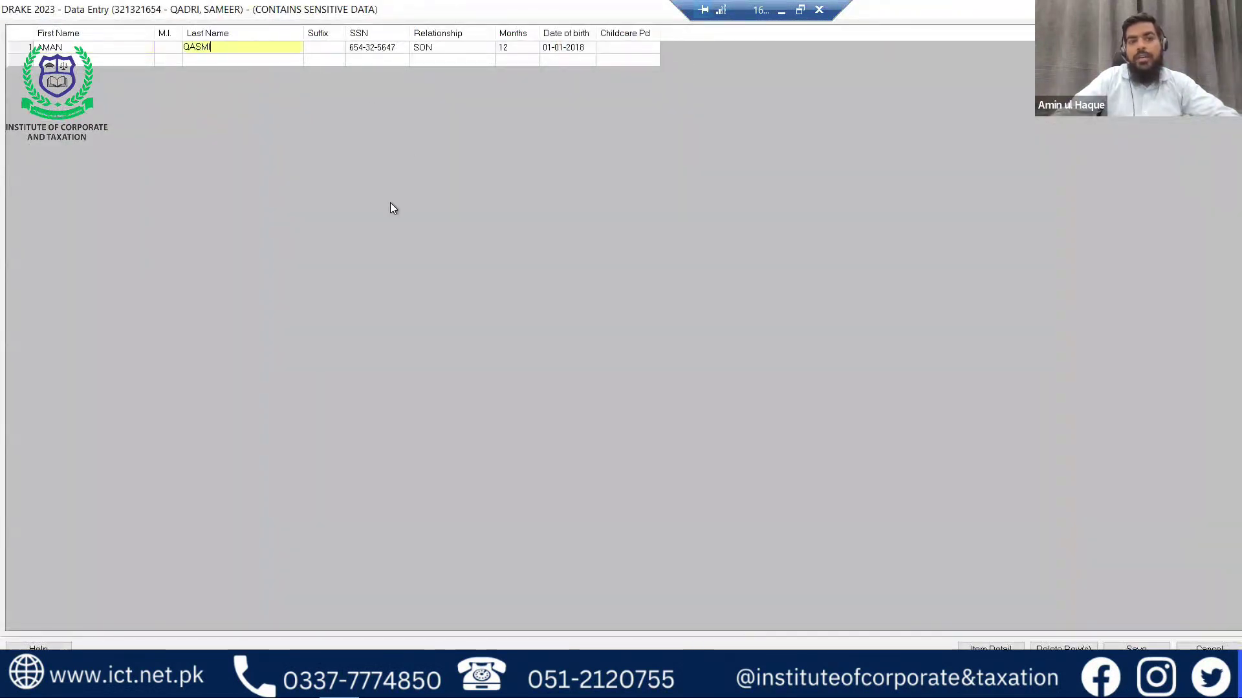
key("Escape")
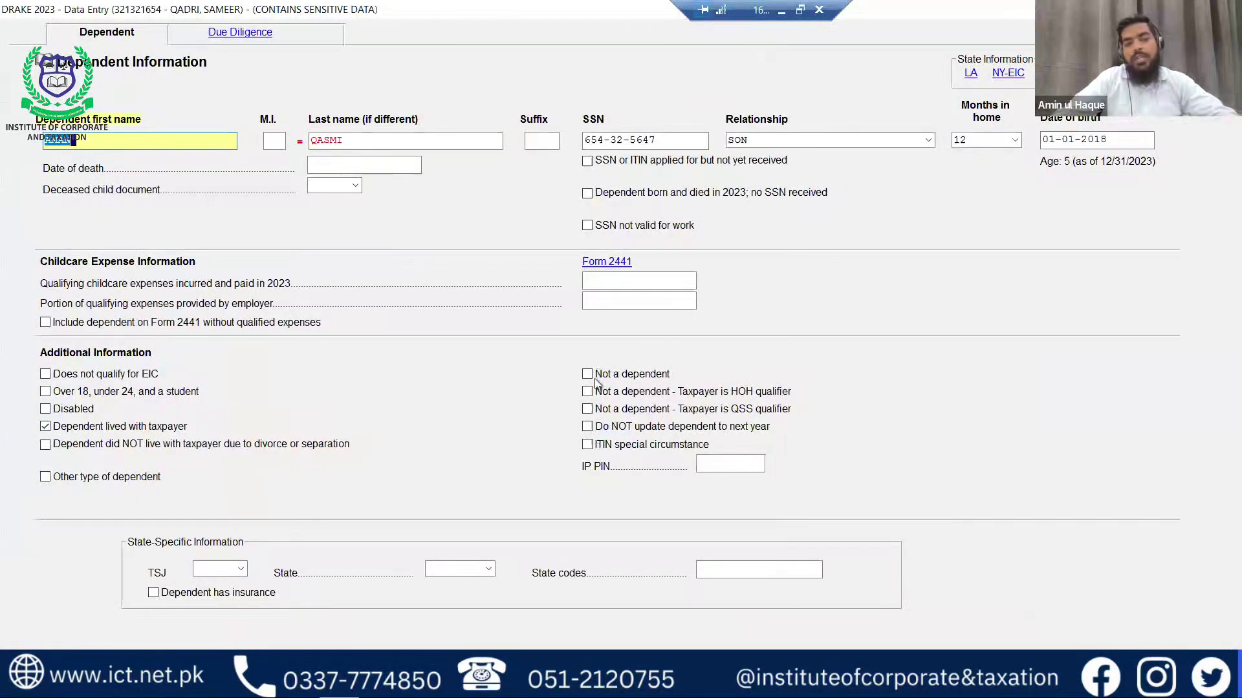
key("ctrl+d")
left_click(560, 396)
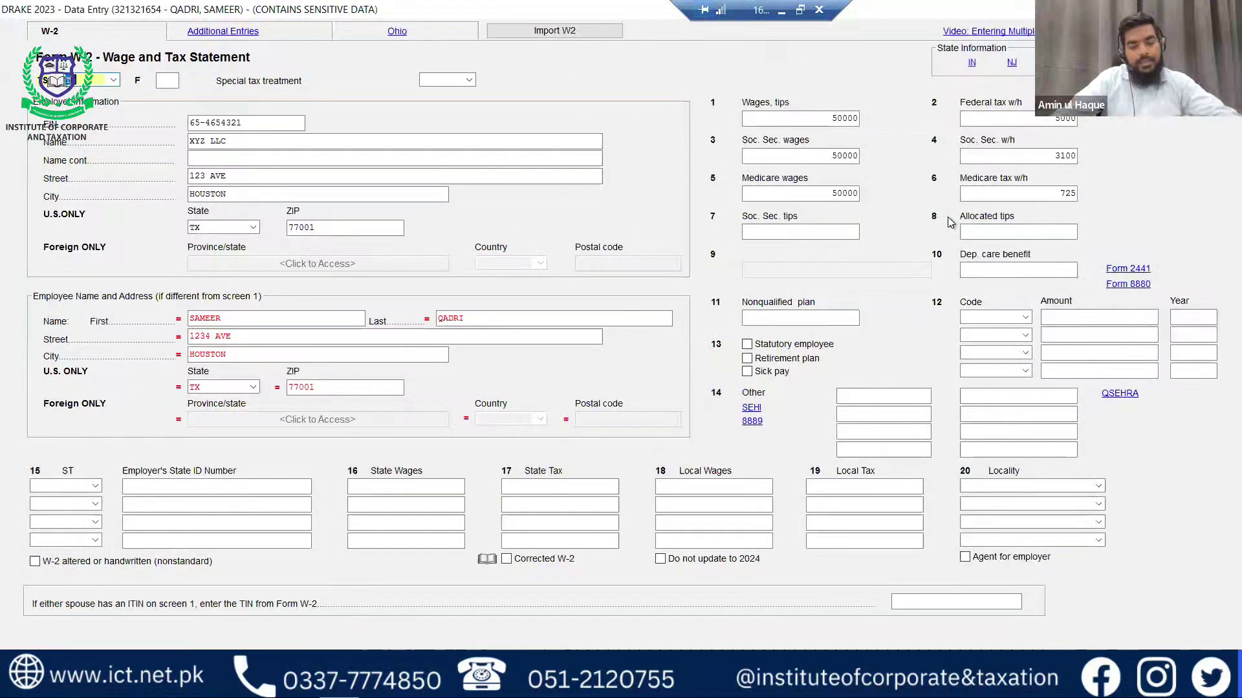
Close the W-2 and 1099-INT interest entry screens, then exit the return to the home screen.
key("ctrl+d")
left_click(559, 393)
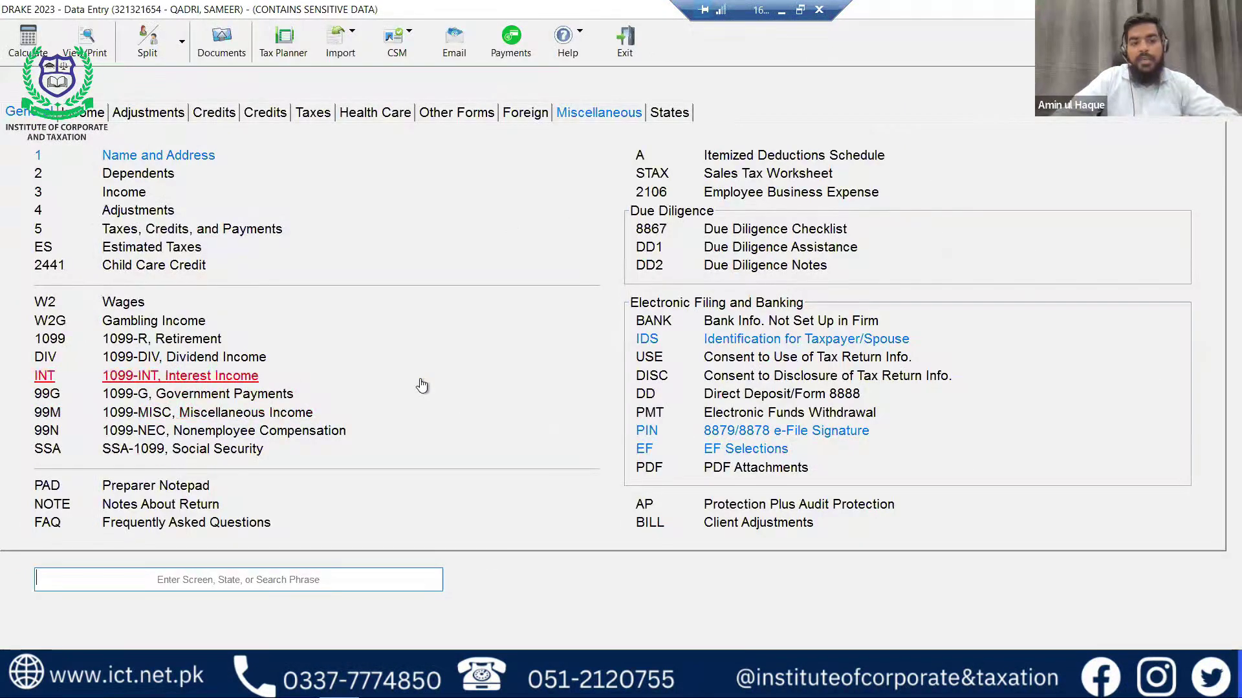
left_click(422, 383)
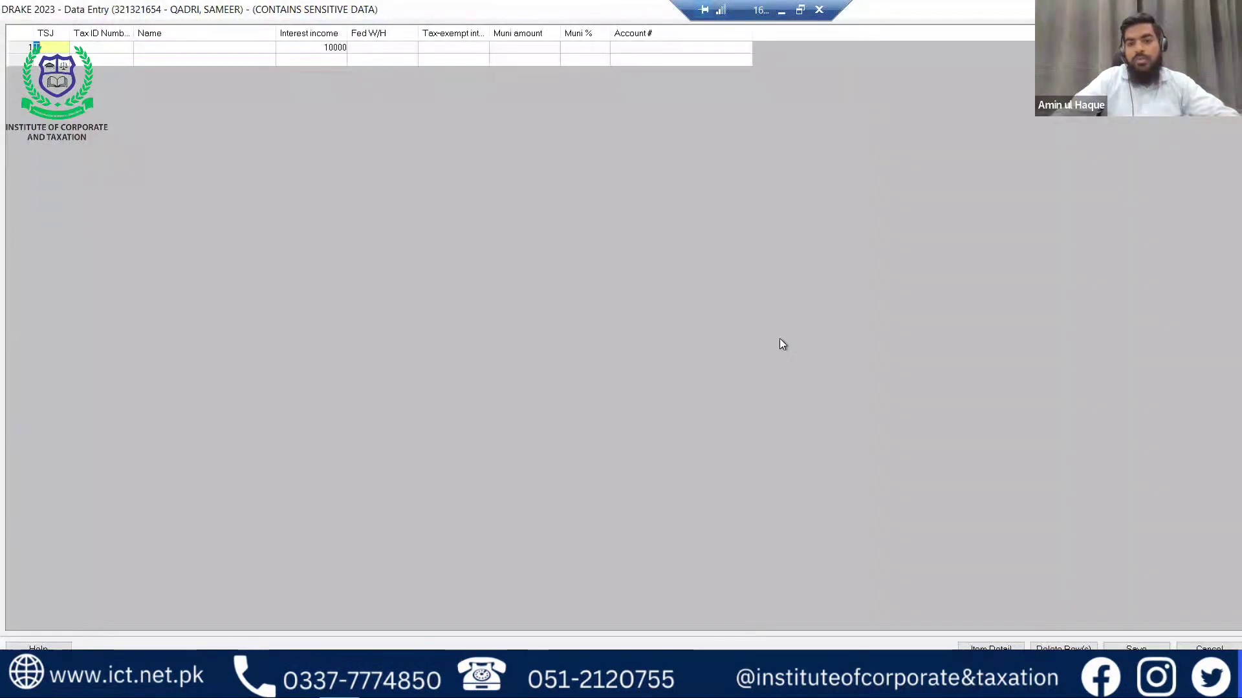
key("ctrl+d")
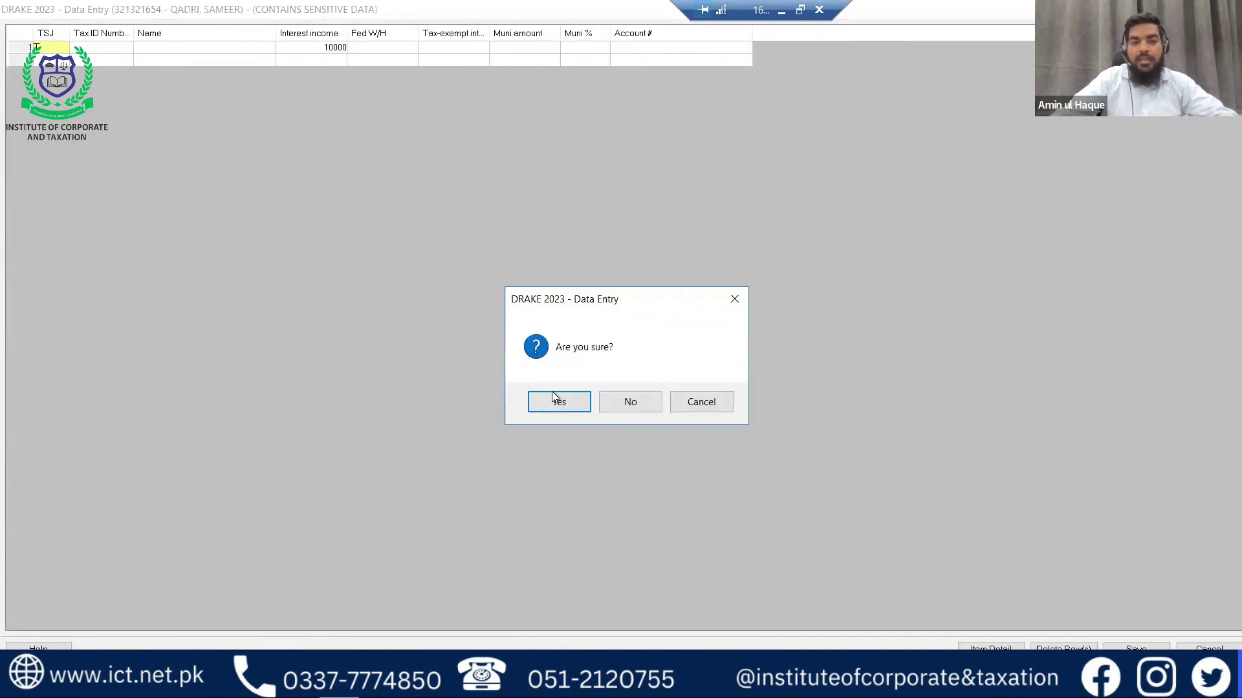
left_click(560, 403)
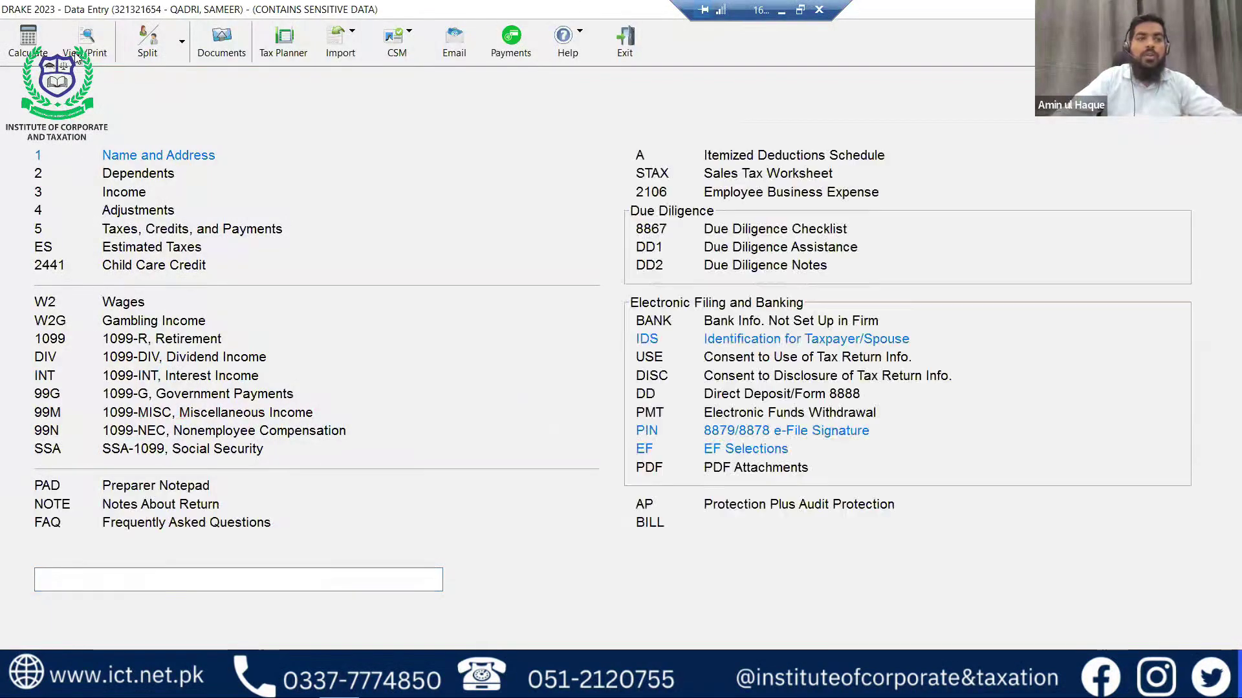
key("Escape")
left_click(253, 150)
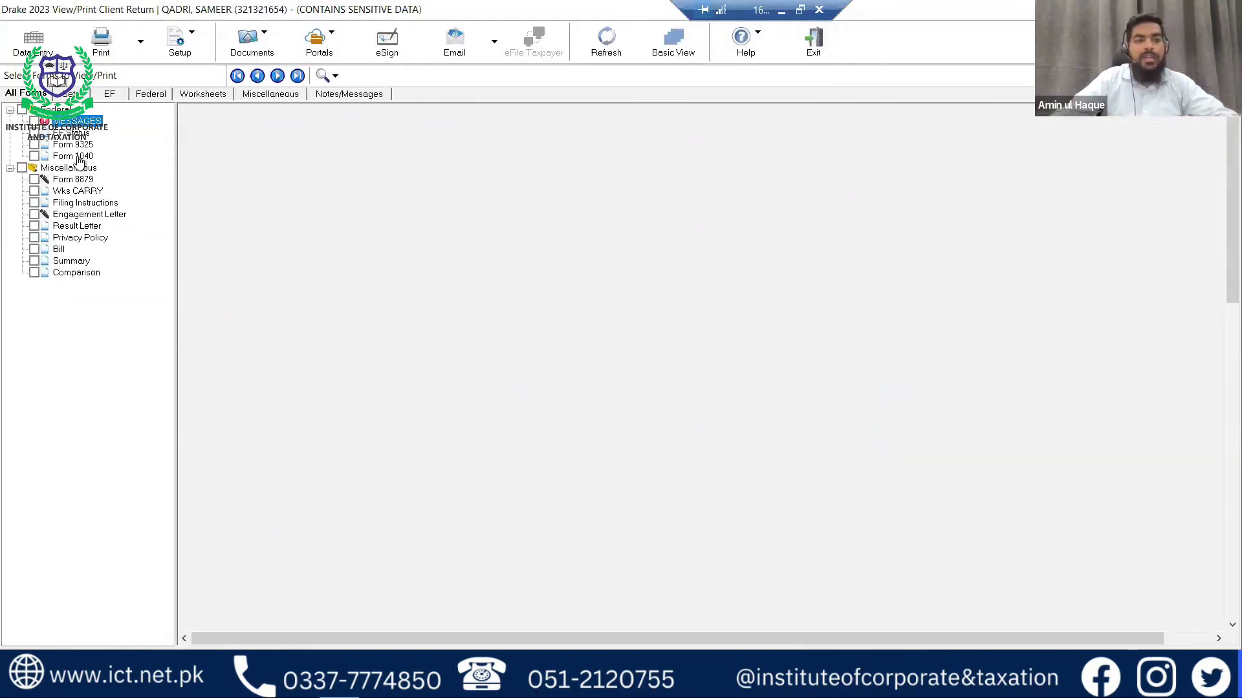
left_click(76, 157)
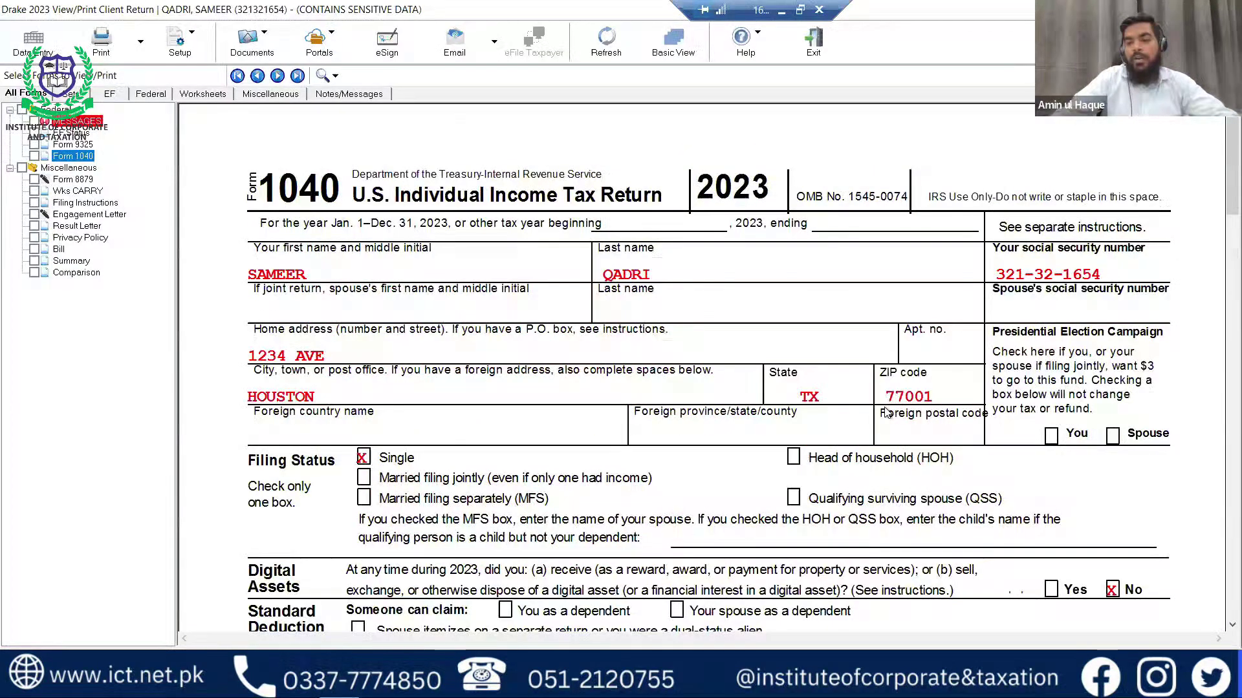
scroll(886, 413, "down", 5)
scroll(886, 413, "down", 12)
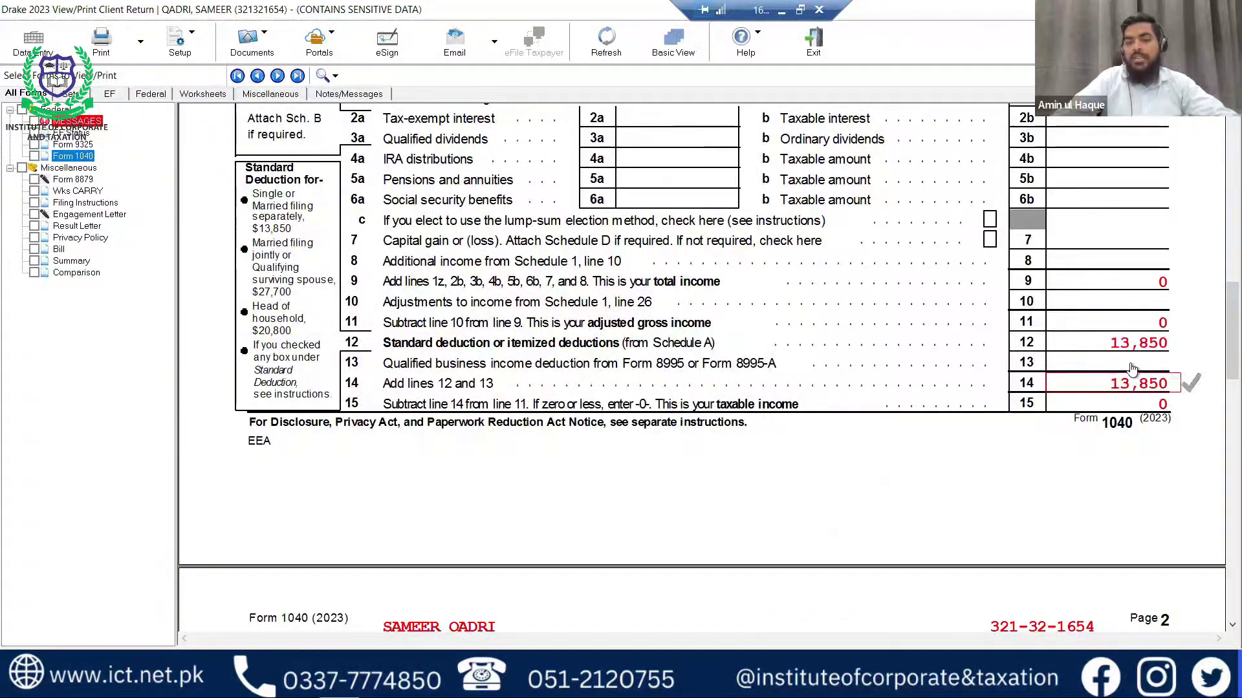
scroll(1118, 379, "down", 5)
scroll(1118, 380, "down", 4)
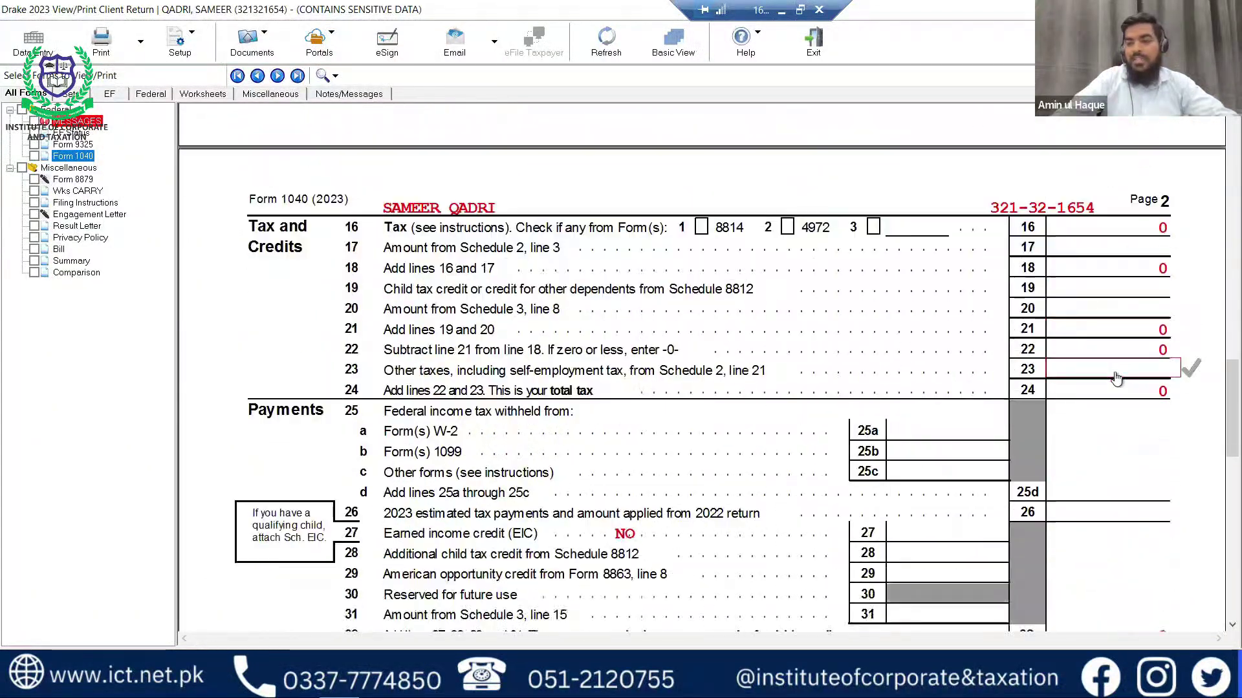
scroll(1118, 380, "down", 4)
scroll(1118, 380, "down", 1)
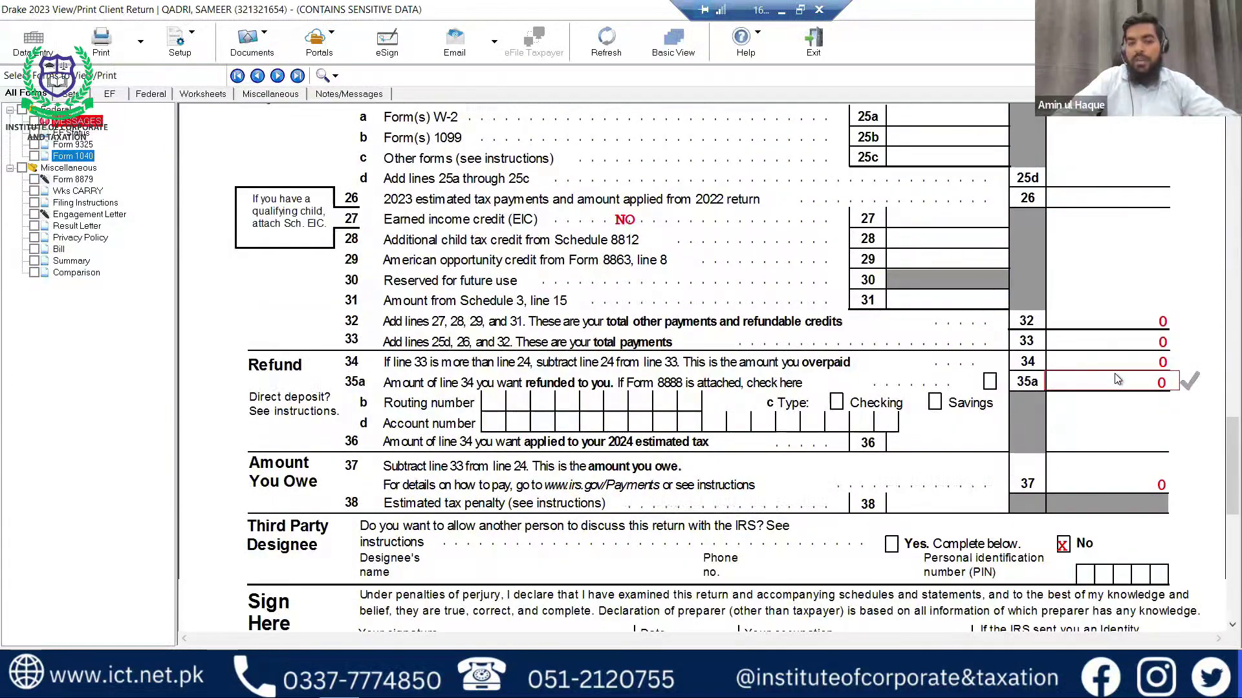
scroll(1116, 380, "up", 6)
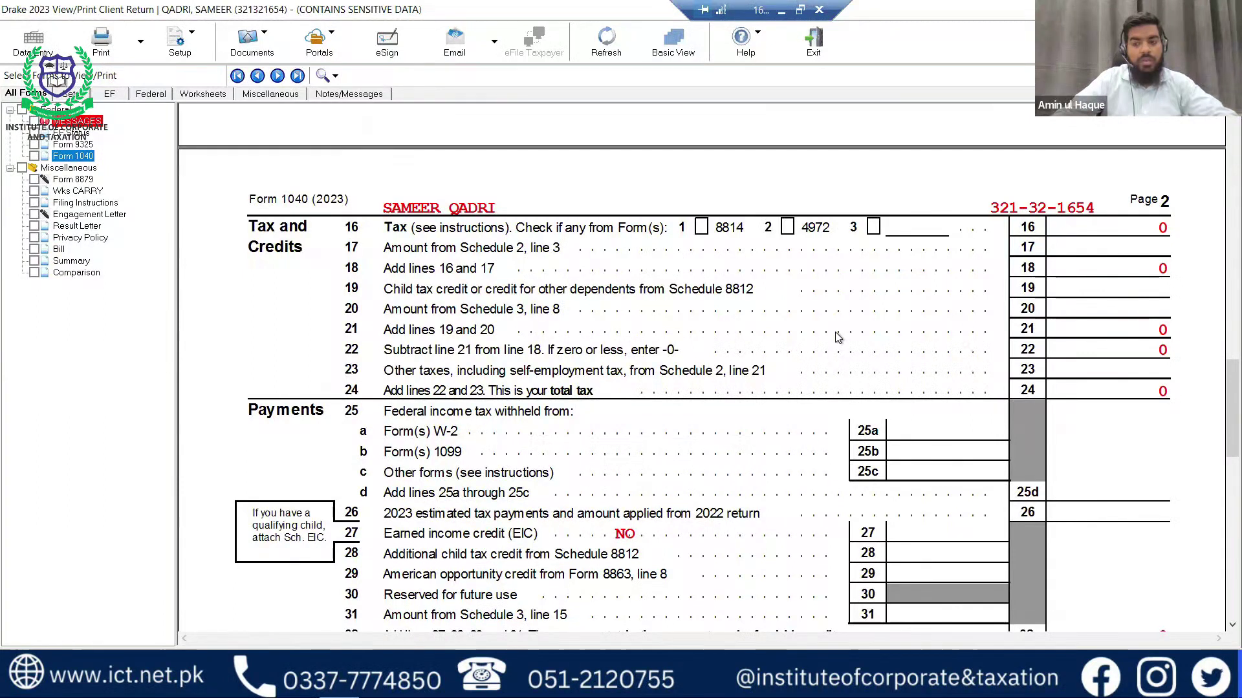
scroll(837, 336, "up", 3)
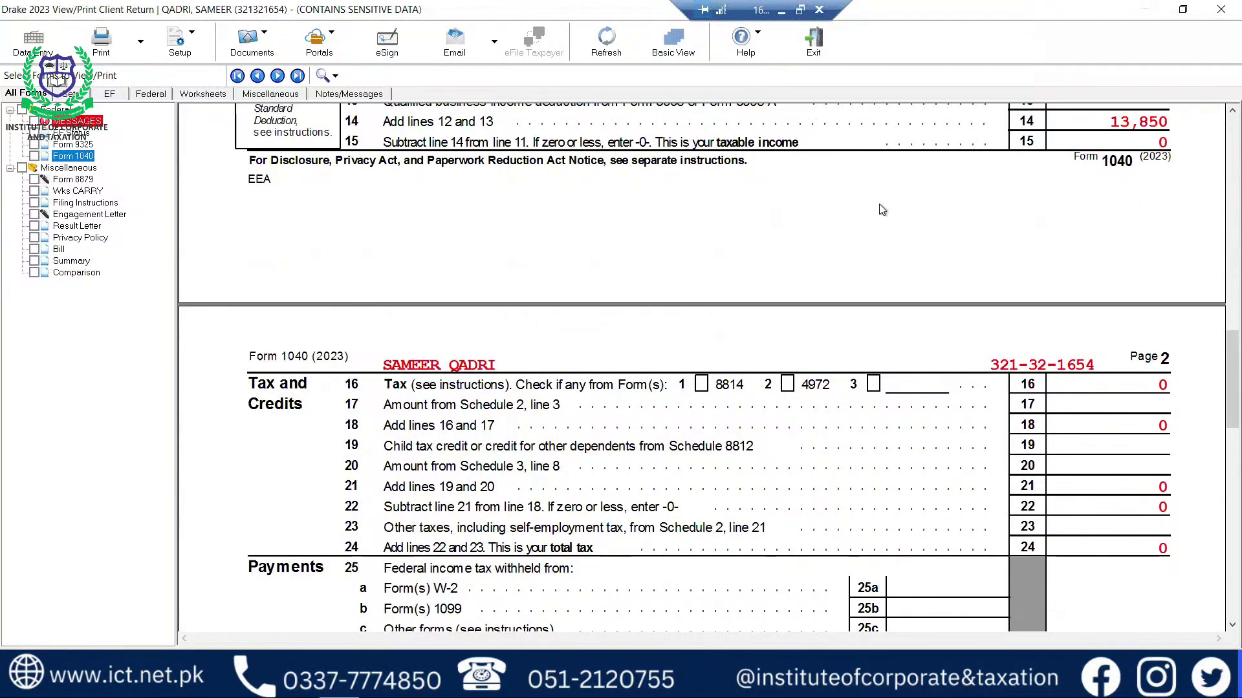
key("alt+Tab")
key("alt+Tab")
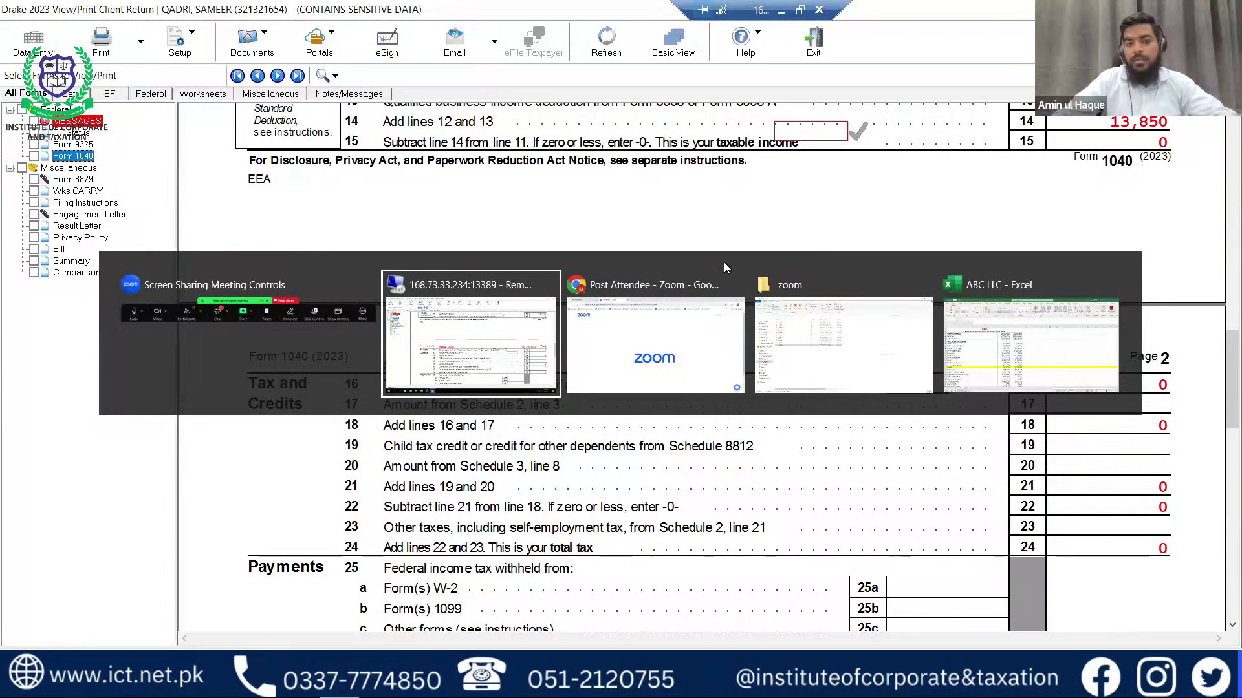
key("alt+shift+Tab")
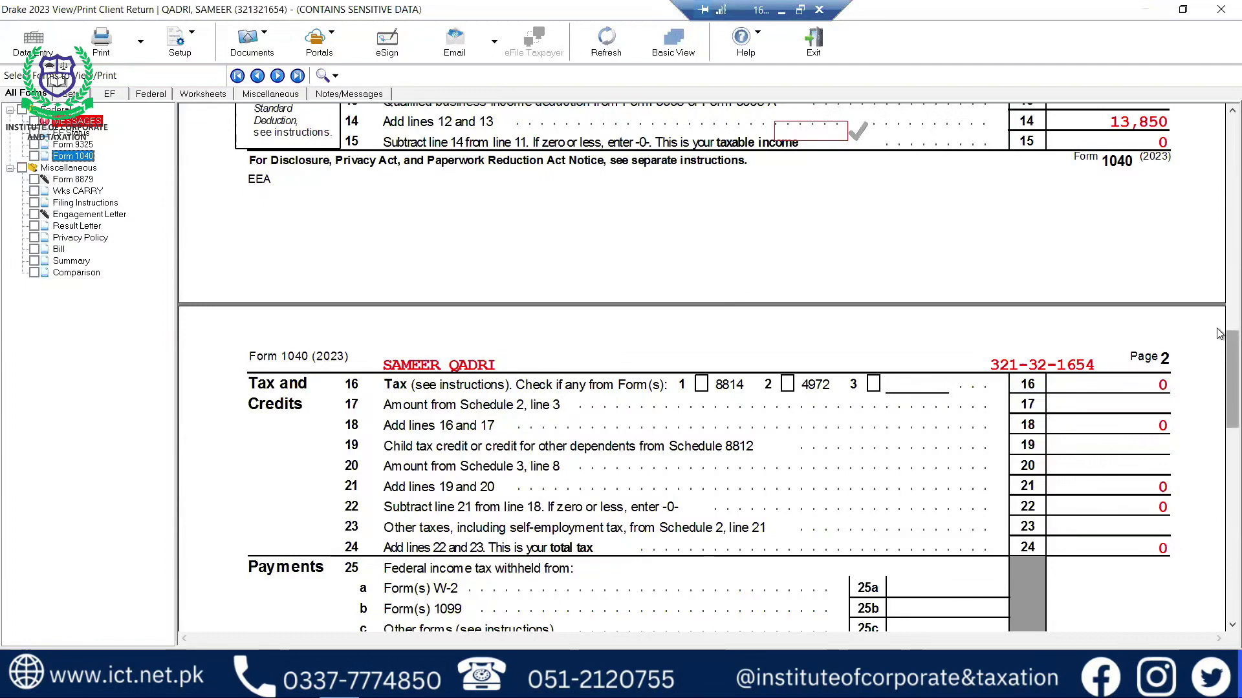
scroll(1220, 364, "up", 3)
scroll(1220, 306, "up", 10)
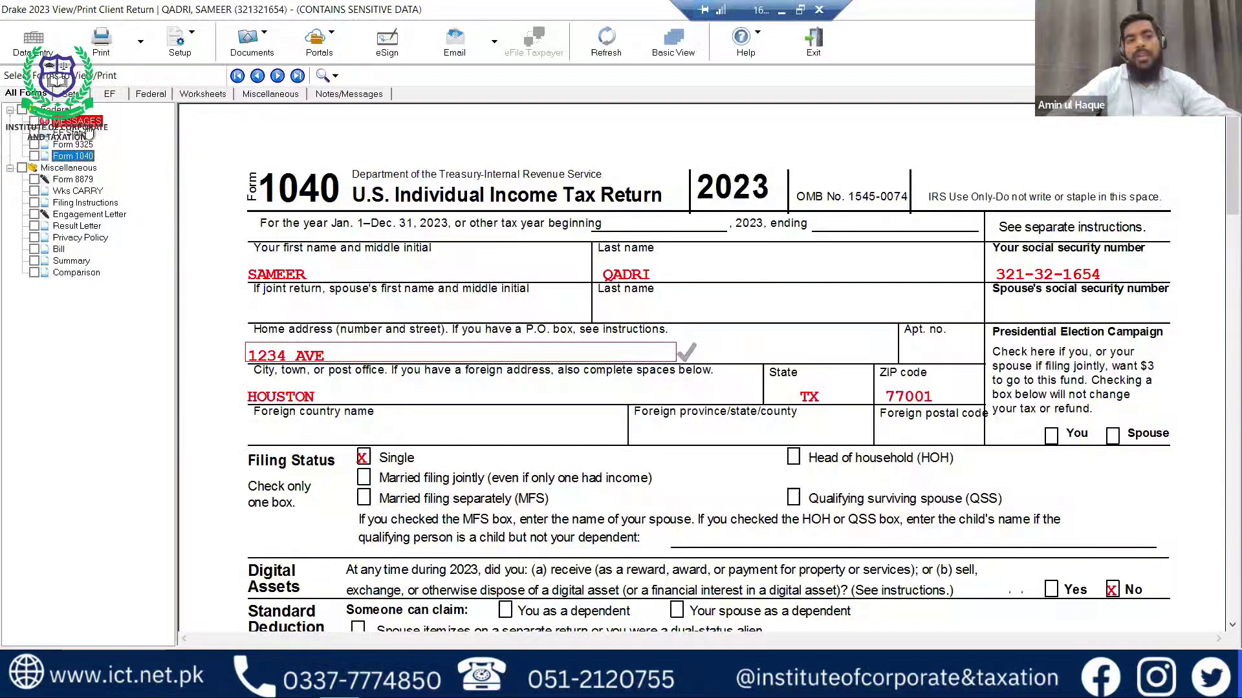
Read the e-file messages, including 0192 about a missing income, tax or payment amount, then return to Data Entry.
left_click(86, 124)
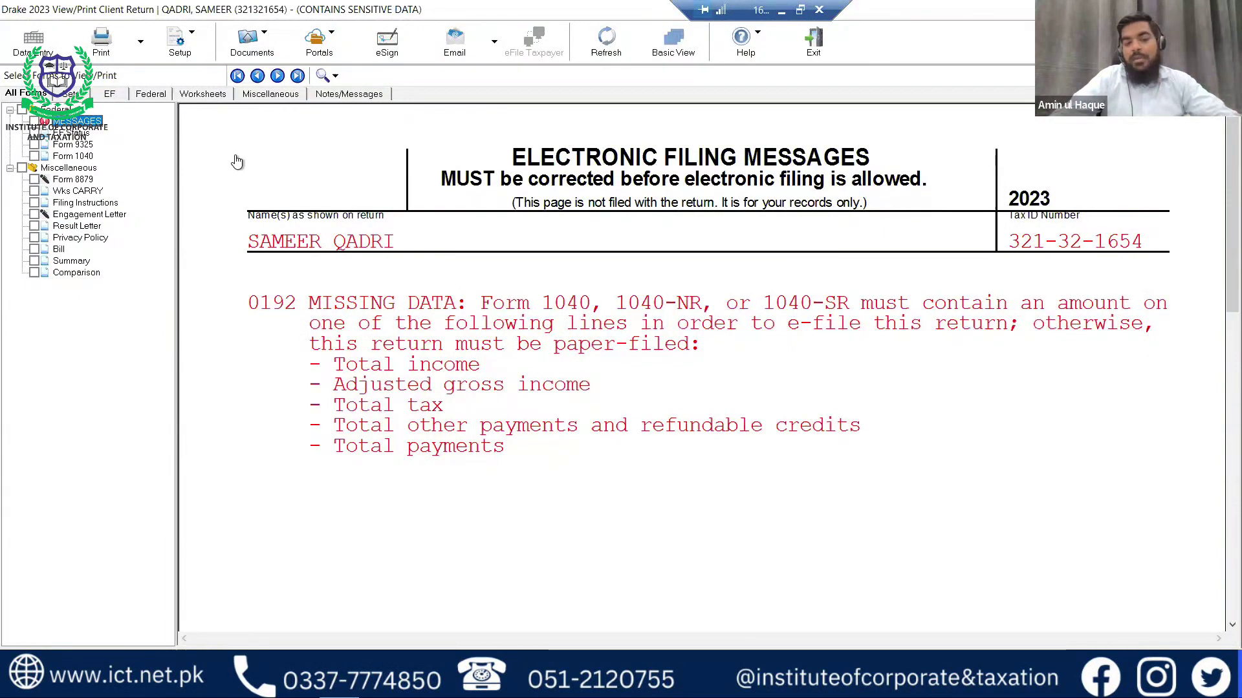
key("Escape")
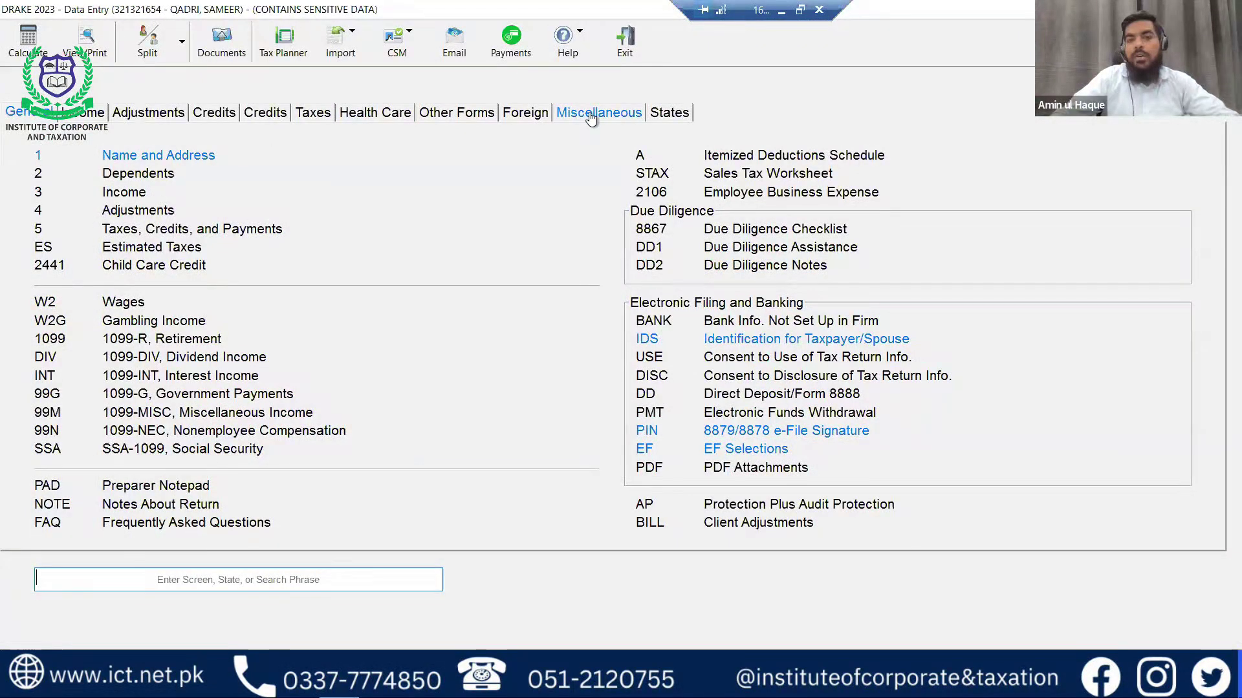
Switch the Data Entry menu to the Miscellaneous screens list.
left_click(591, 115)
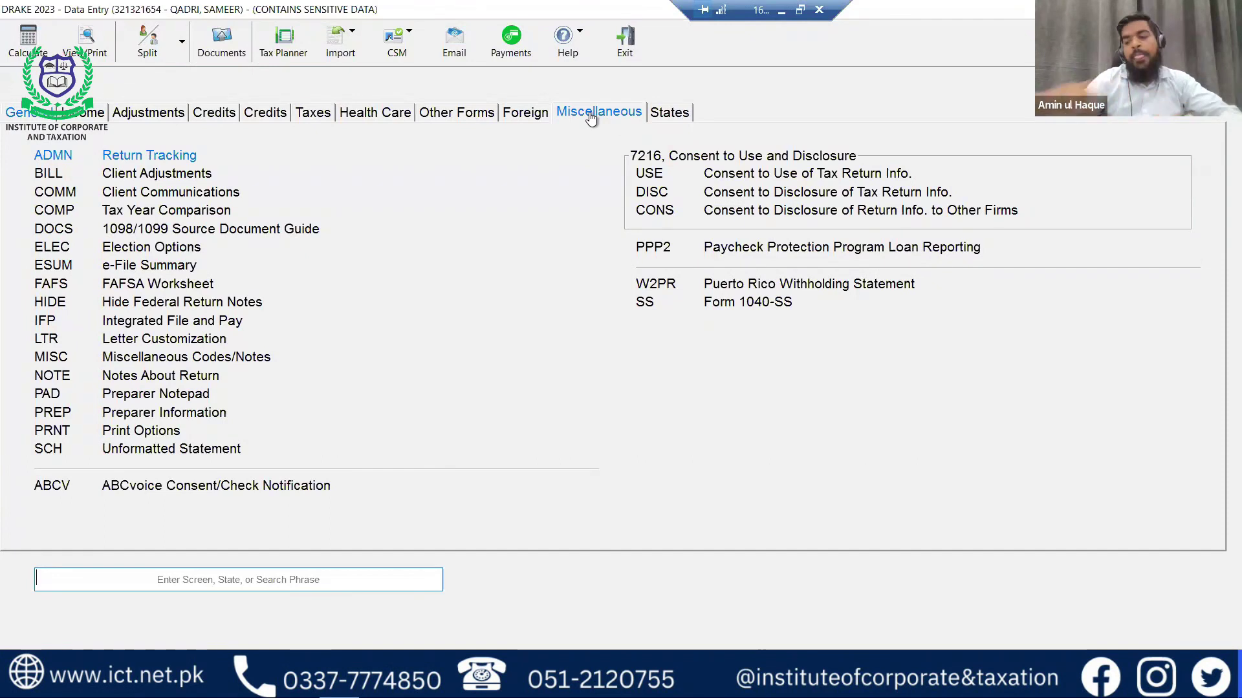
Show the Foreign screens list, with NR, 2555 Foreign Income Exclusion and FinCEN 114.
key("Escape")
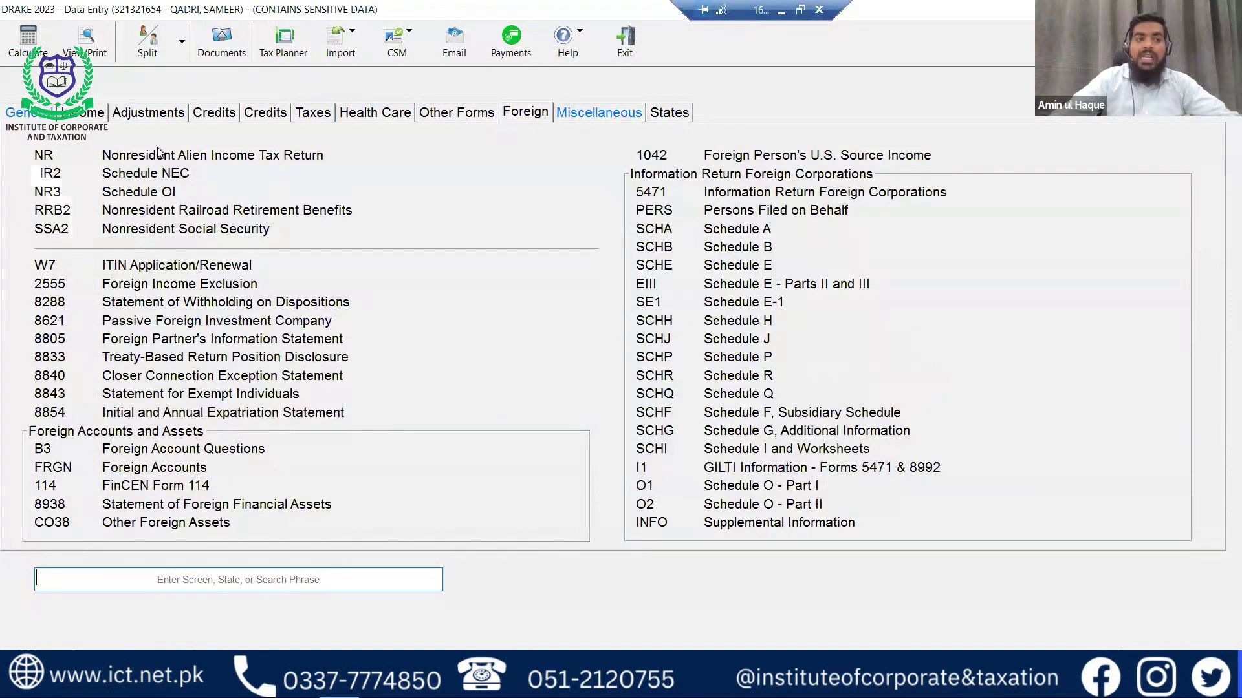
Set the 1040-NR filing status to S - Single and return to the Foreign screens list.
left_click(200, 160)
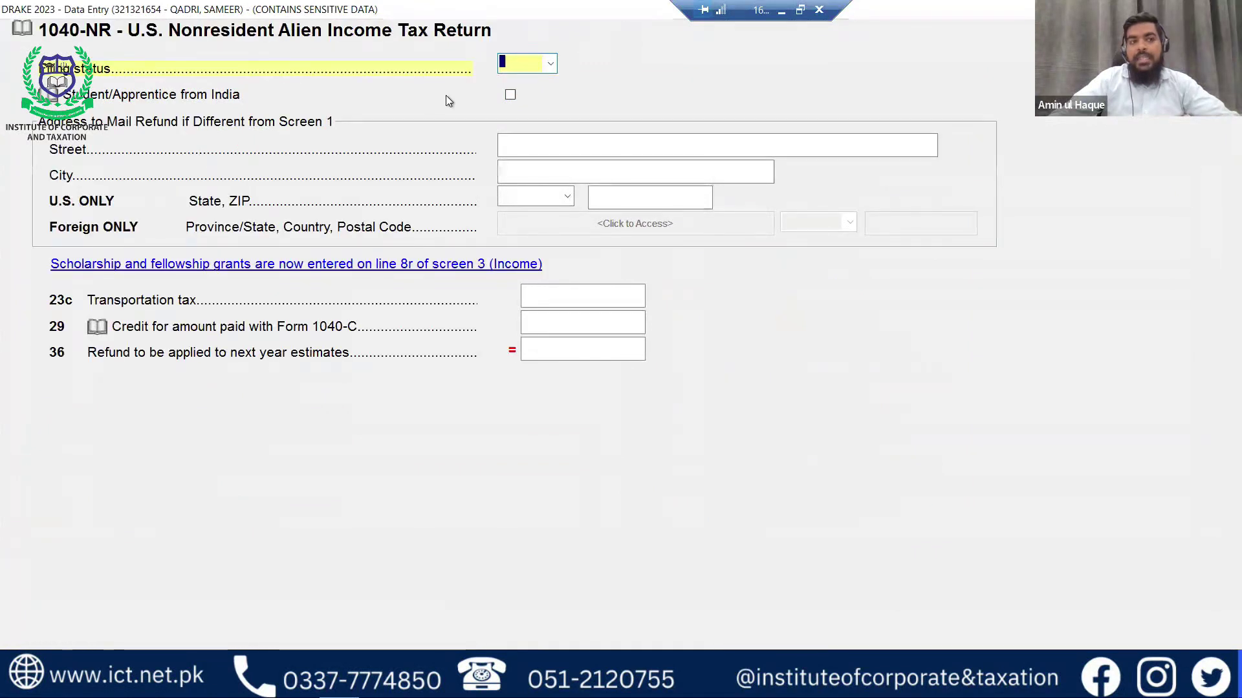
left_click(551, 64)
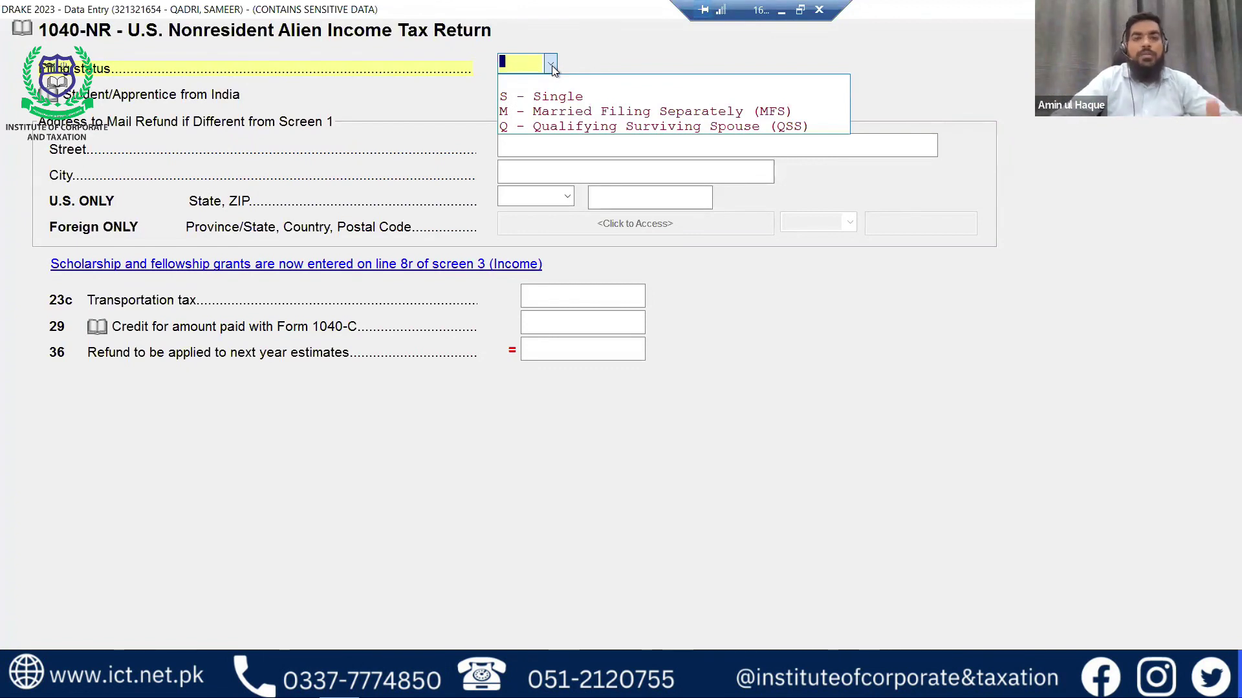
left_click(559, 104)
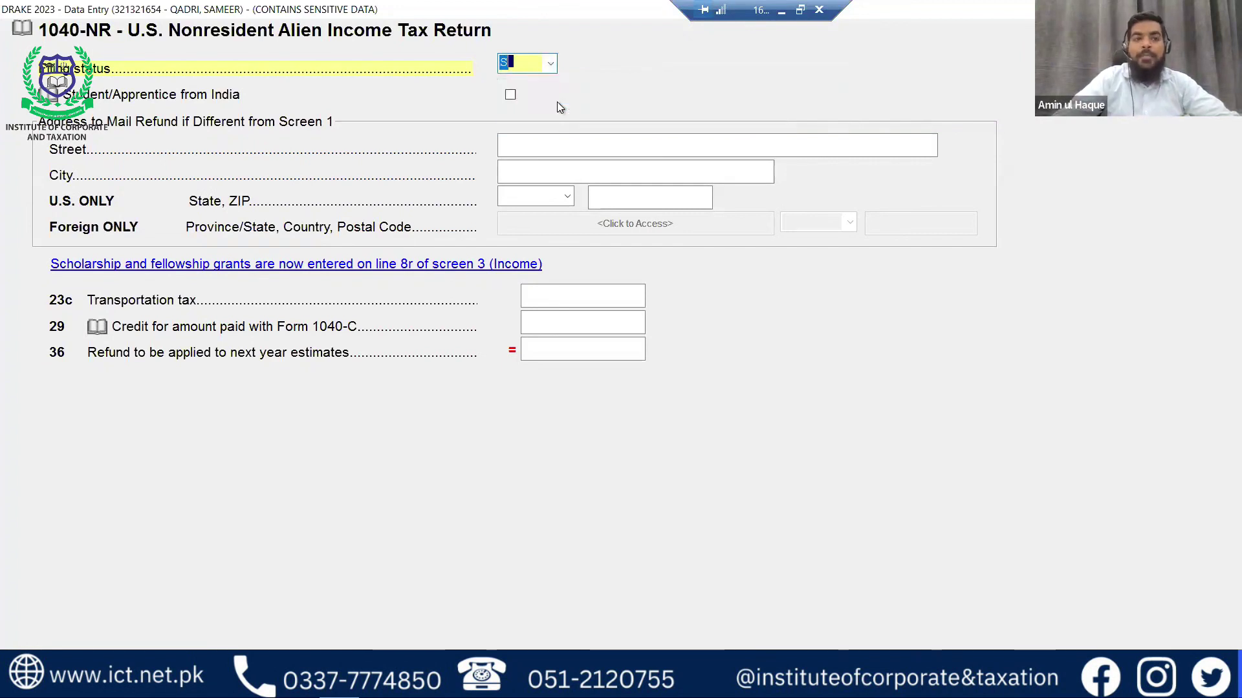
key("Tab")
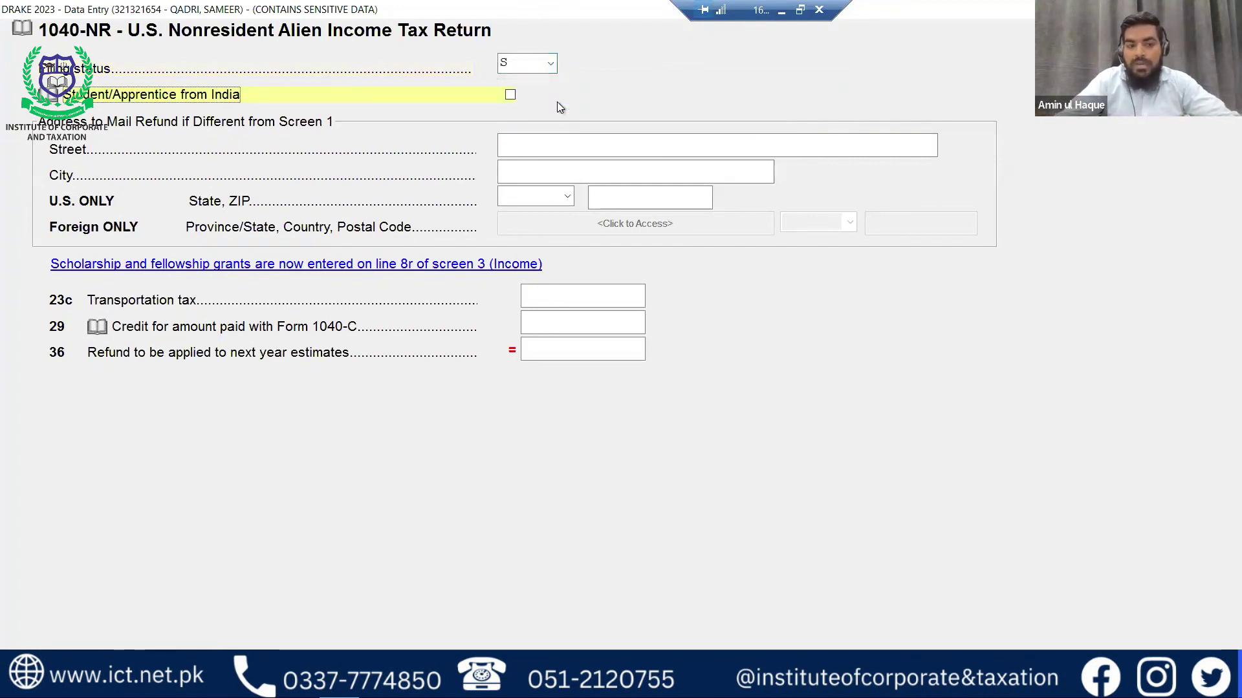
key("Escape")
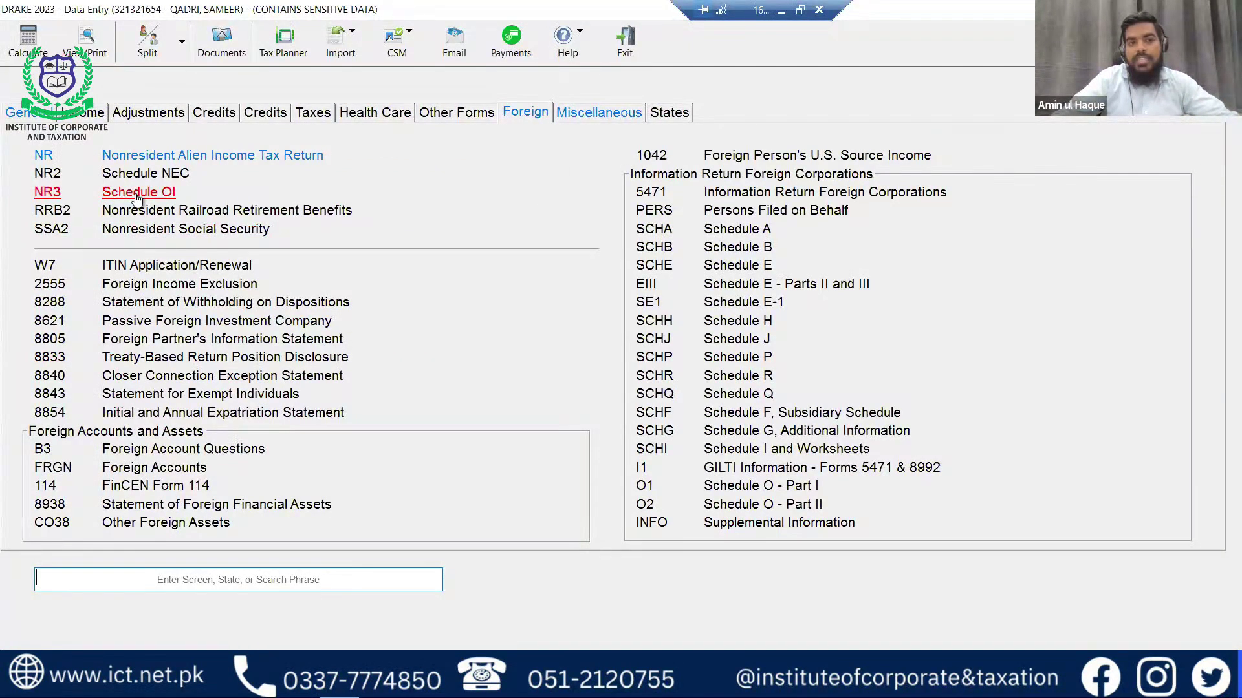
On Schedule OI, enter PK as citizenship country (item A) and tax-residence country (item B).
left_click(137, 194)
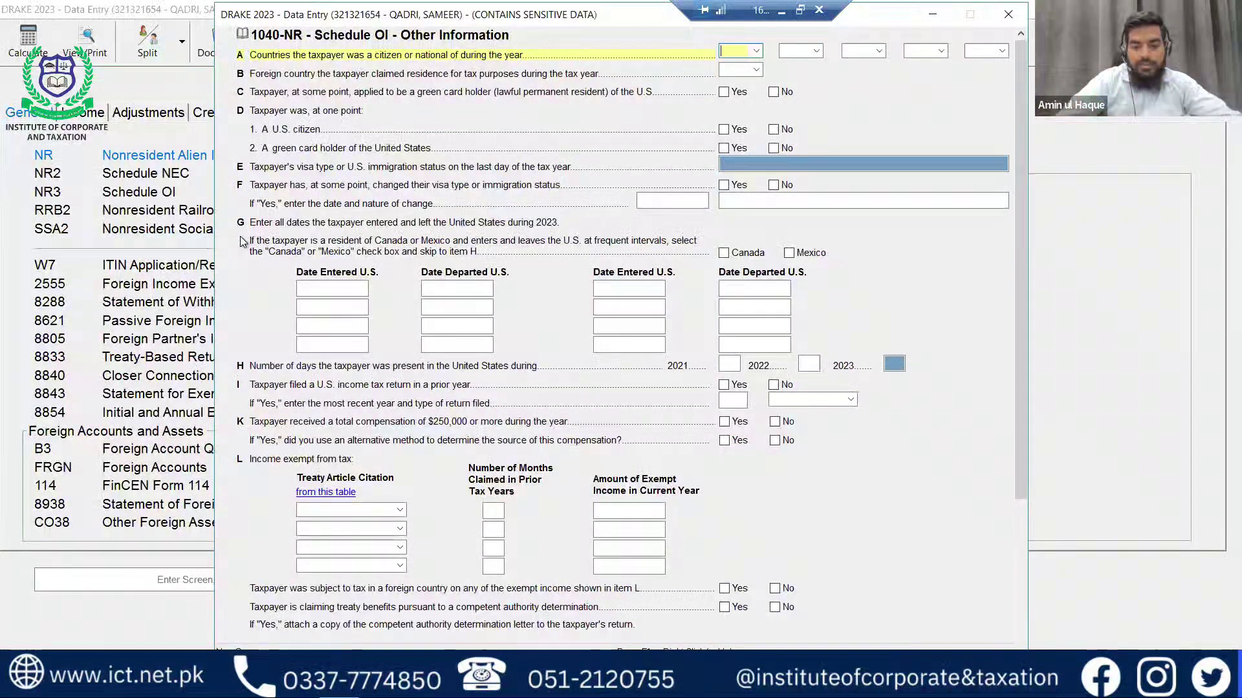
type("PK")
key("Tab")
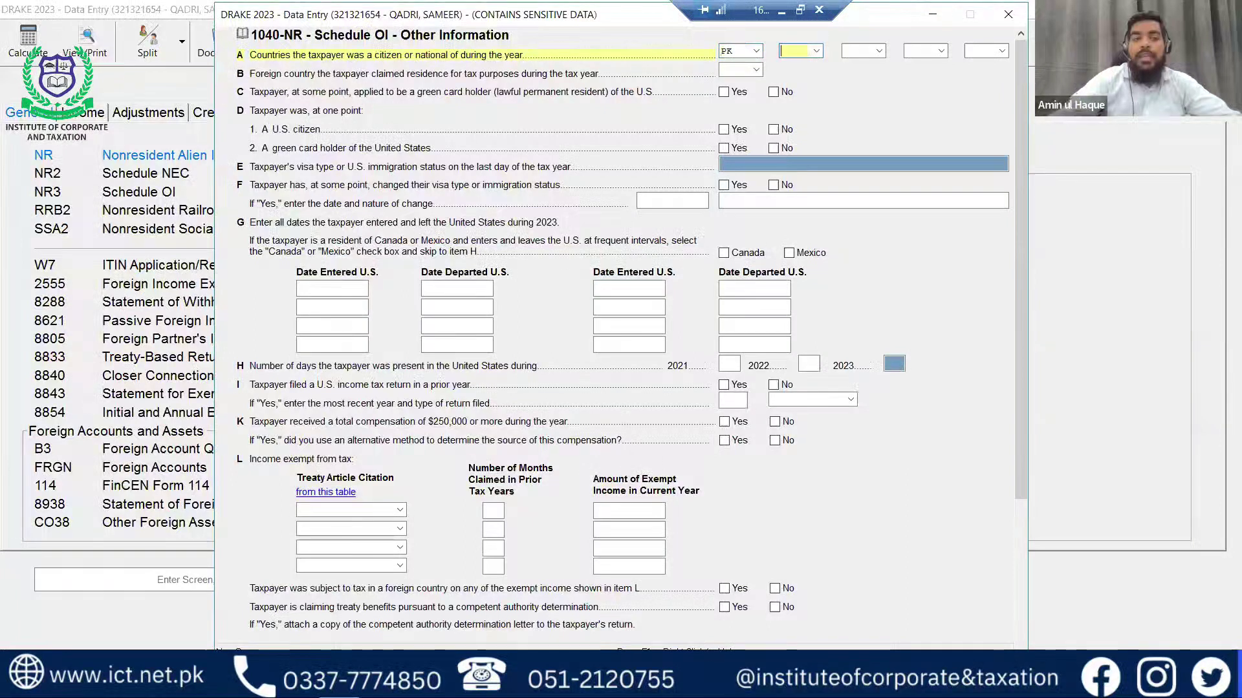
key("Tab")
key("Tab")
key("Tab")
key("Tab")
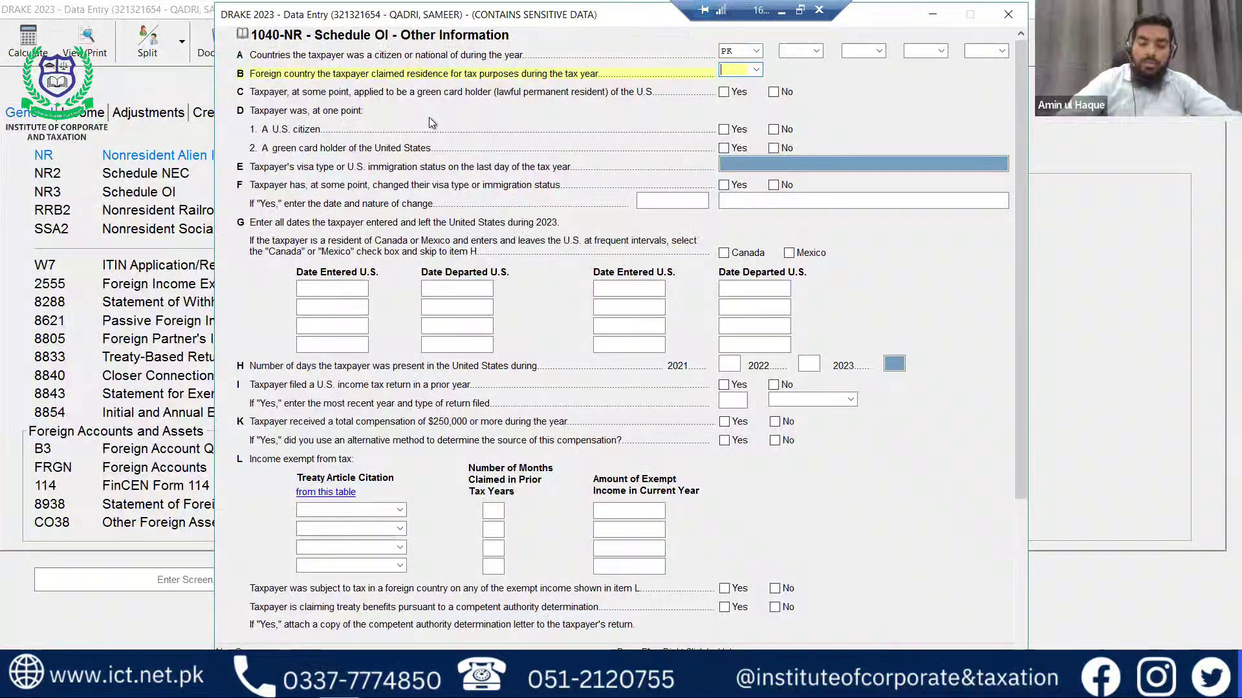
type("PK")
key("Tab")
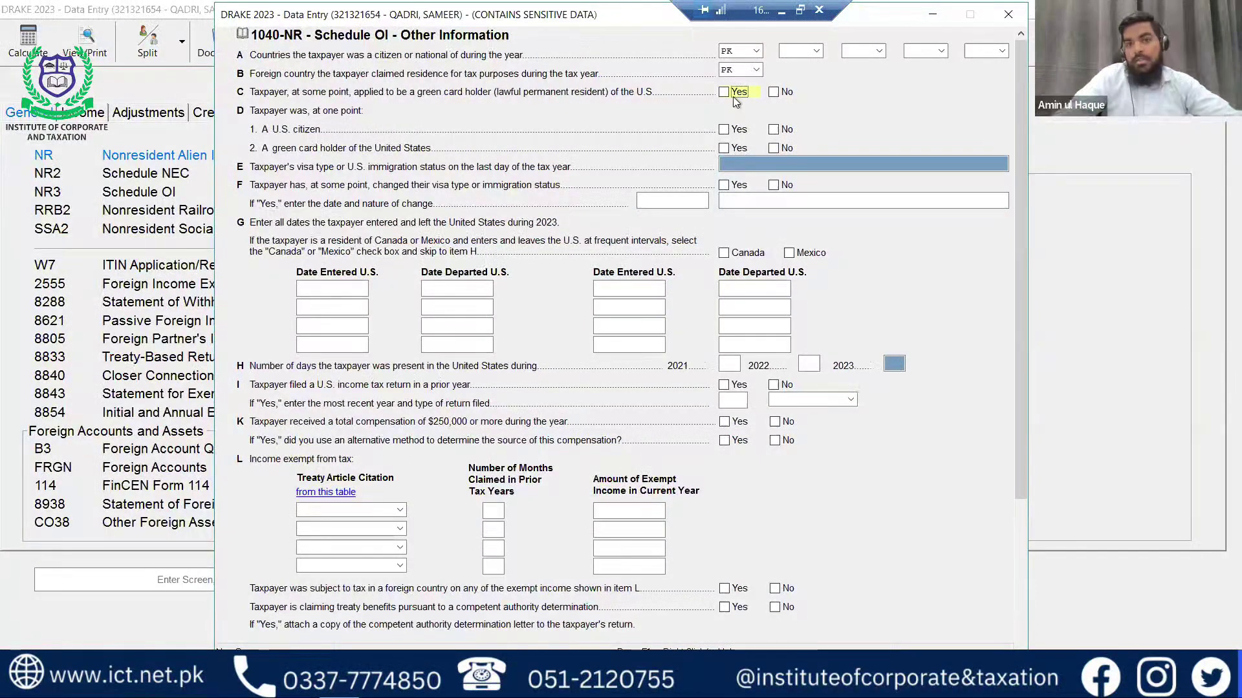
Answer No to both green card questions and the status change question, and enter N/A as the visa type.
left_click(774, 93)
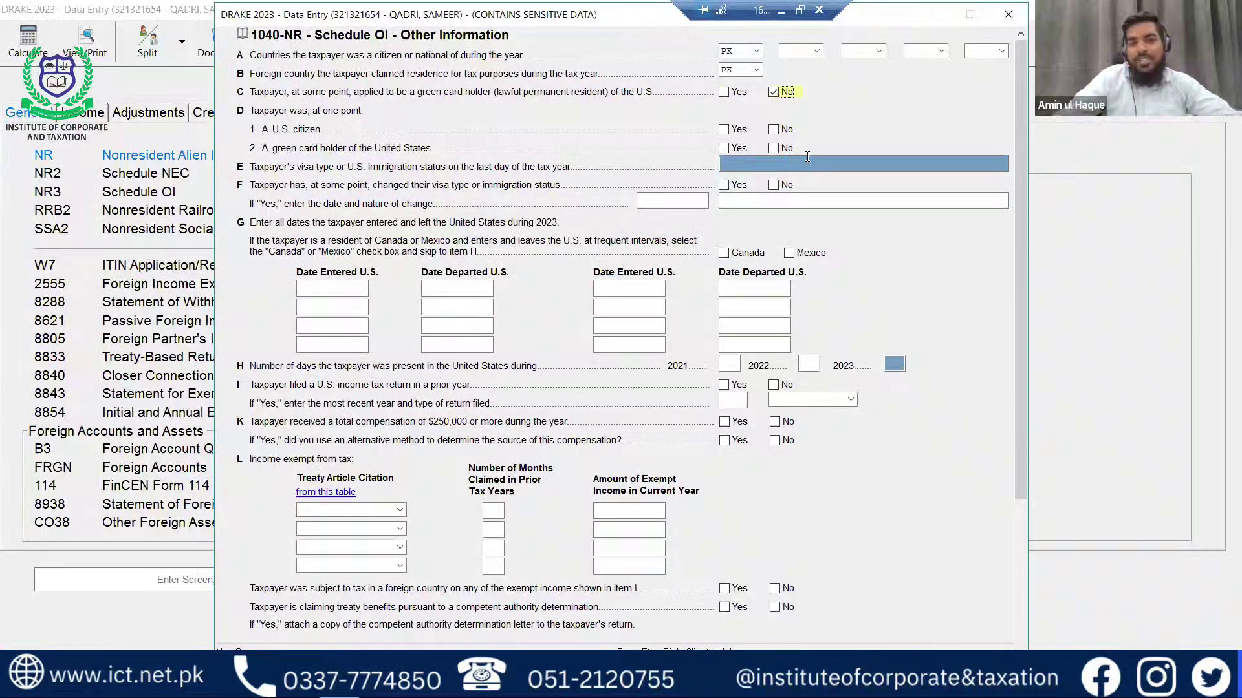
left_click(774, 148)
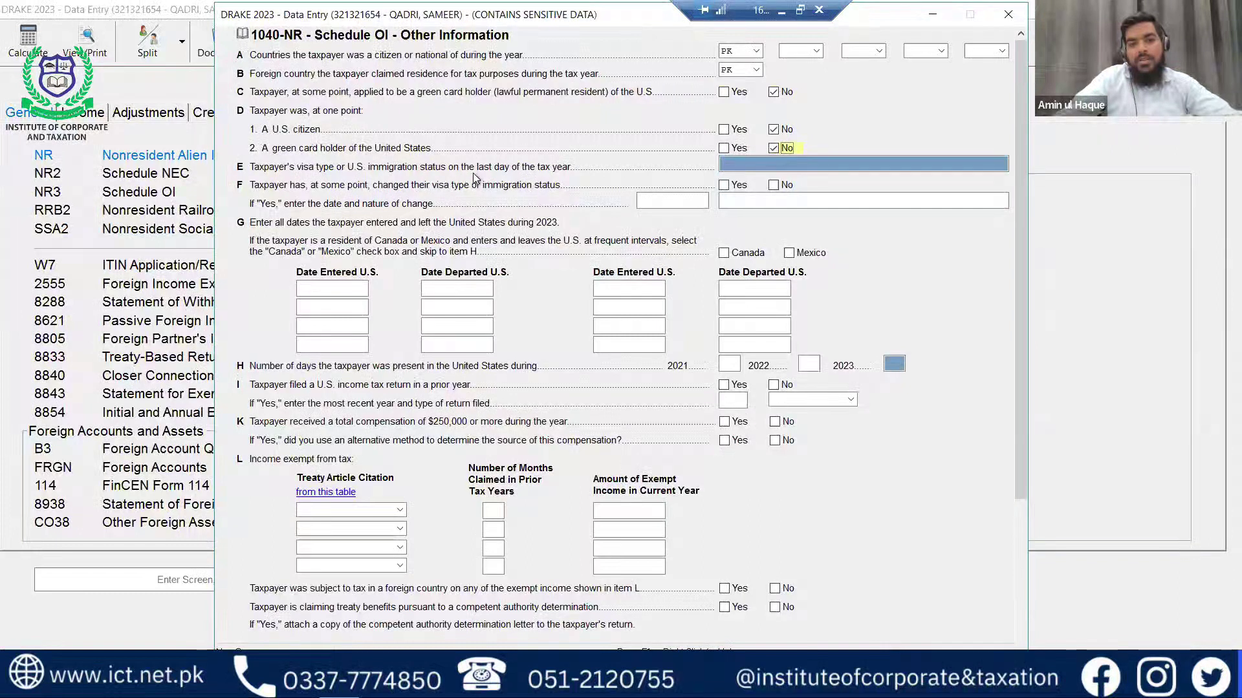
left_click(744, 167)
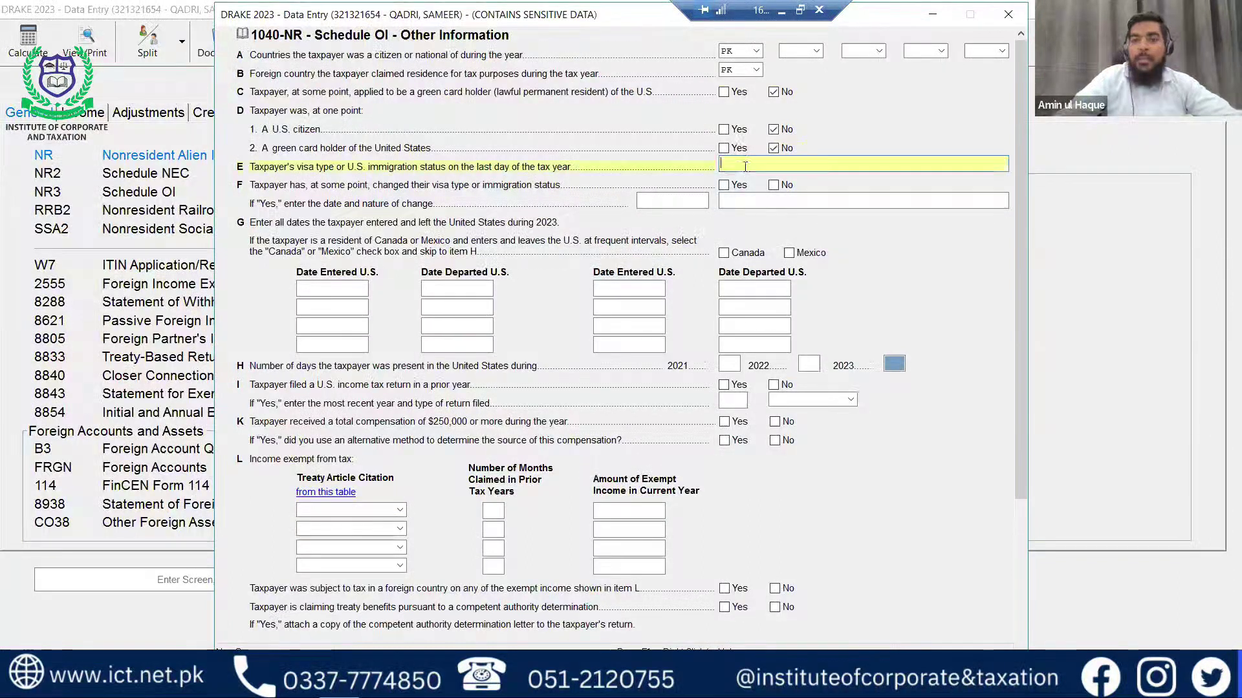
type("N/A")
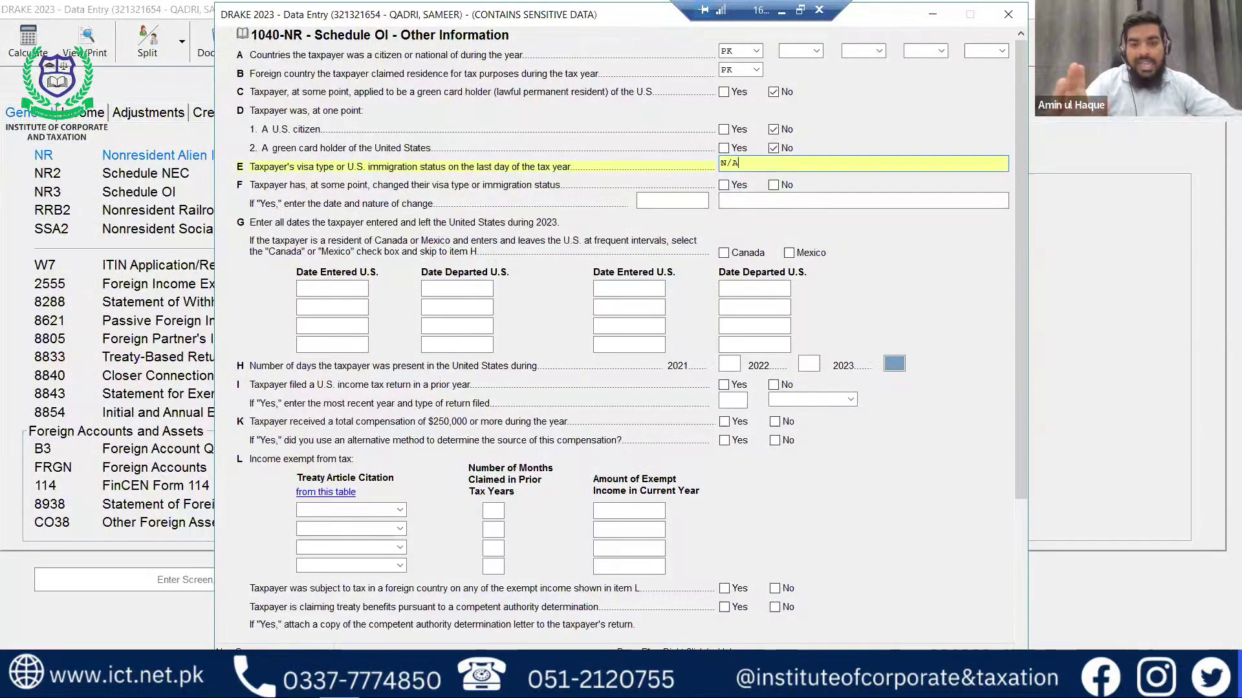
key("Tab")
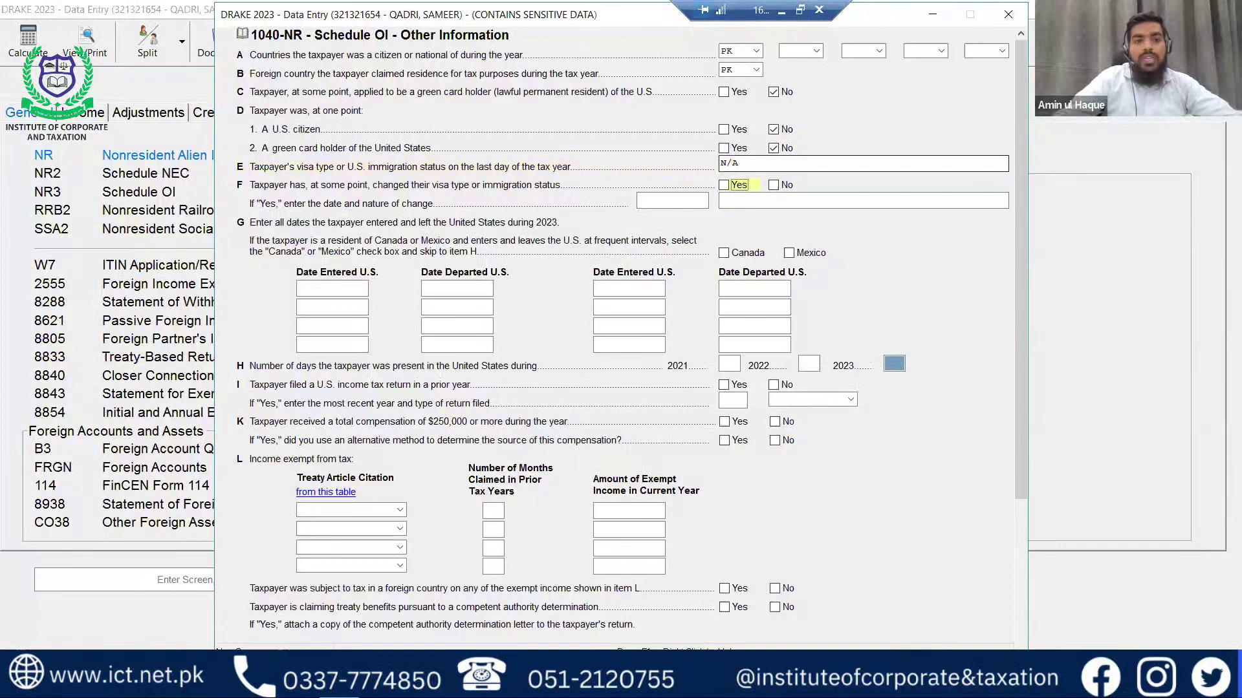
left_click(774, 186)
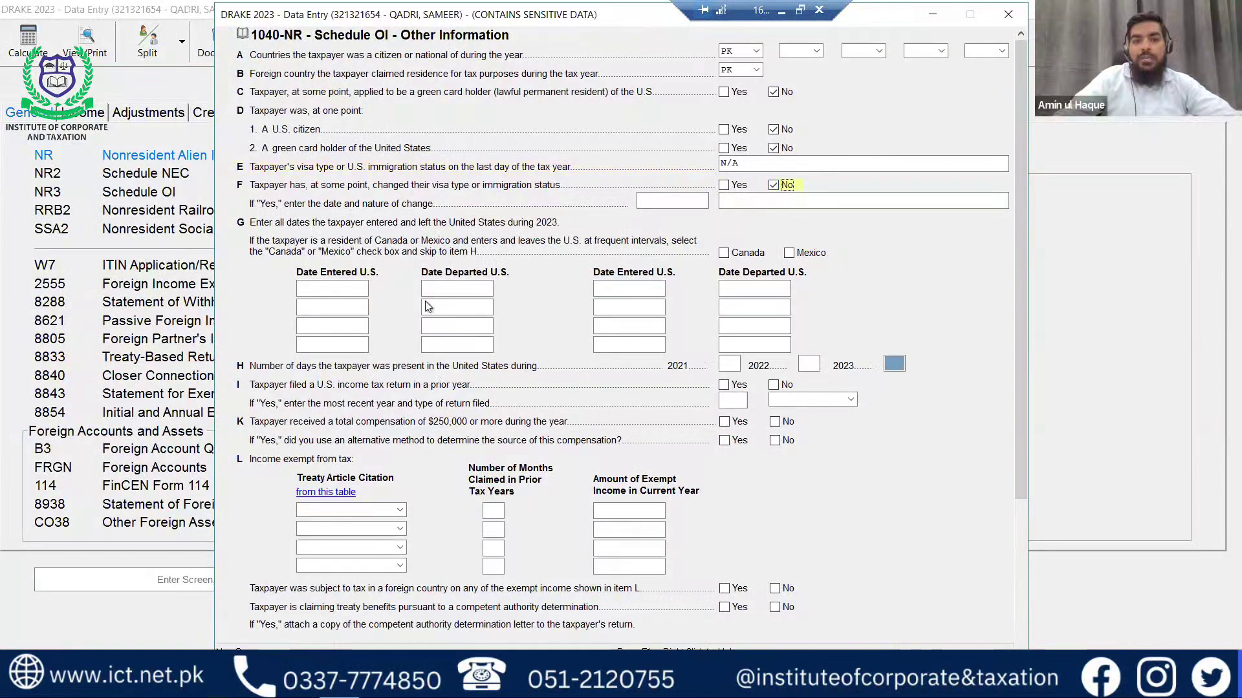
left_click(317, 284)
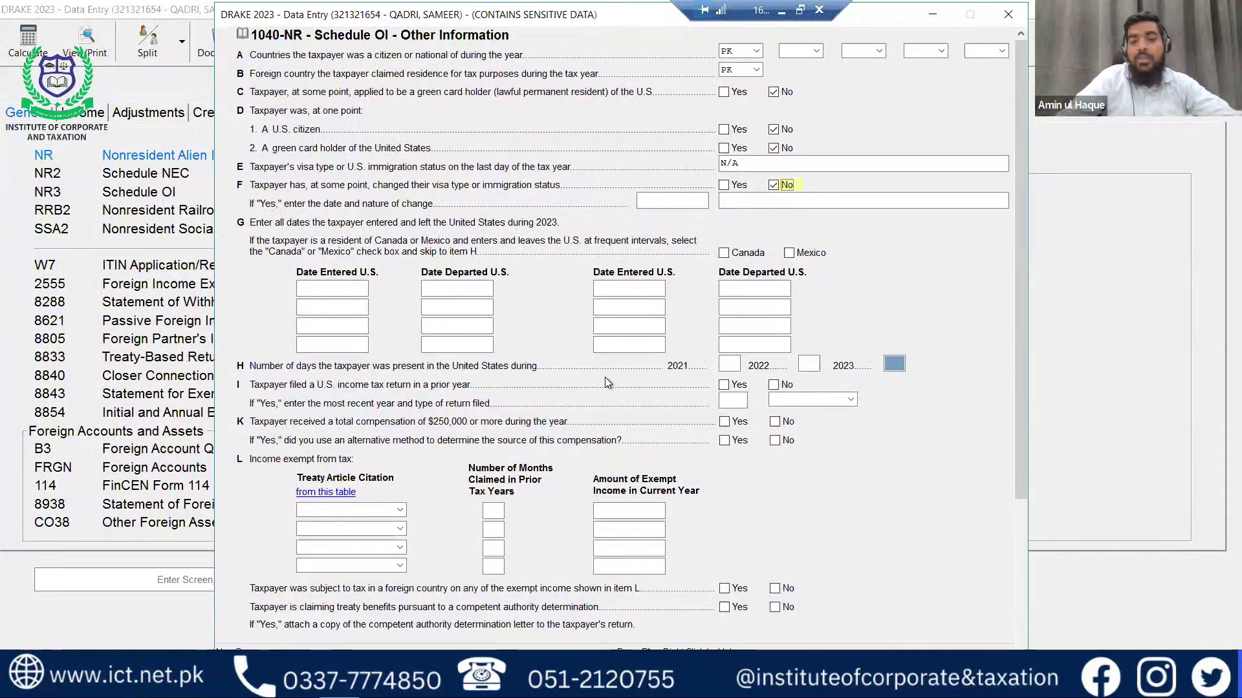
Enter 0 U.S. days for 2021, 2022 and 2023, and answer No on item I.
left_click(732, 364)
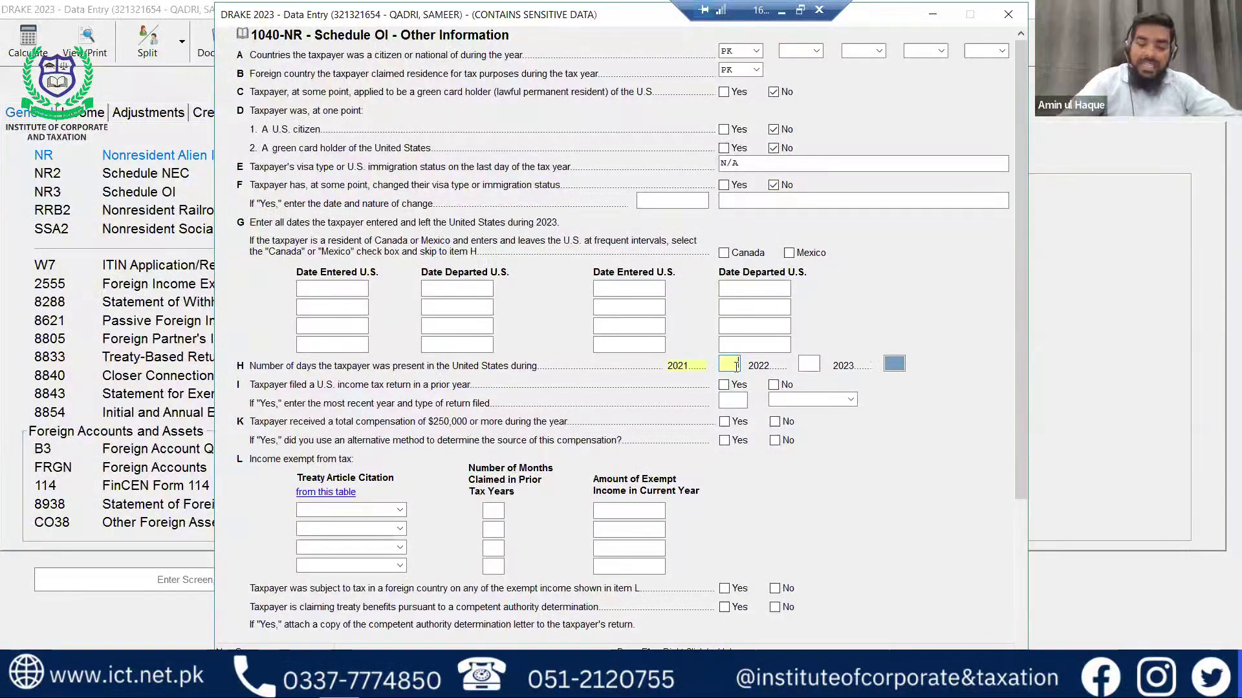
type("0")
key("Tab")
type("0")
key("Tab")
type("0")
key("Tab")
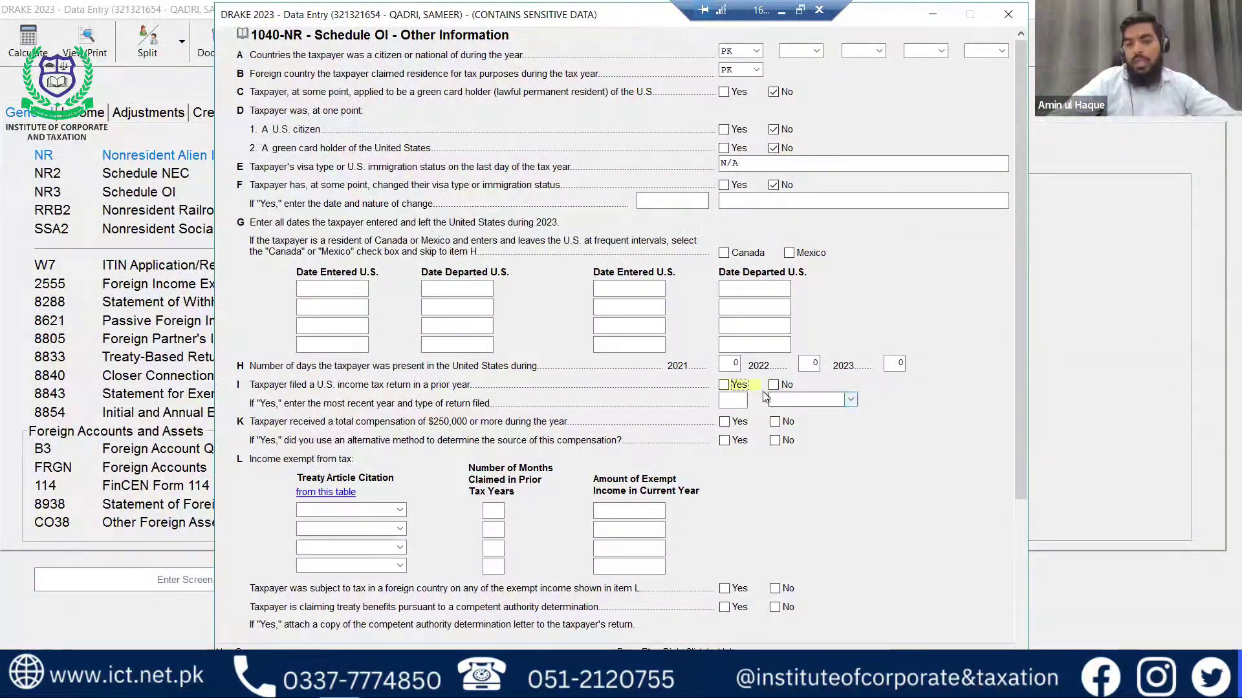
key("Tab")
key("space")
key("Tab")
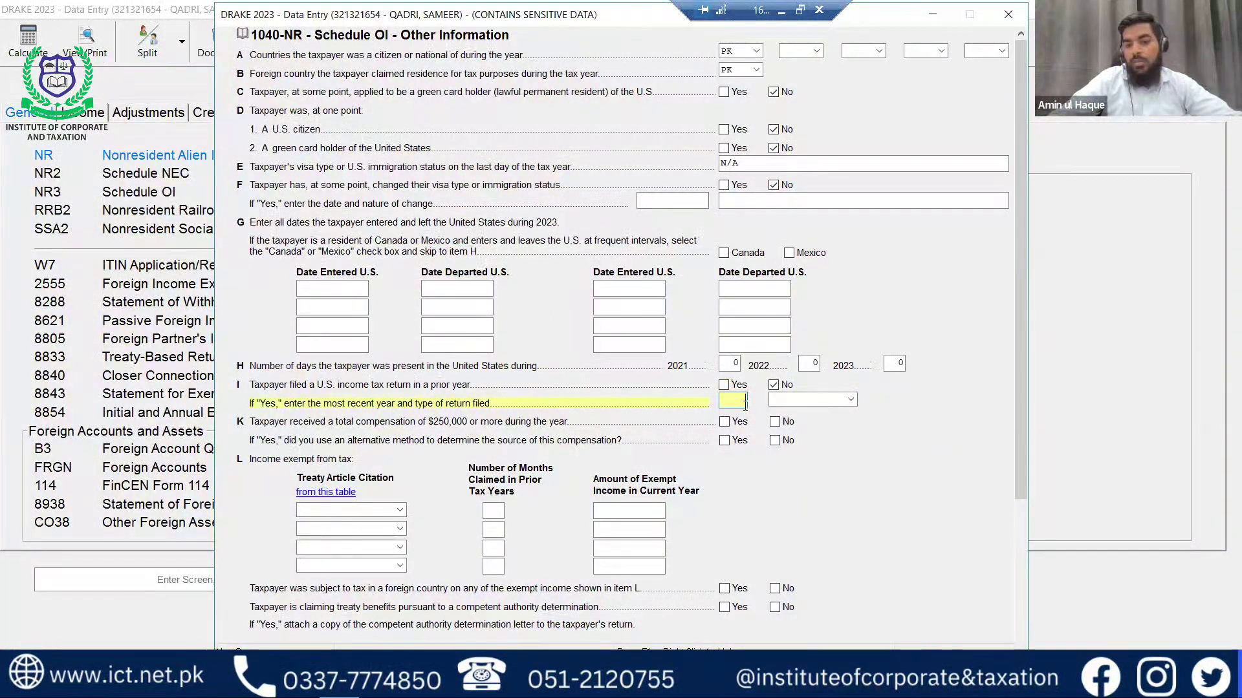
Leave the prior return type blank, then answer No to both $250,000 compensation and alternative sourcing.
left_click(850, 400)
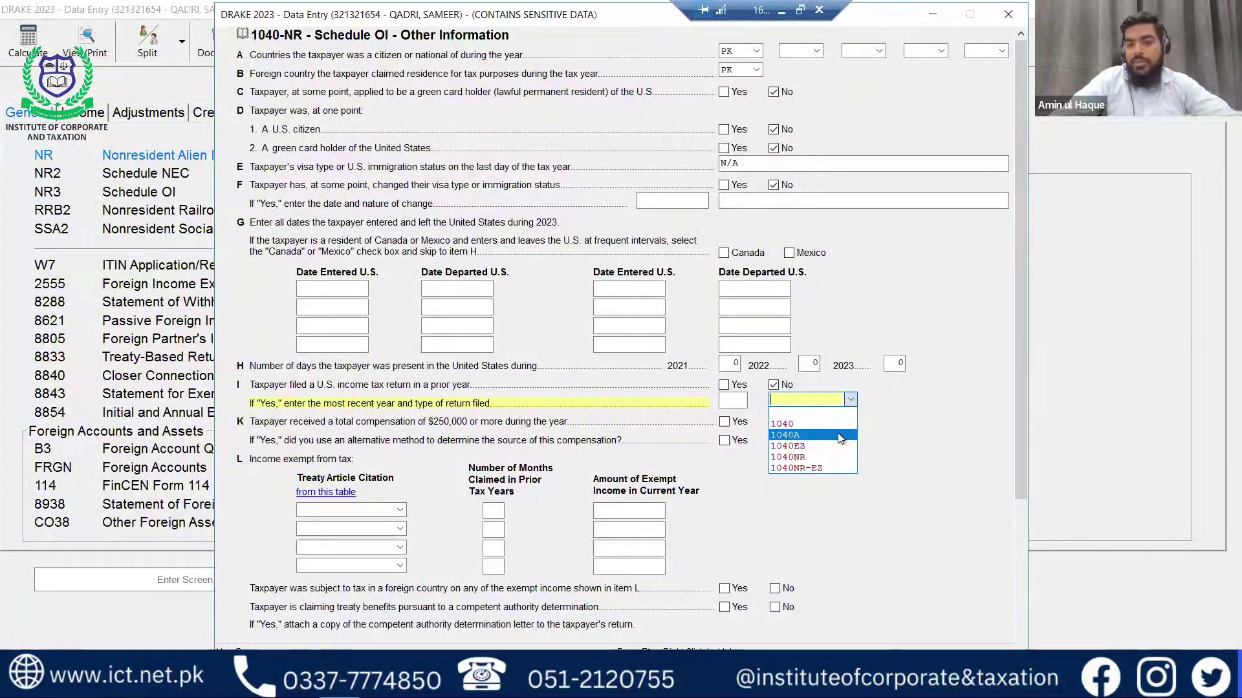
left_click(849, 402)
key("Tab")
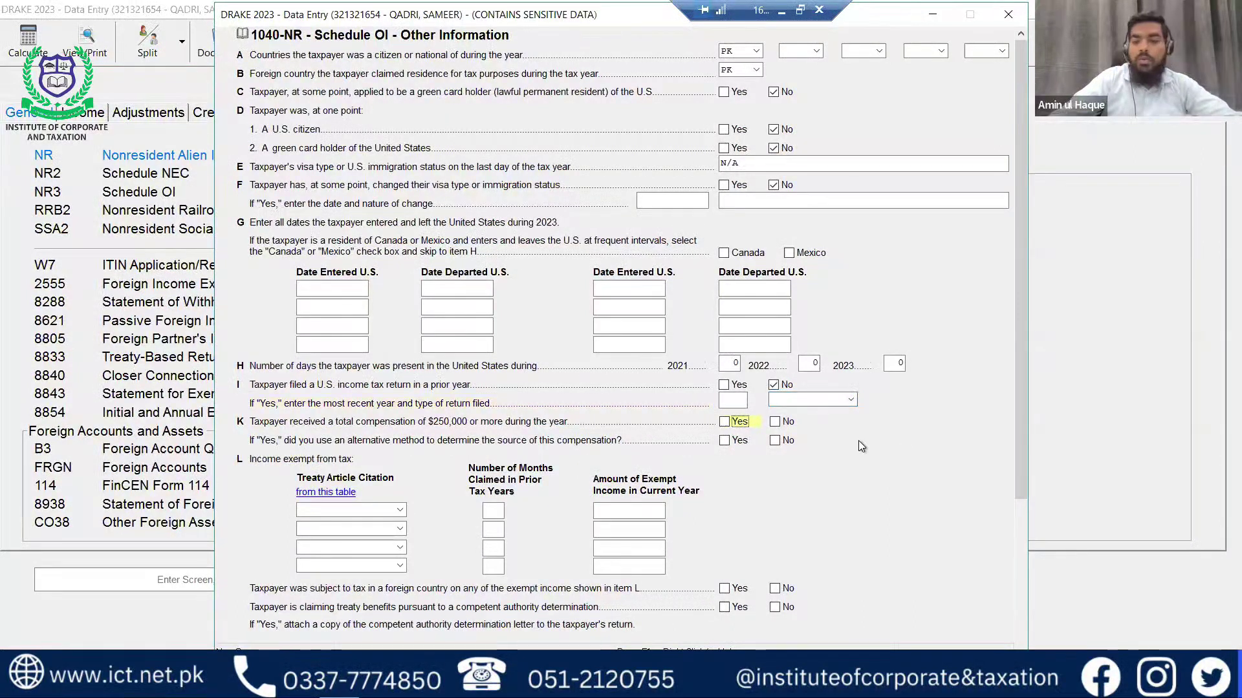
left_click(774, 422)
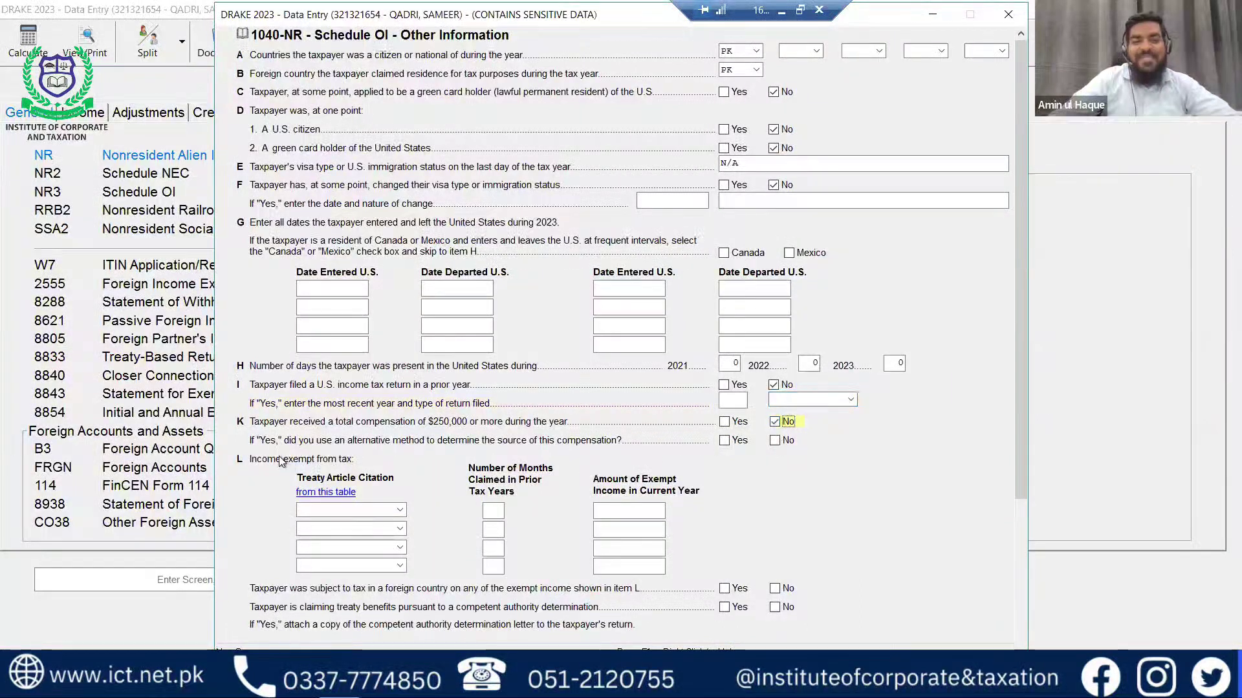
left_click(776, 441)
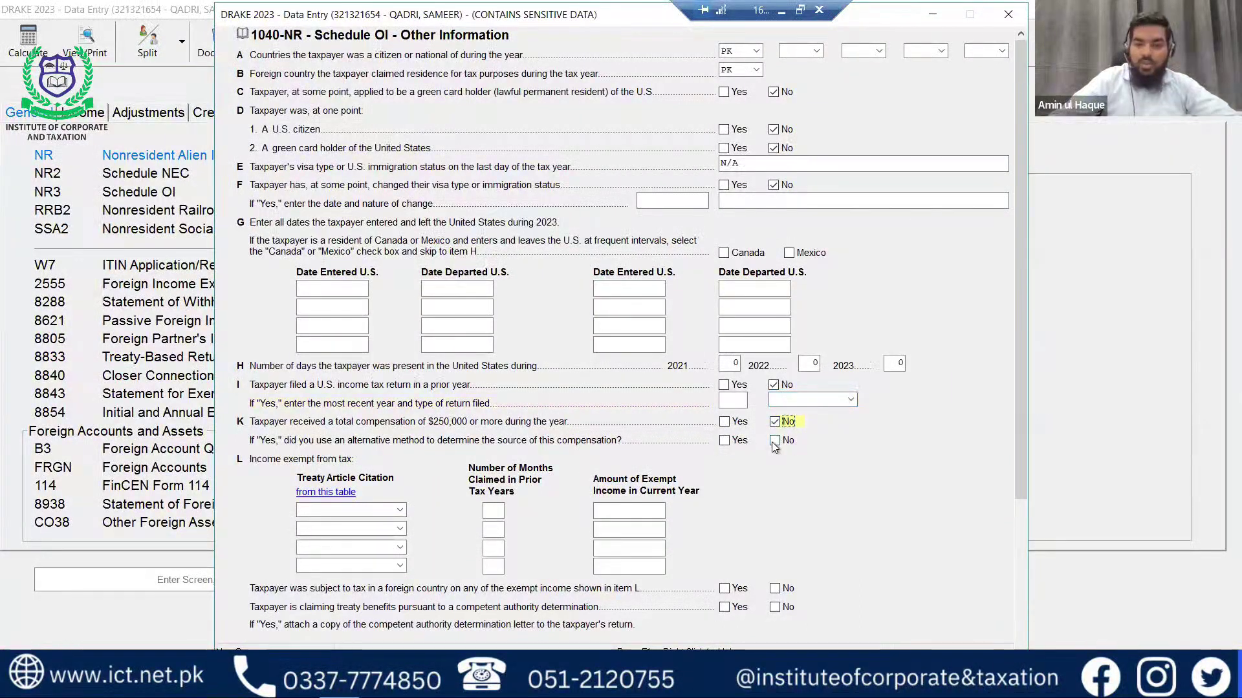
Answer No to claiming treaty benefits on Schedule OI and save the screen.
scroll(775, 447, "down", 1)
scroll(775, 448, "down", 5)
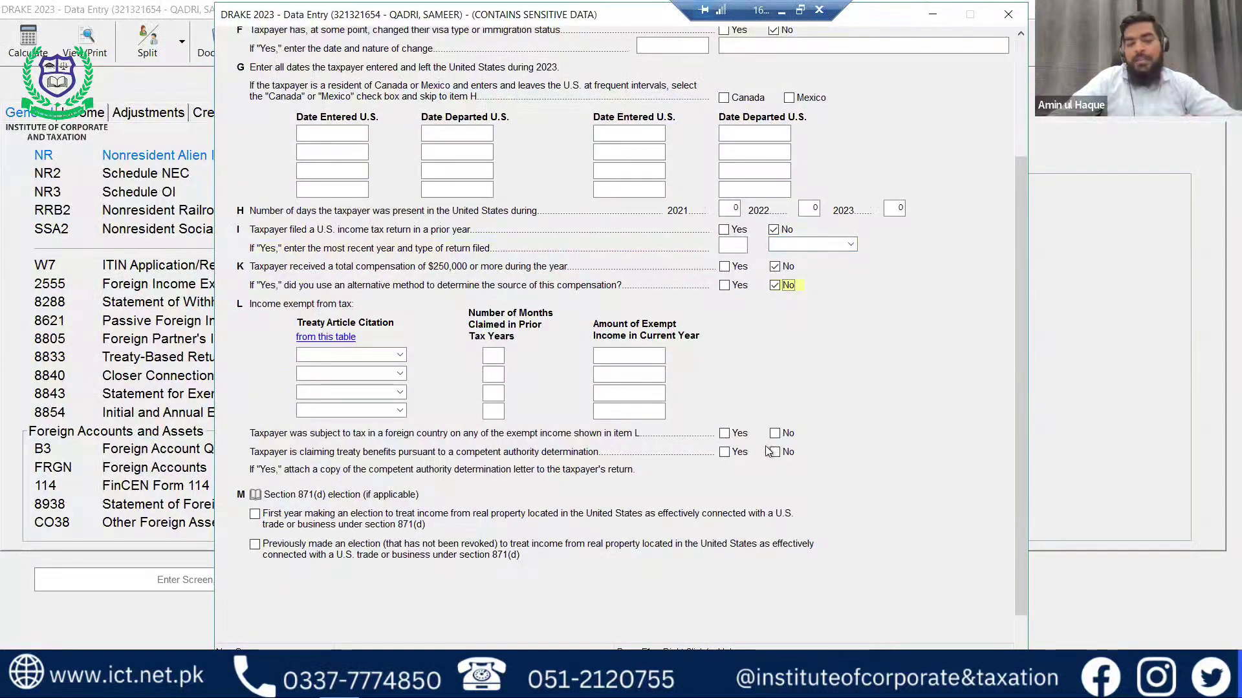
scroll(563, 487, "down", 1)
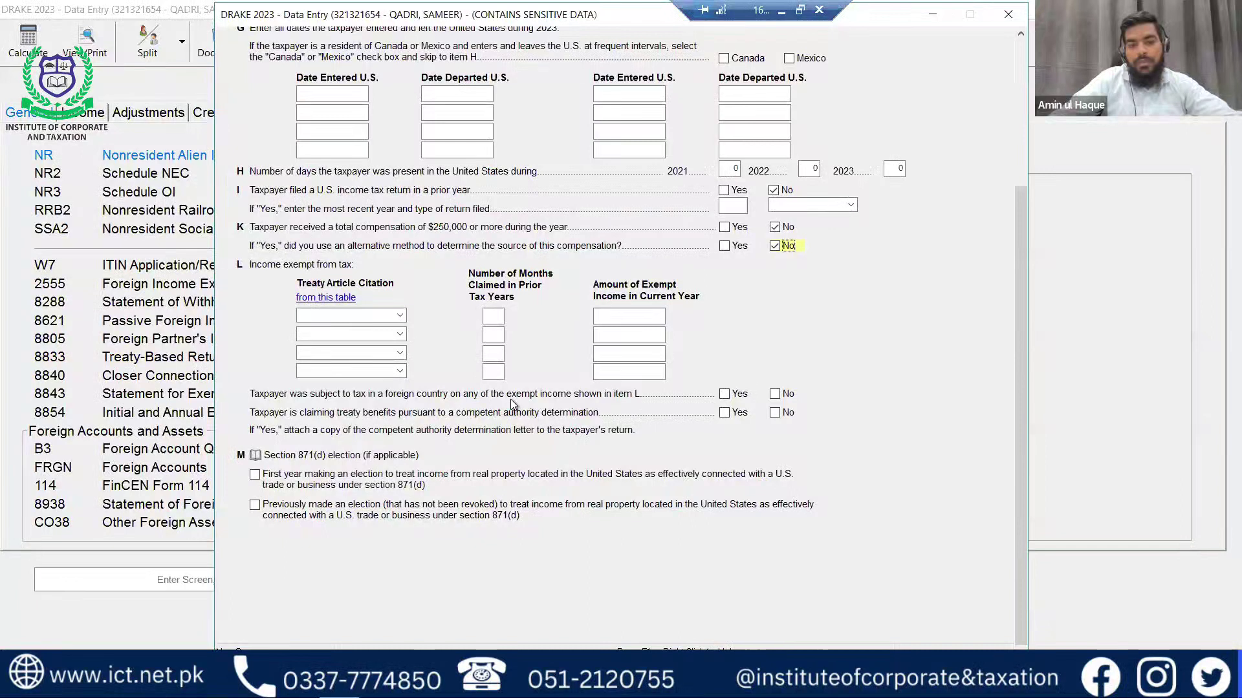
left_click(774, 412)
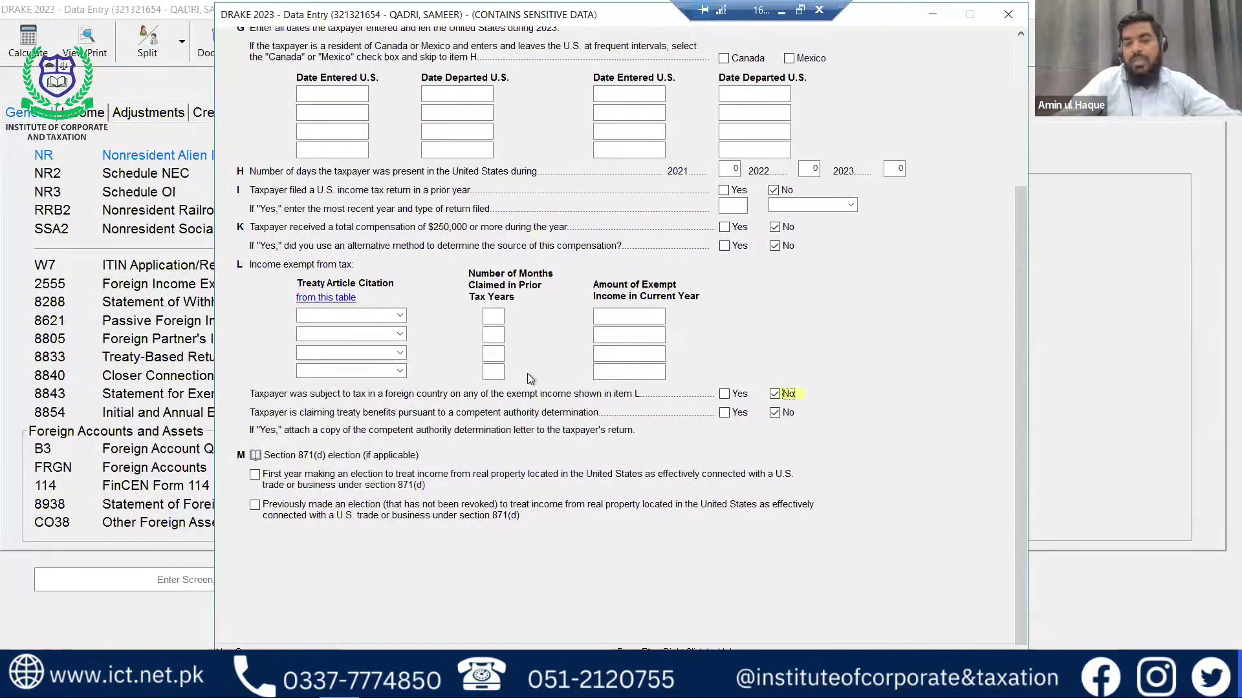
key("Escape")
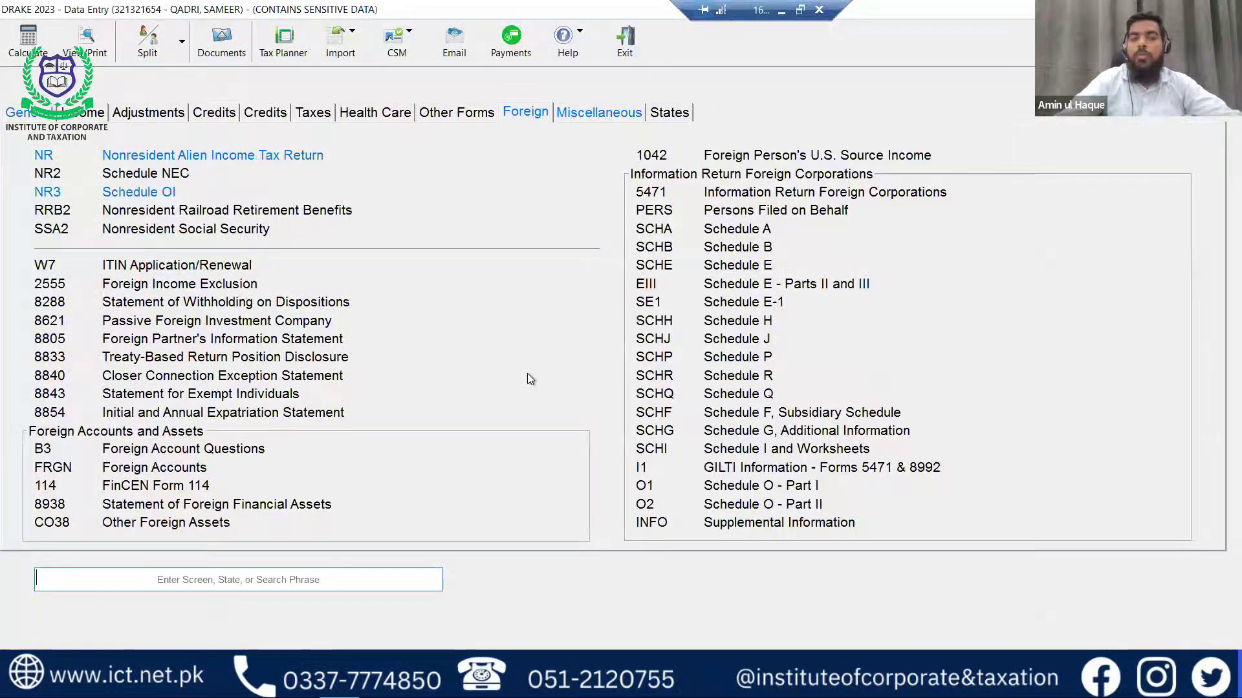
Preview Form 1040-NR pages 1 and 2, confirming income, taxable income and total tax are 0.
key("Escape")
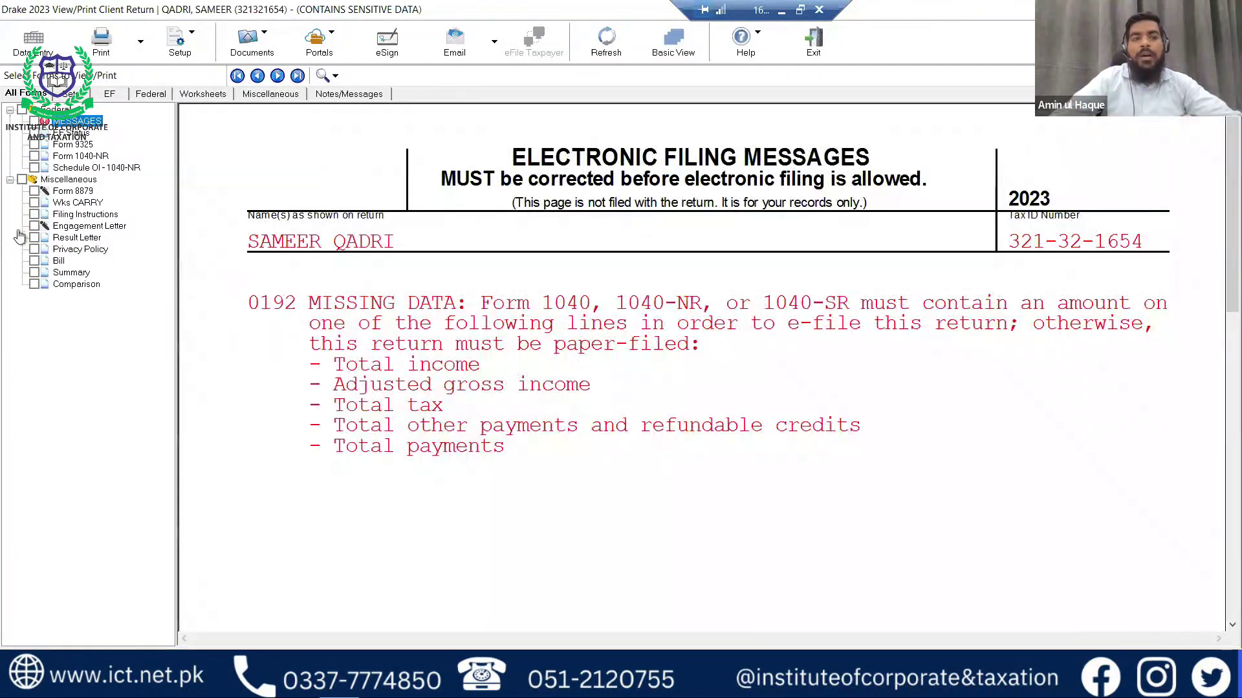
left_click(80, 156)
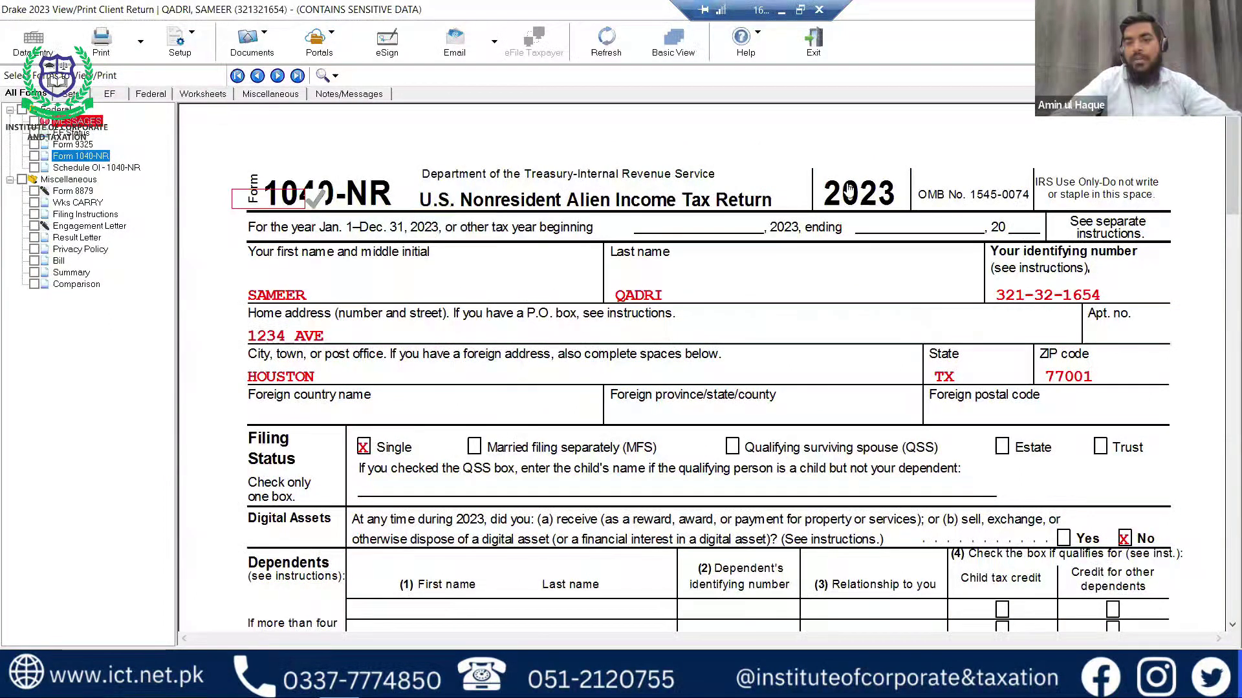
scroll(674, 332, "down", 6)
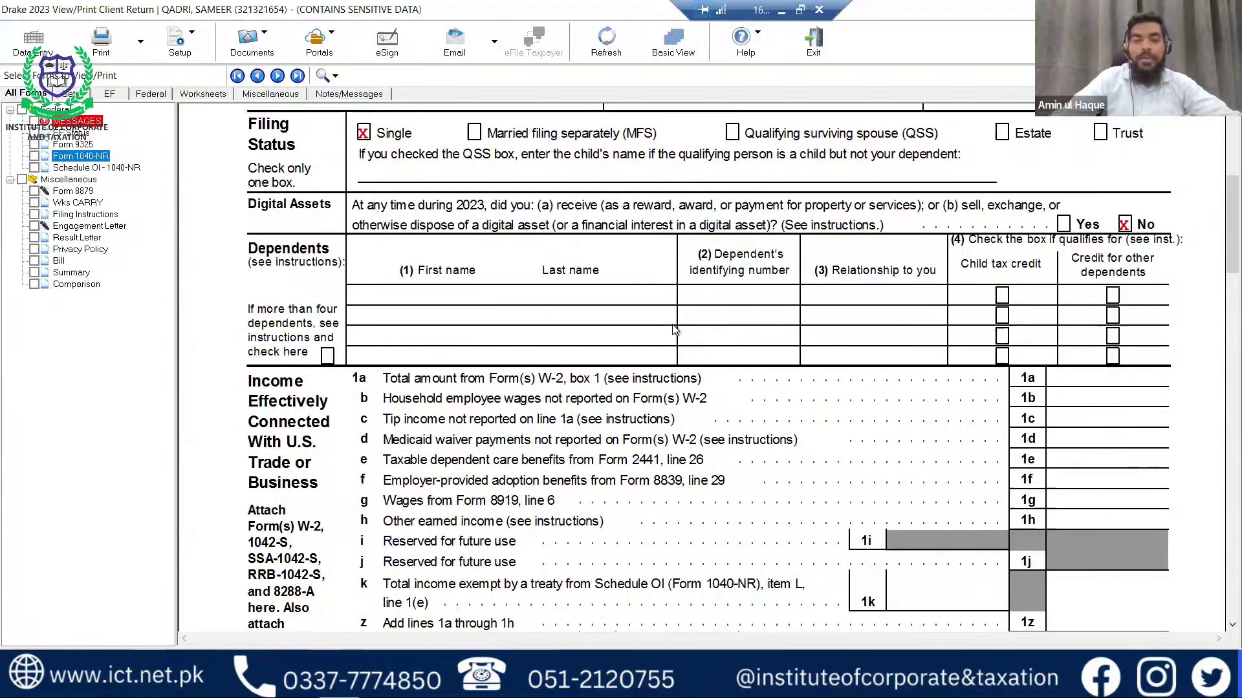
scroll(673, 329, "down", 4)
scroll(674, 331, "down", 1)
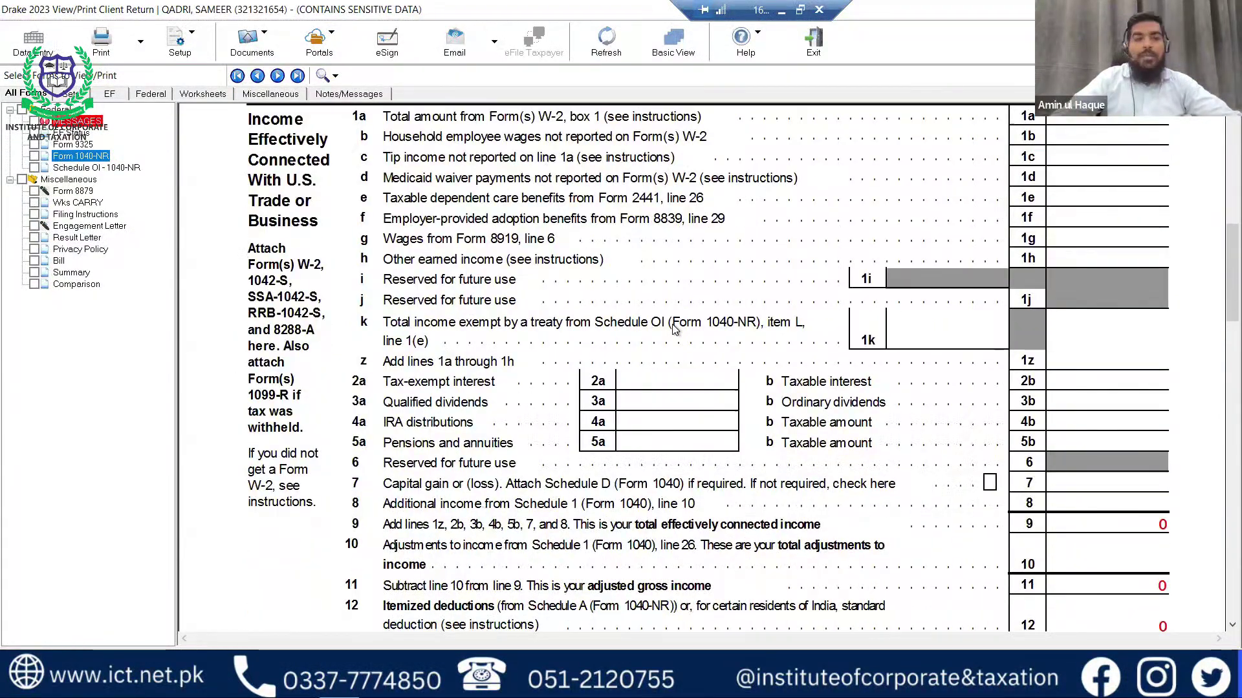
scroll(674, 330, "up", 1)
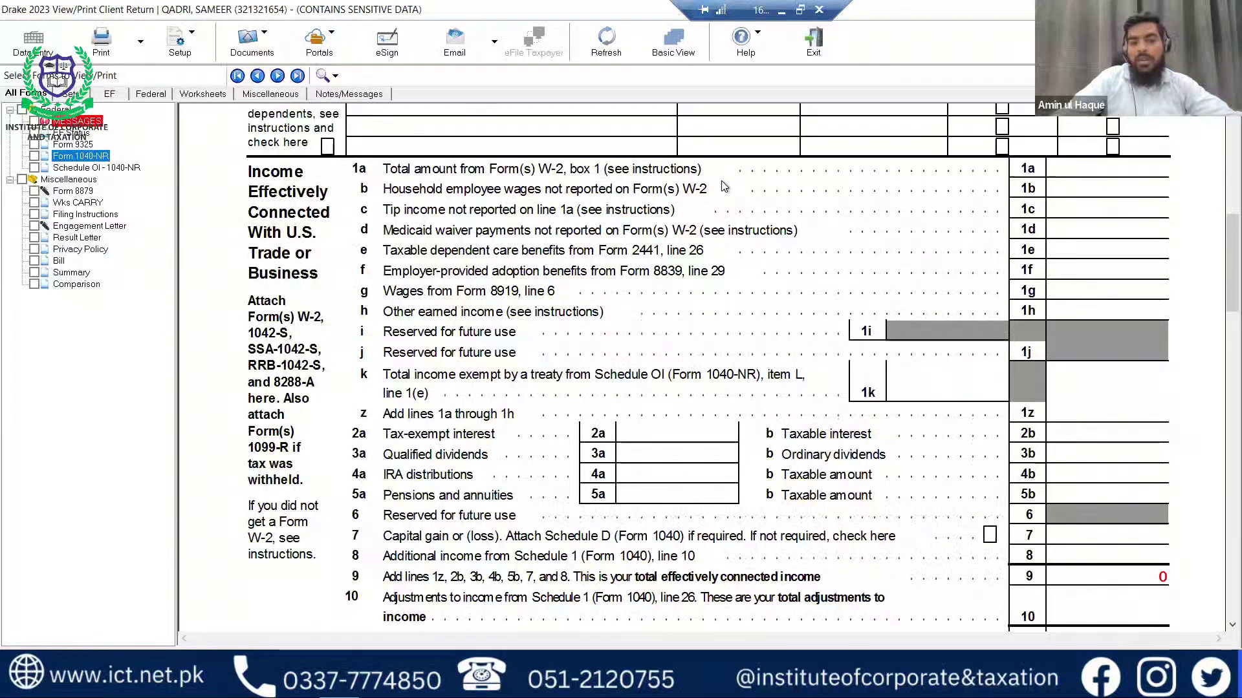
scroll(707, 298, "down", 5)
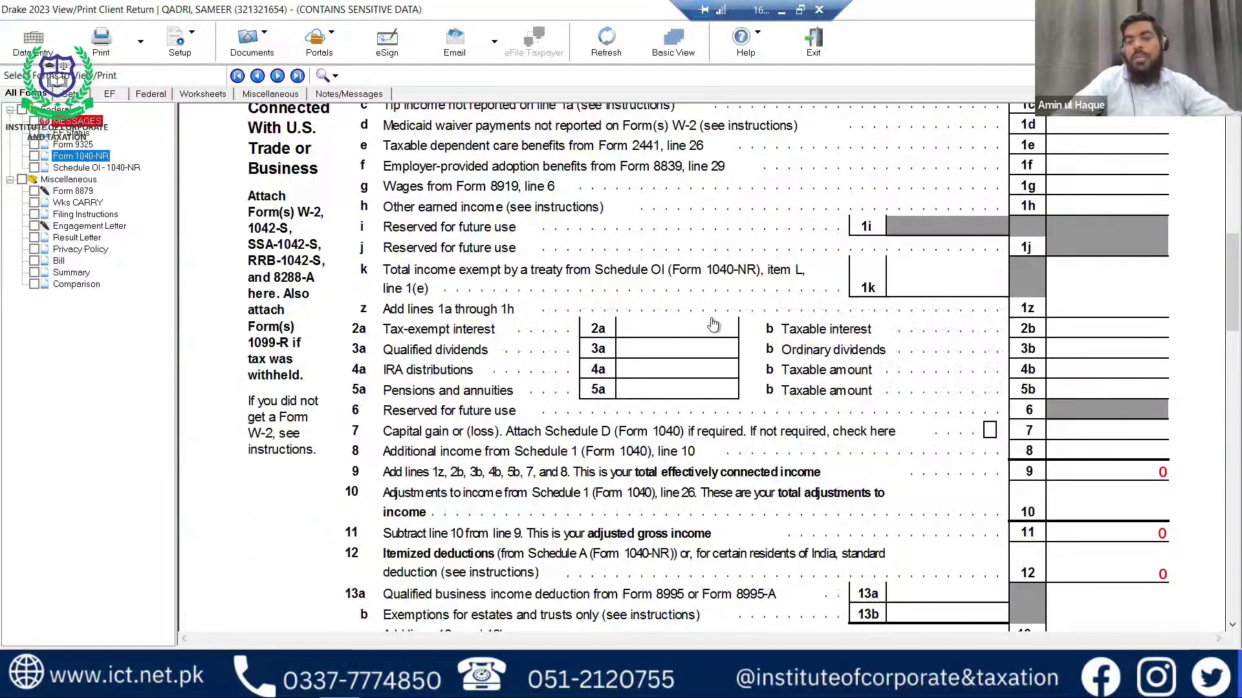
scroll(713, 322, "down", 3)
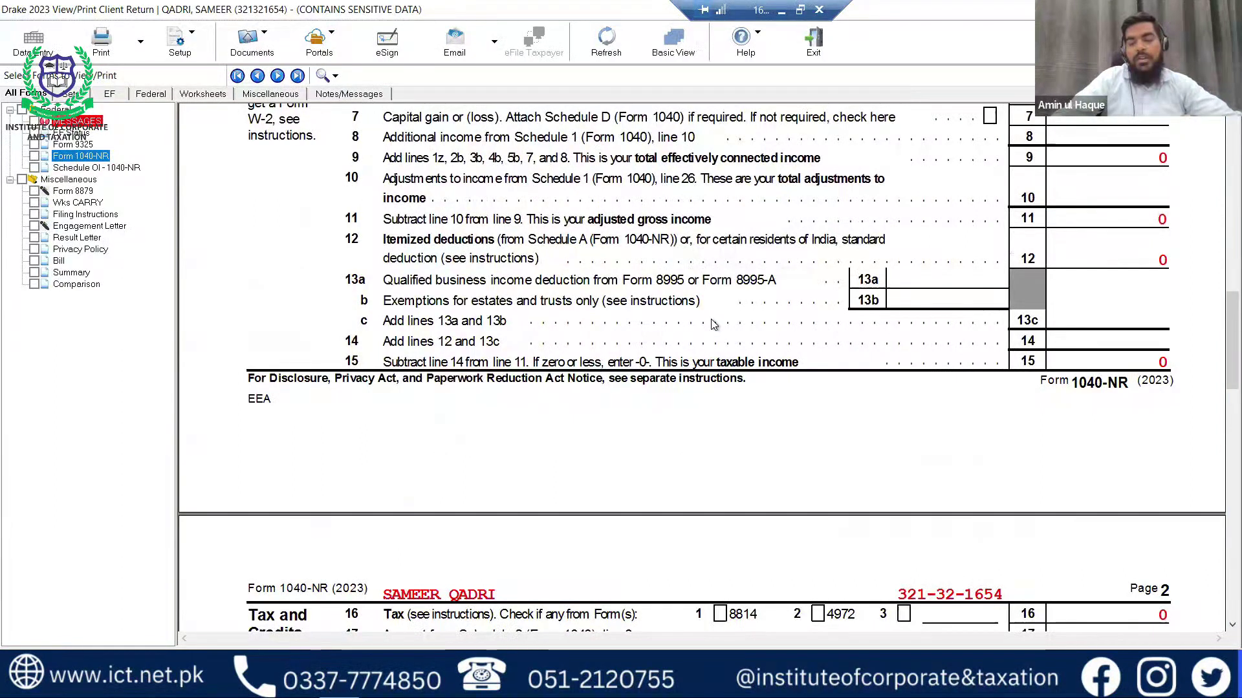
scroll(714, 323, "down", 5)
scroll(713, 324, "down", 3)
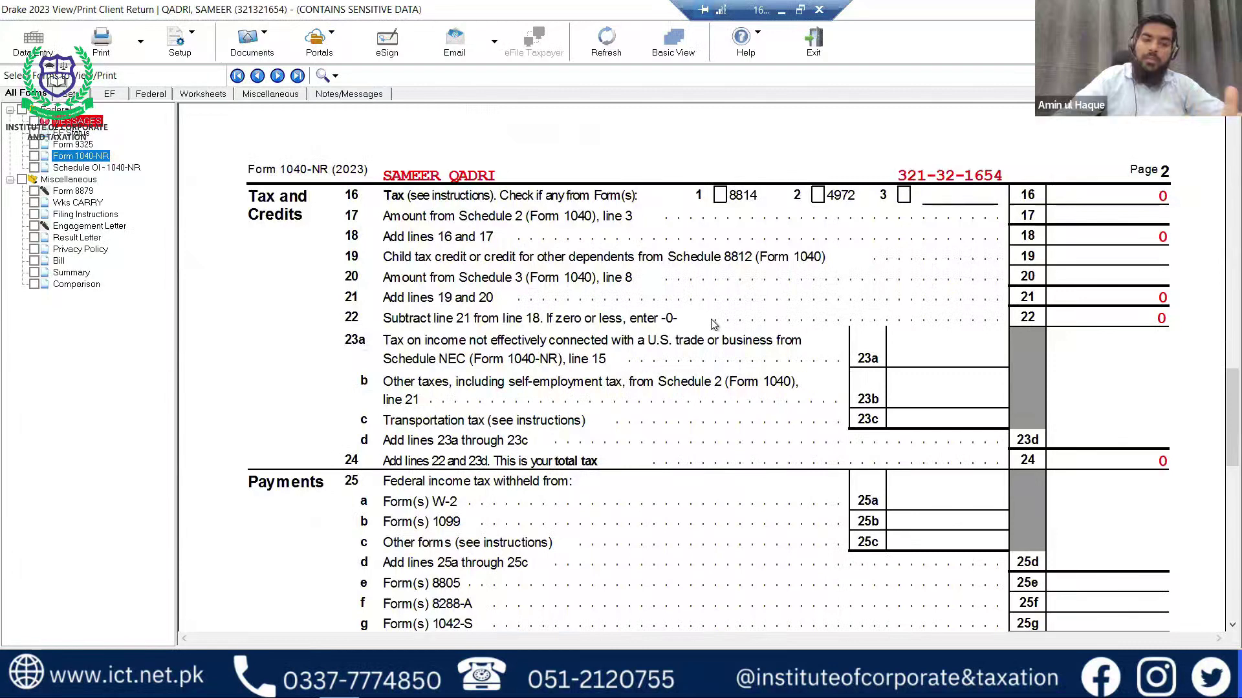
scroll(718, 320, "down", 5)
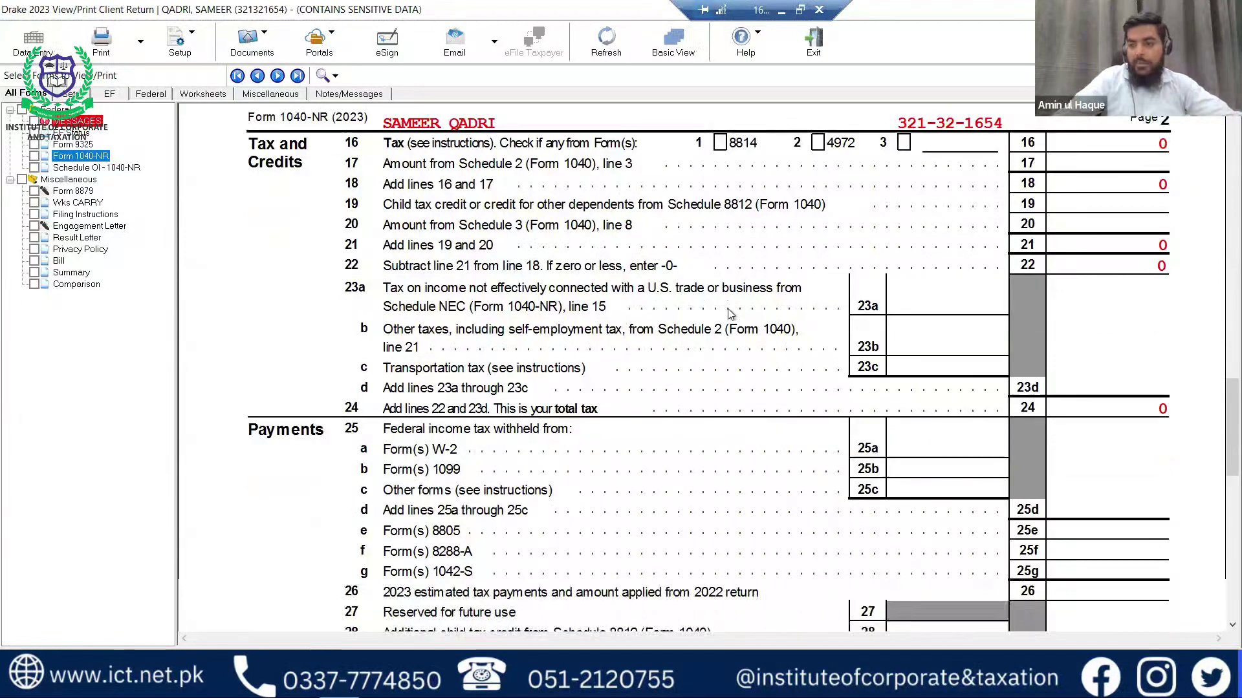
scroll(730, 314, "up", 10)
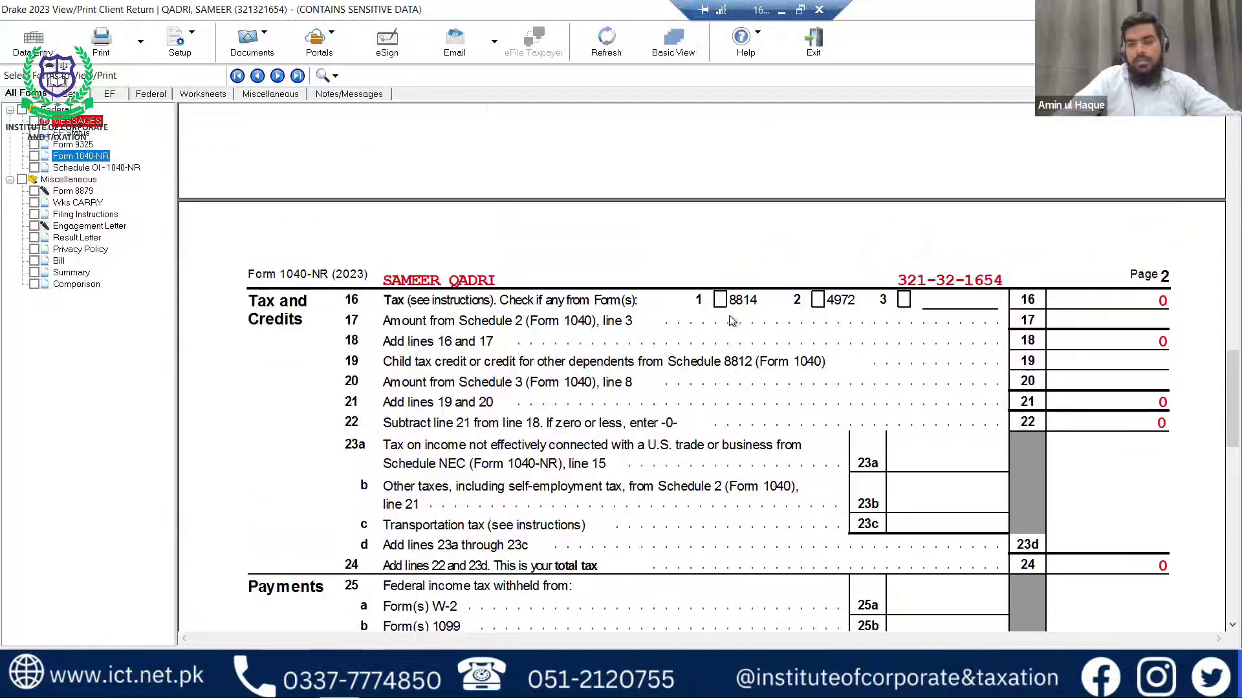
scroll(730, 320, "up", 9)
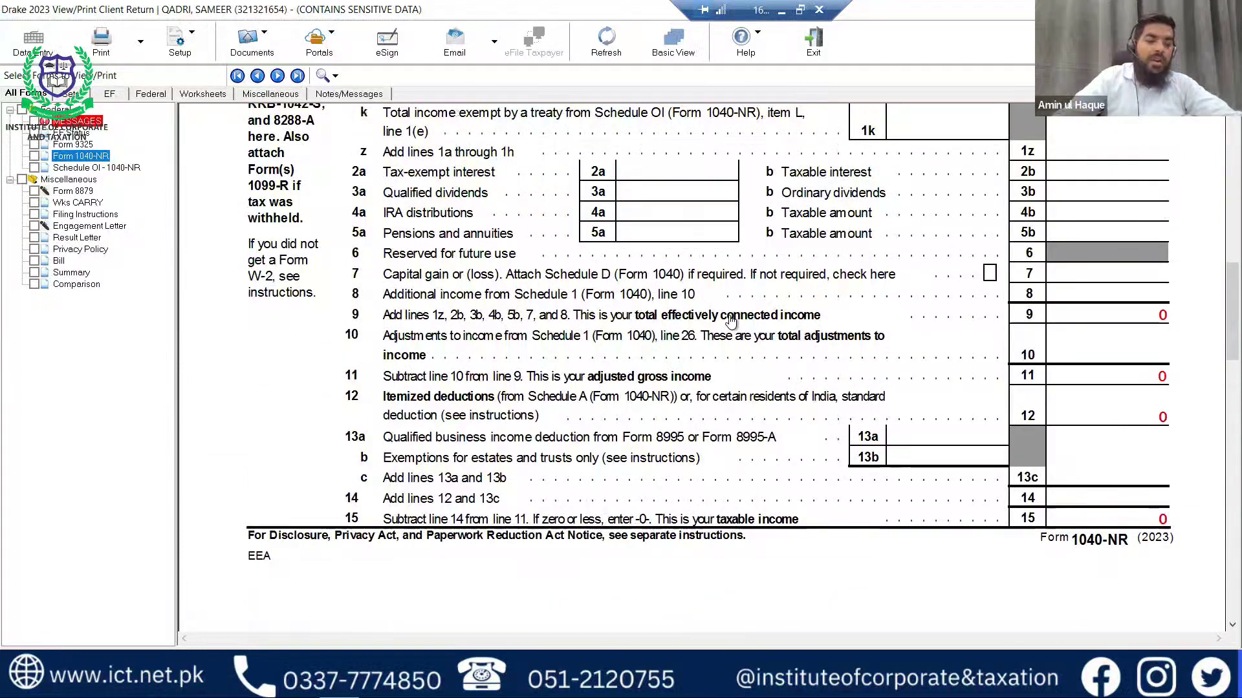
scroll(730, 320, "up", 2)
Exit the 1040-NR preview to data entry and scroll through the Schedule OI entries.
key("Escape")
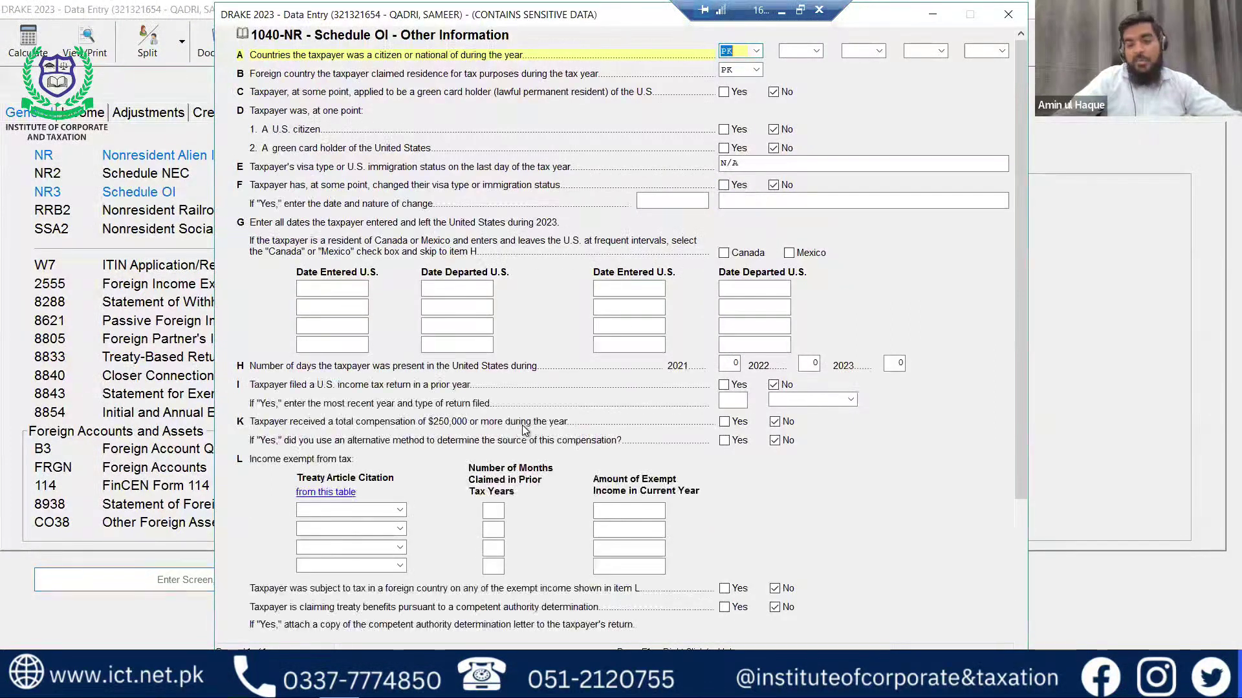
scroll(524, 431, "down", 3)
scroll(524, 431, "down", 1)
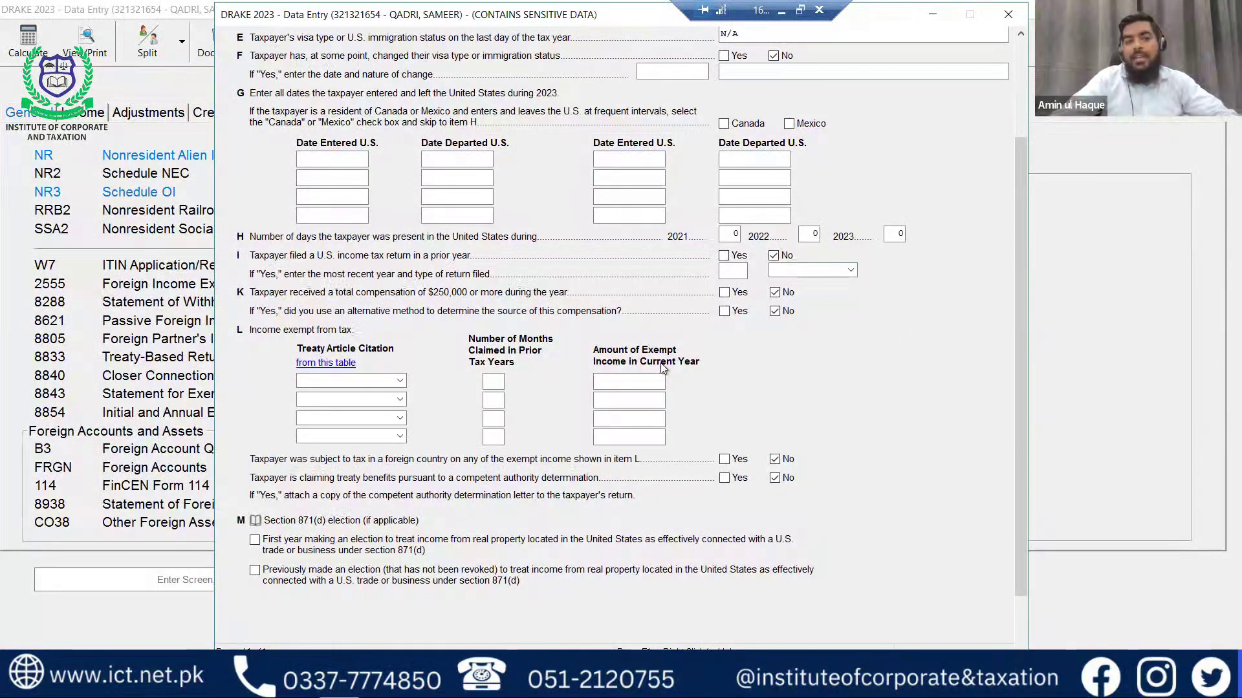
Create a Schedule C for the taxpayer (T) with ECOMMERCE as the business profession on line A.
key("Escape")
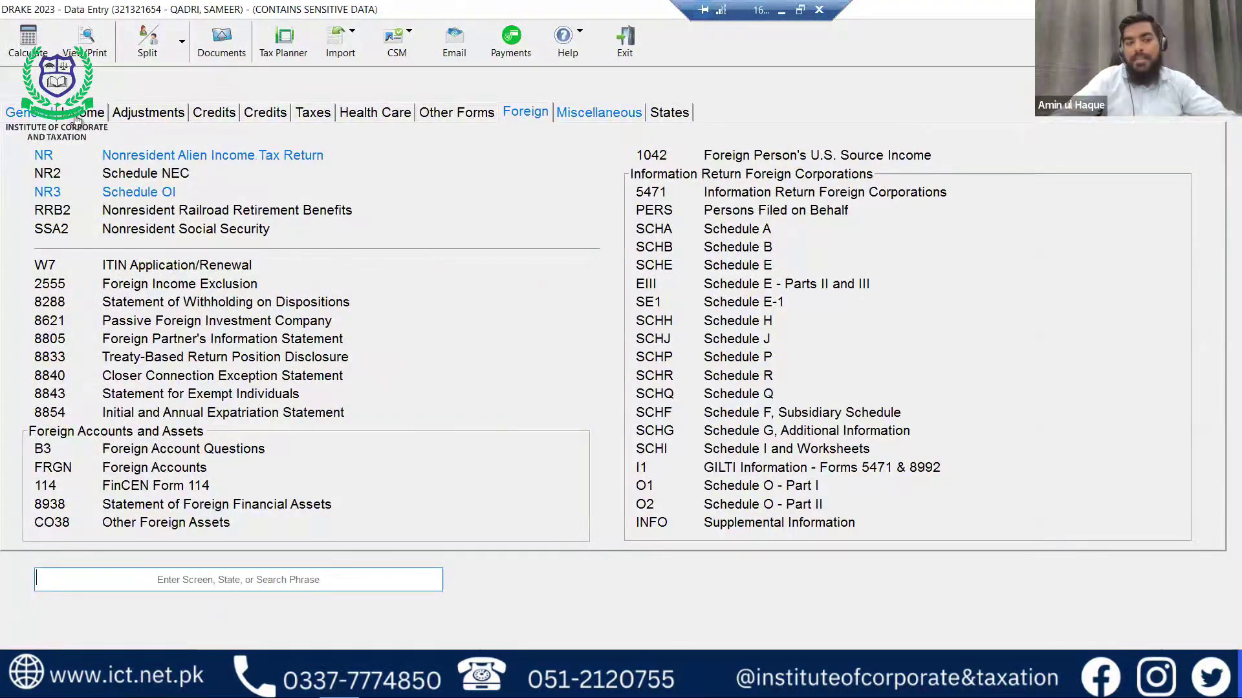
left_click(76, 116)
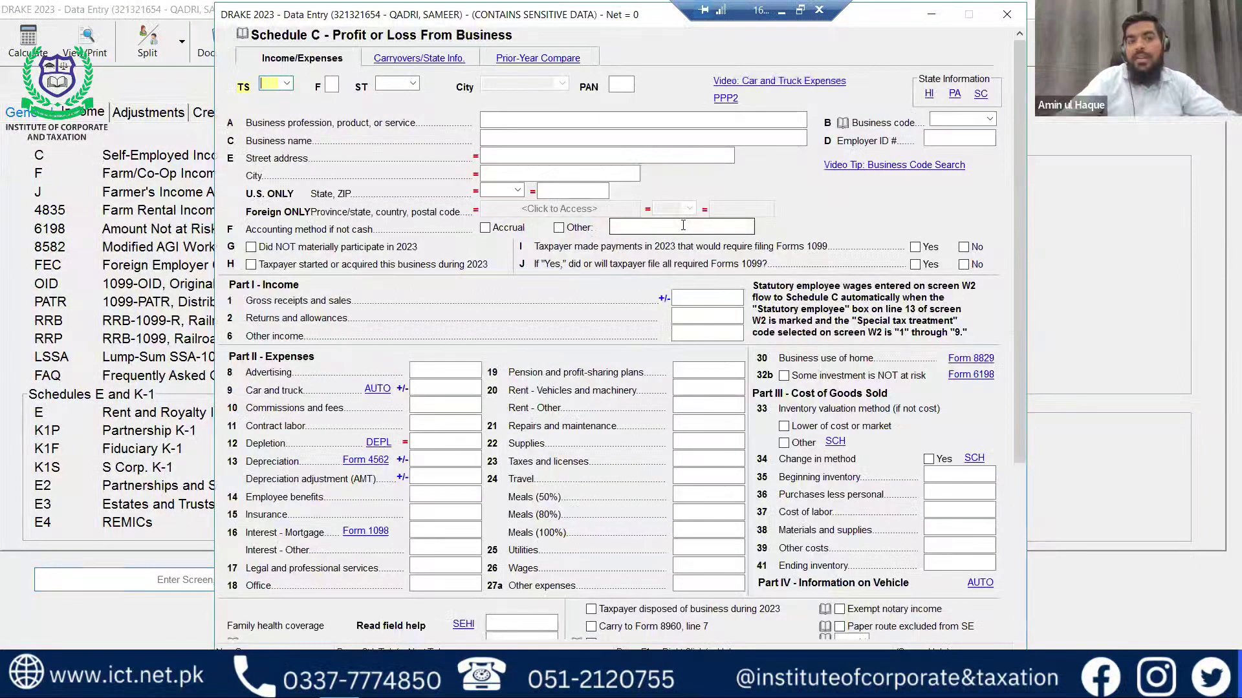
type("T")
key("Tab")
key("Tab")
key("Tab")
key("Tab")
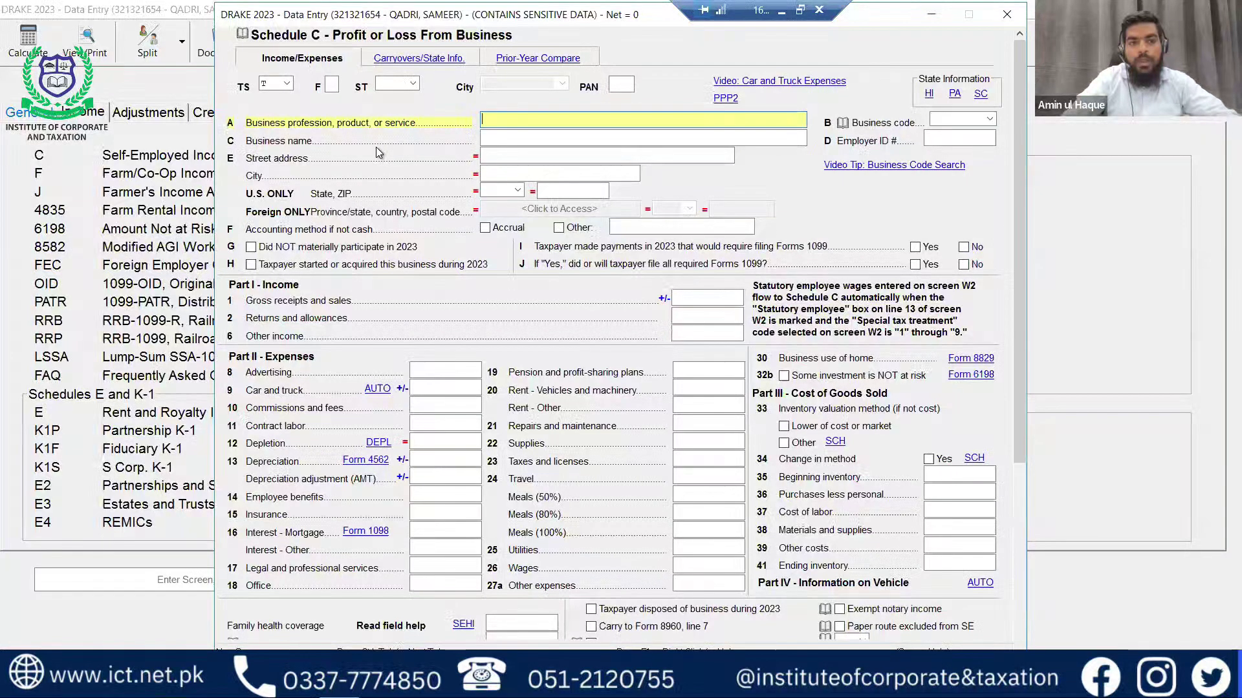
type("c")
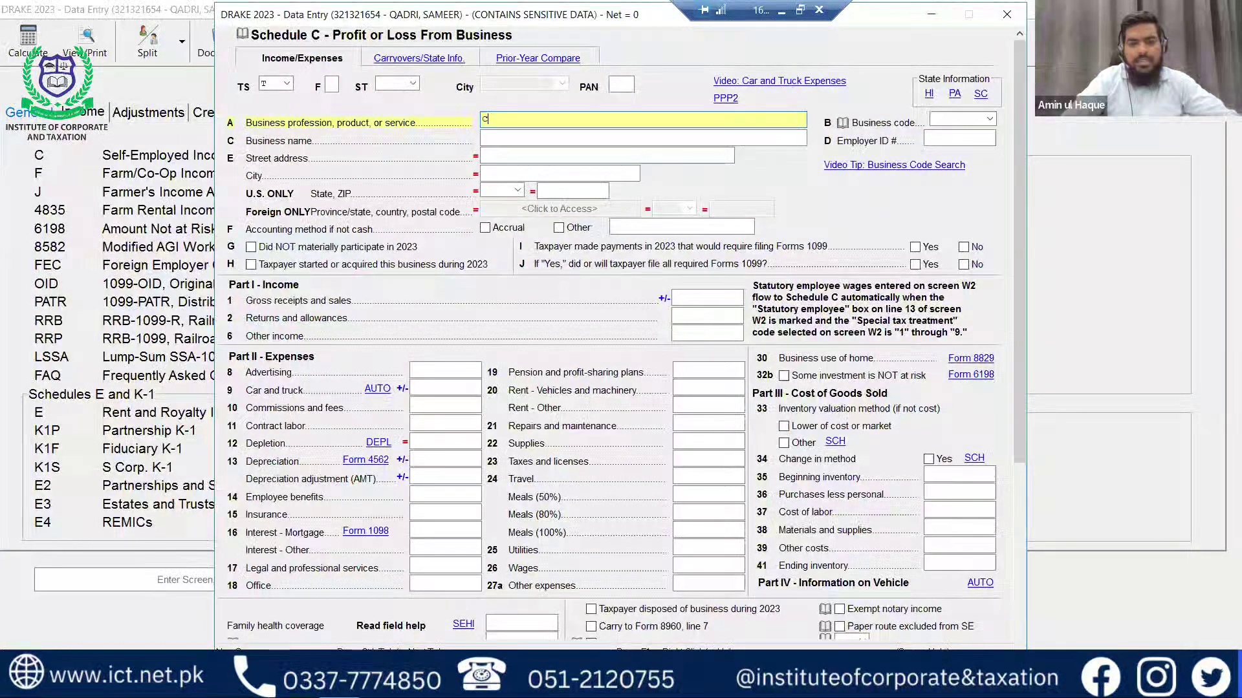
type("COMMERCE")
key("Tab")
key("Tab")
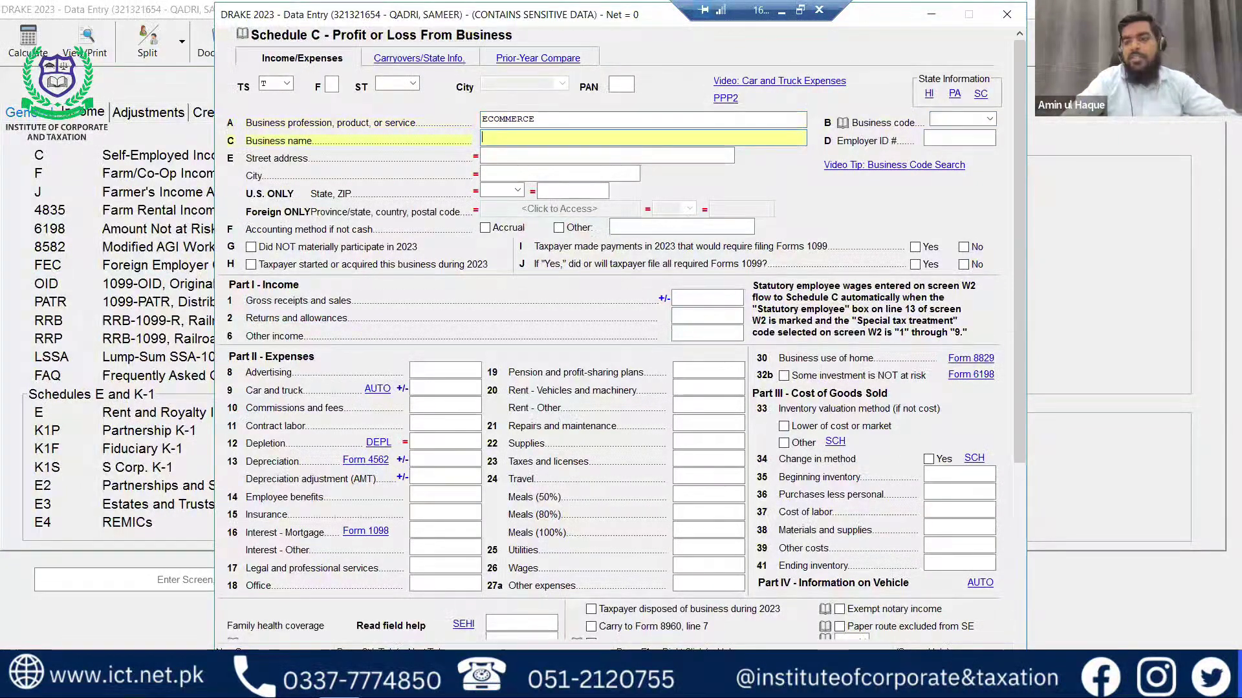
key("shift+Tab")
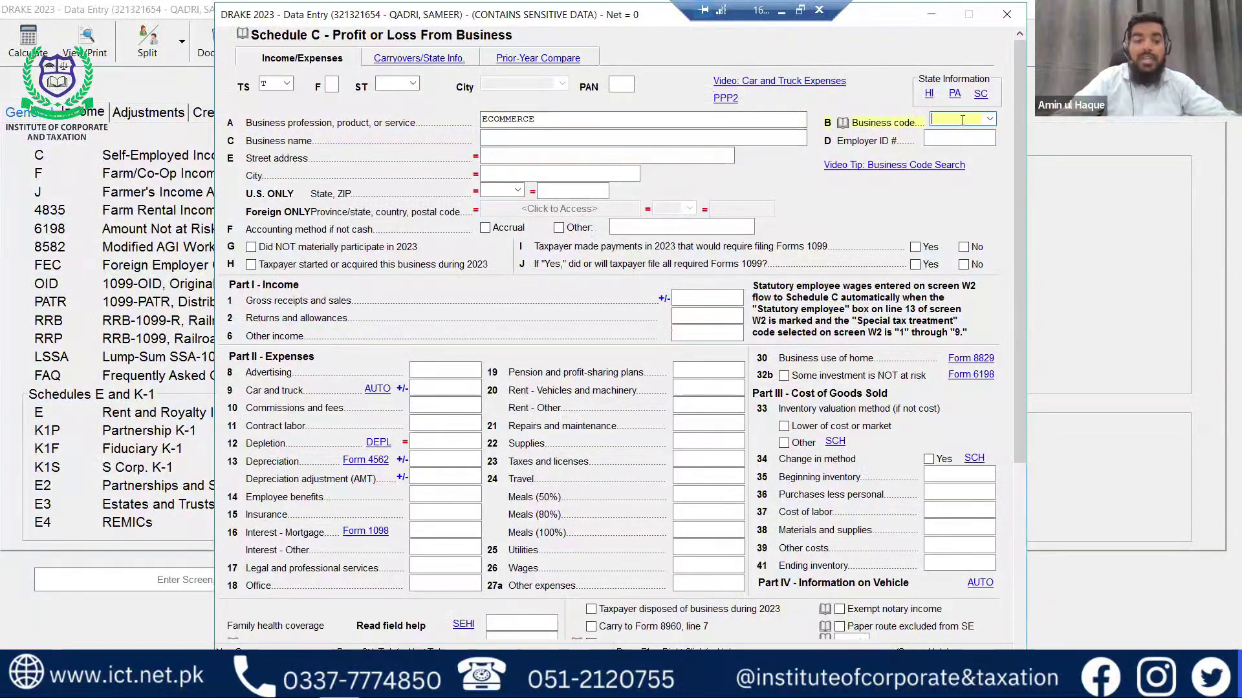
Search business codes for 'retail' and pick 459990, all other miscellaneous retailers.
right_click(961, 120)
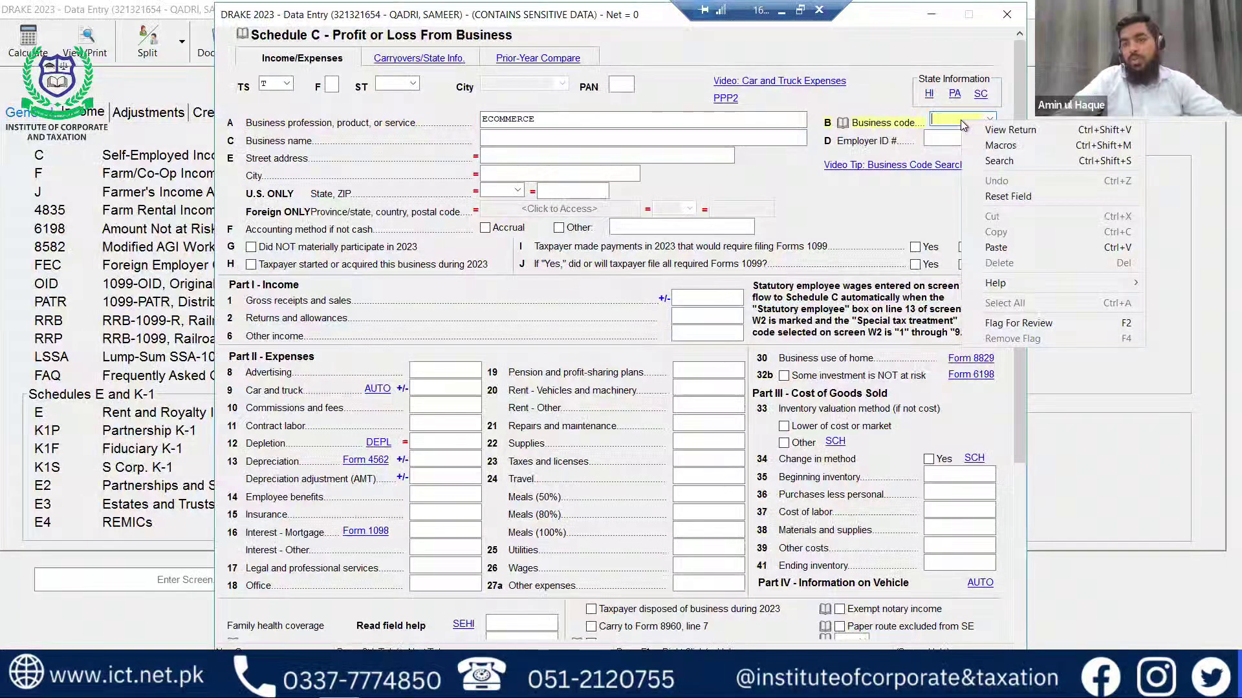
left_click(1007, 161)
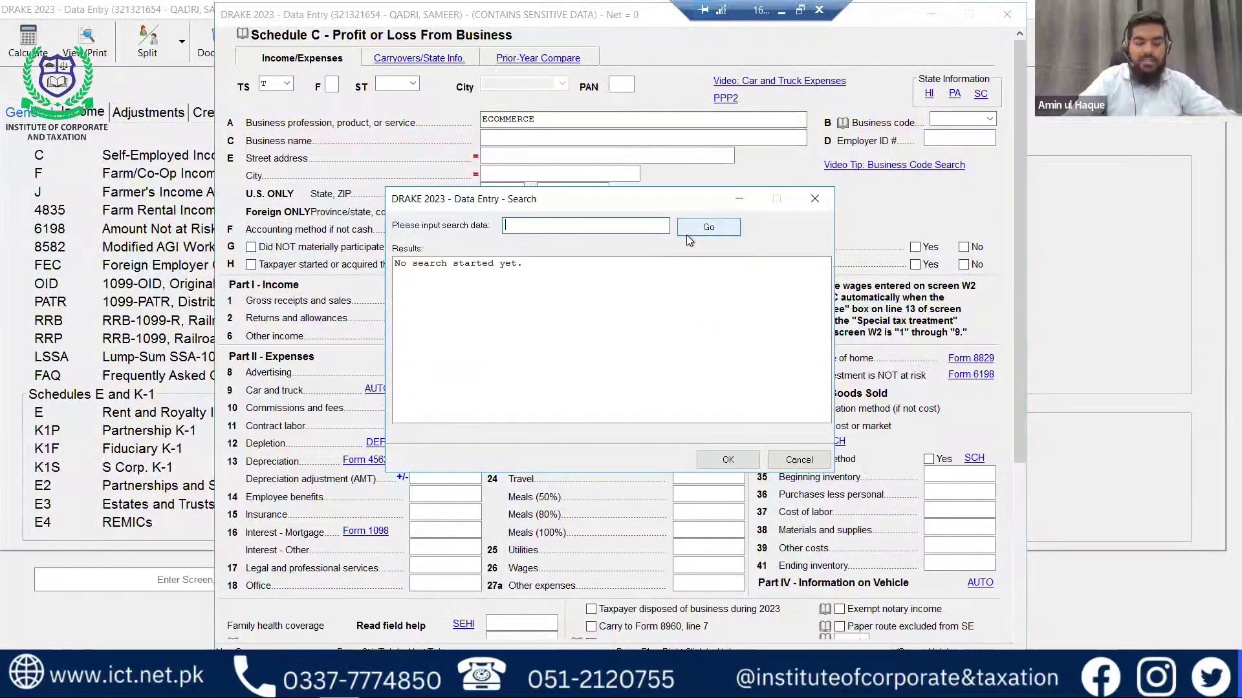
type("retail")
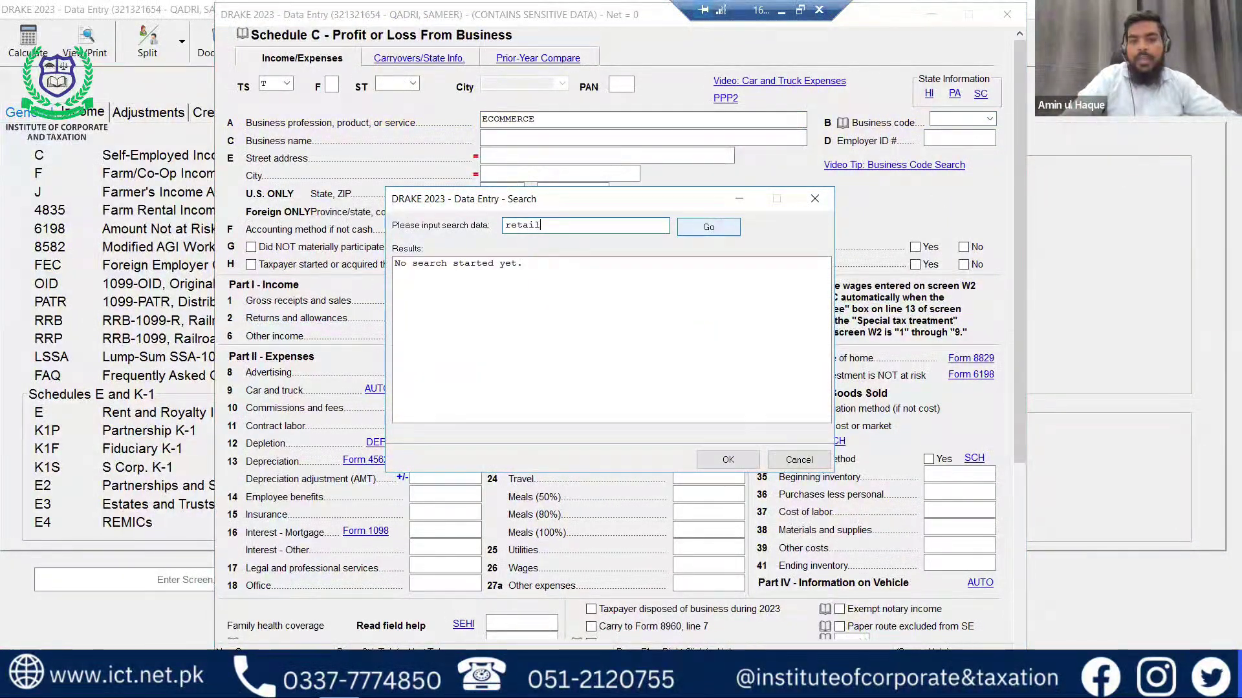
left_click(686, 234)
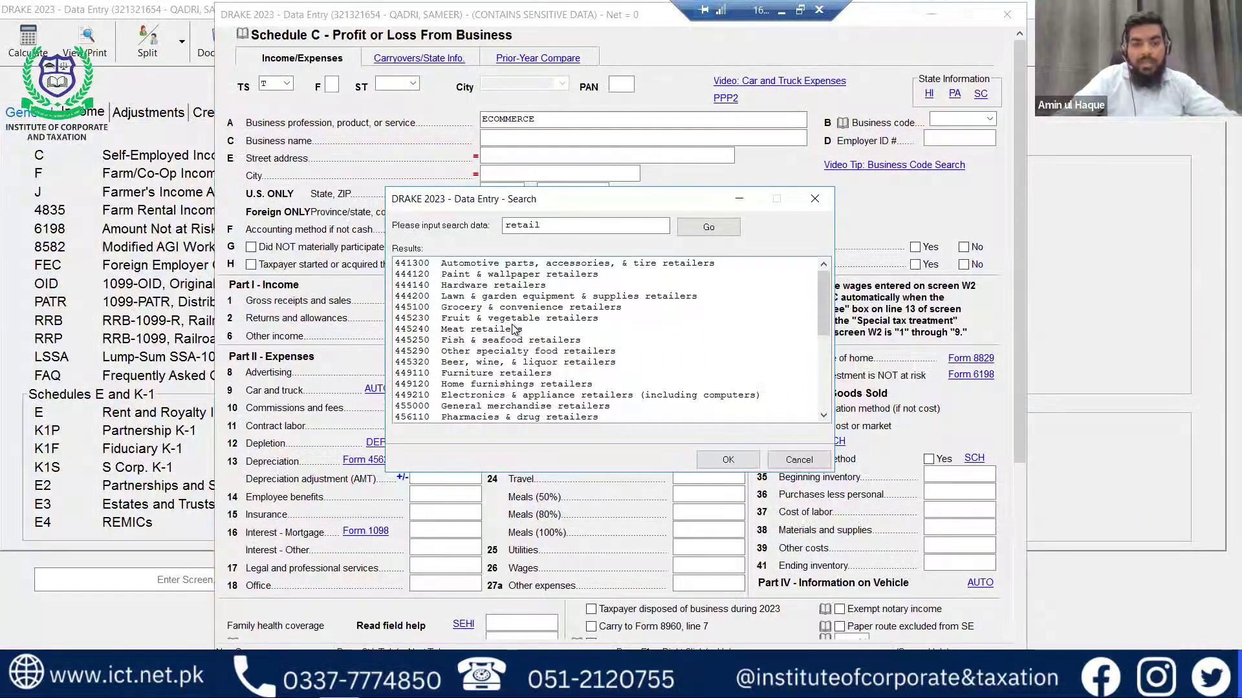
scroll(514, 330, "down", 1)
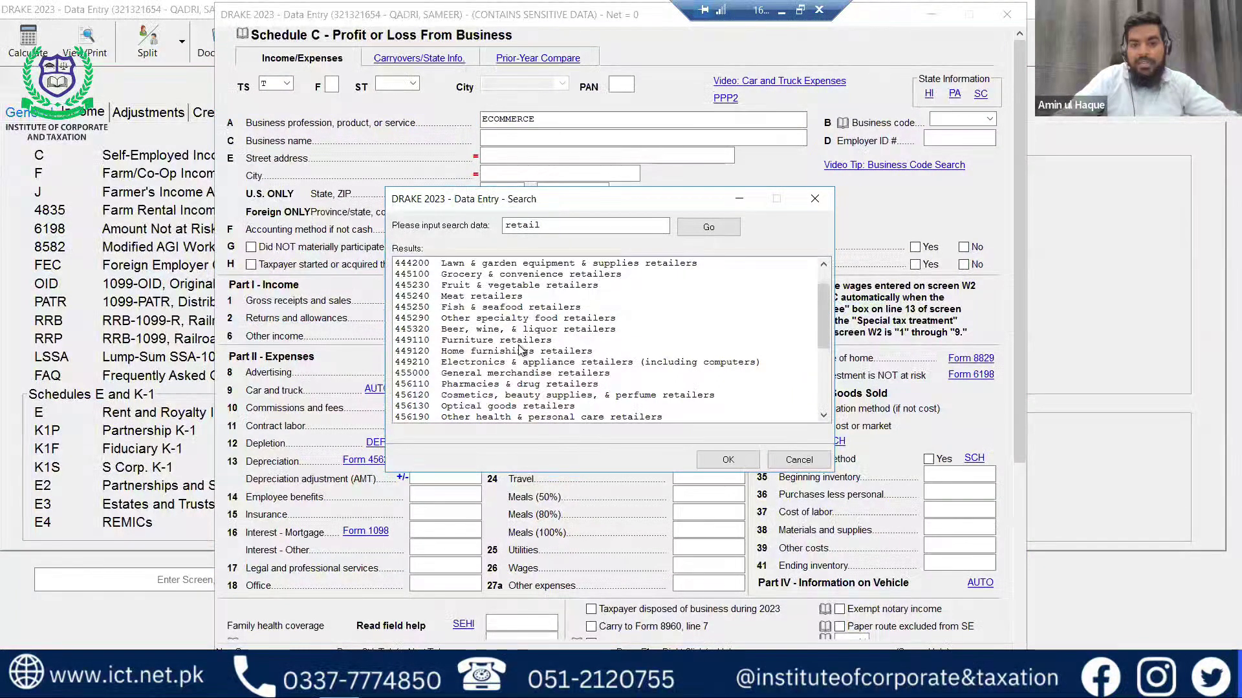
scroll(523, 351, "down", 4)
scroll(525, 364, "down", 1)
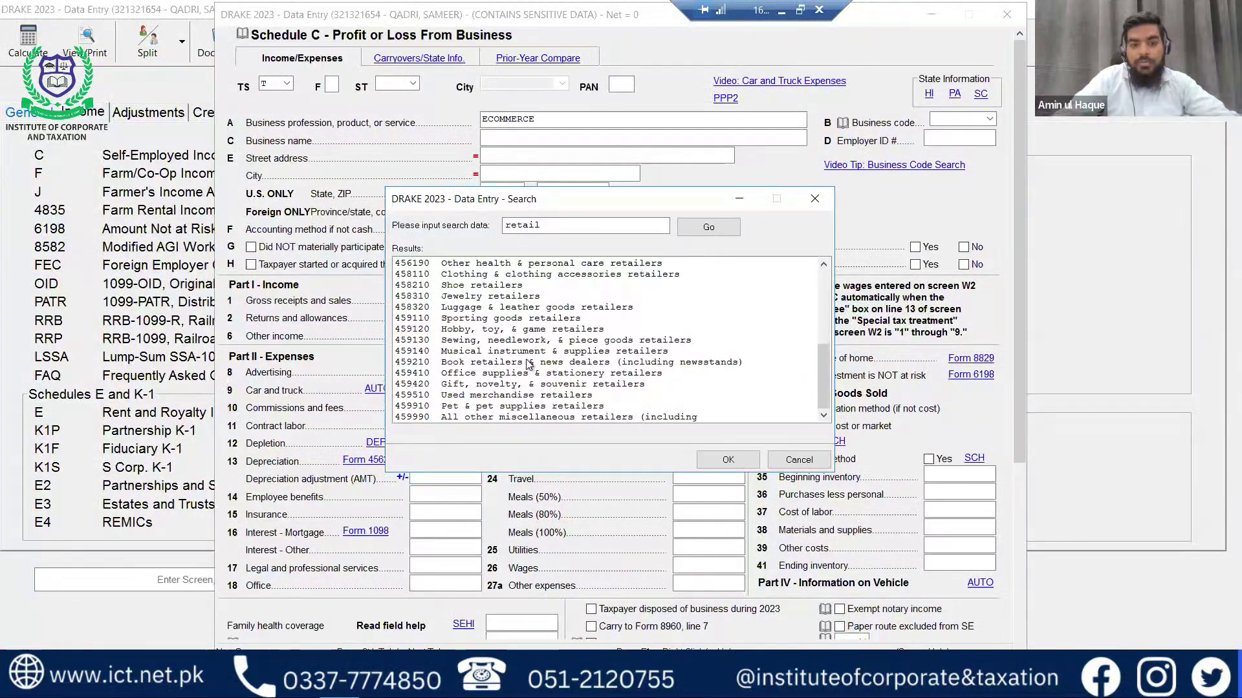
double_click(488, 416)
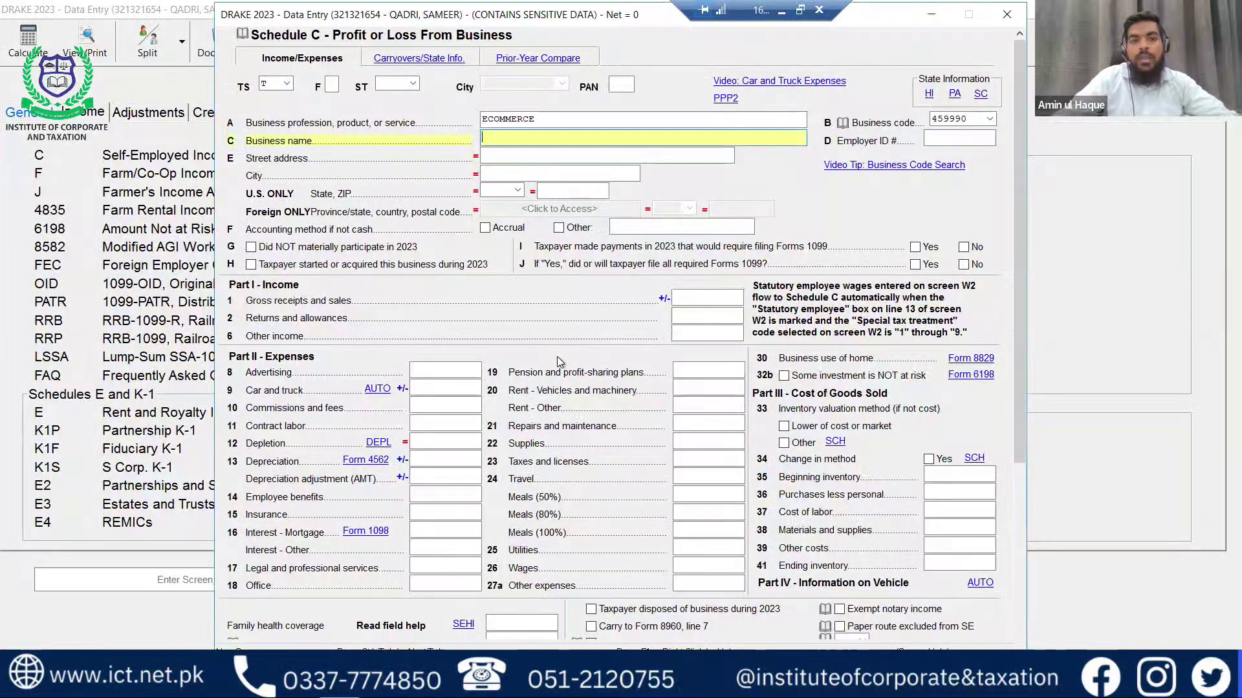
Enter the business name XYZ LLC and its employer ID.
type("X")
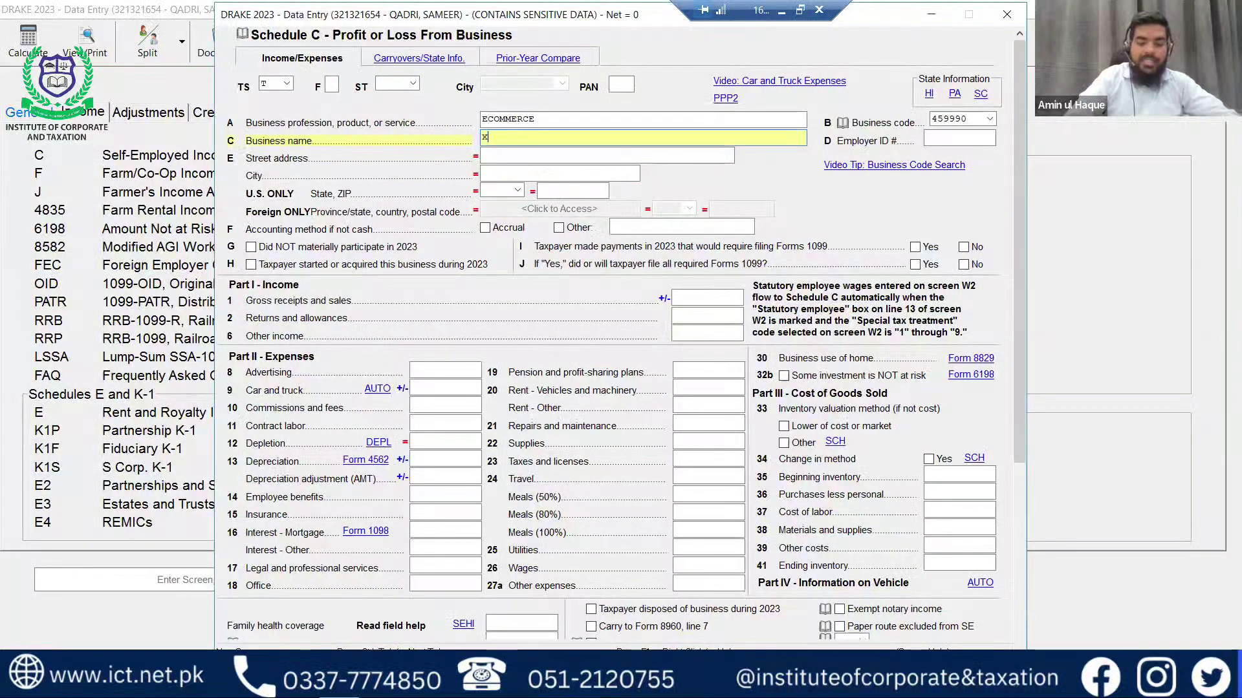
type("YZ ")
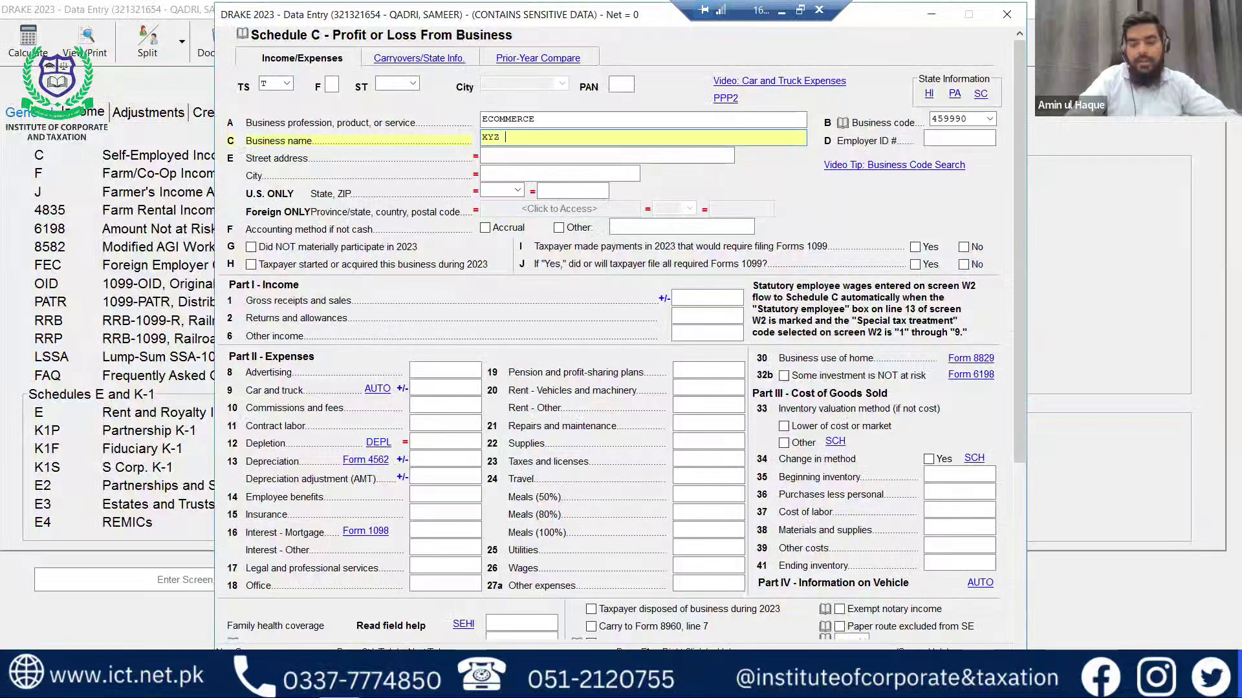
type("LLC")
key("Tab")
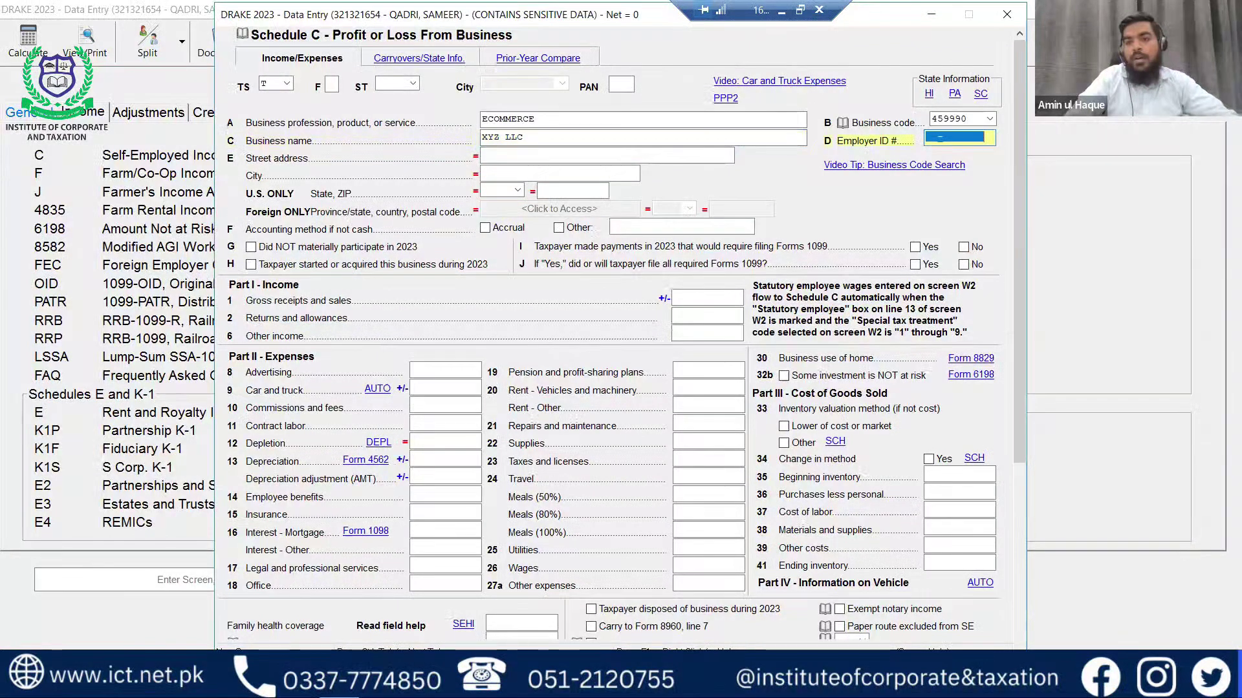
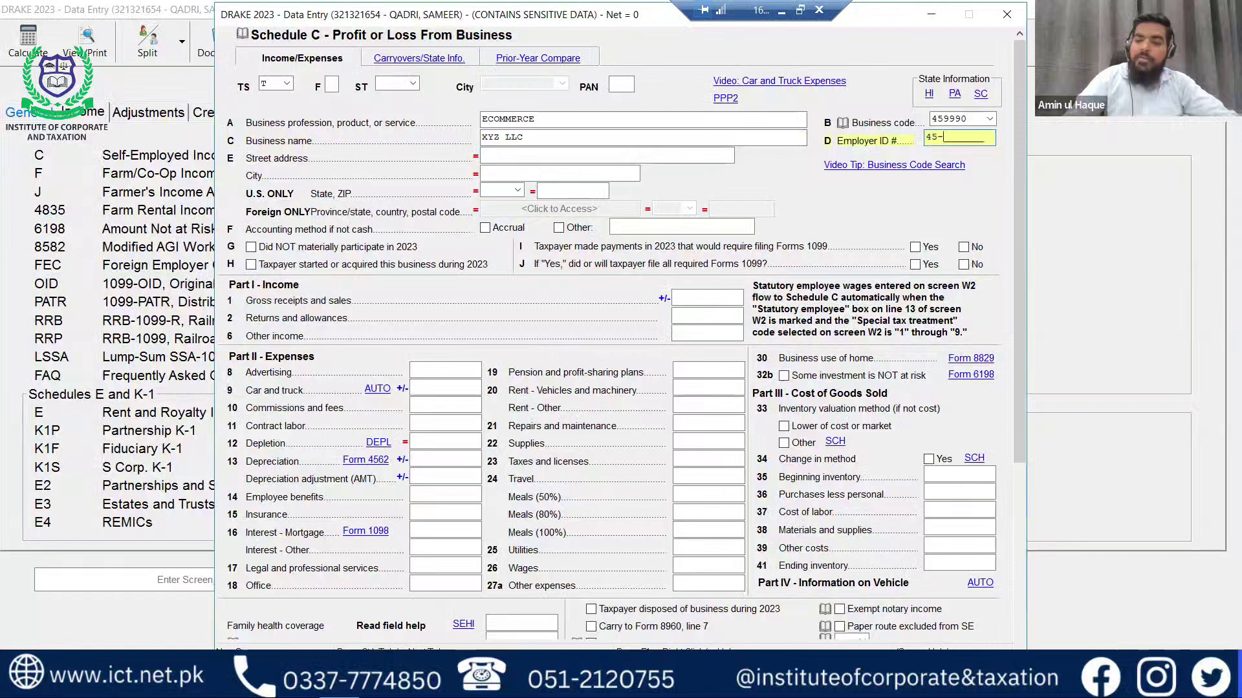
key("Tab")
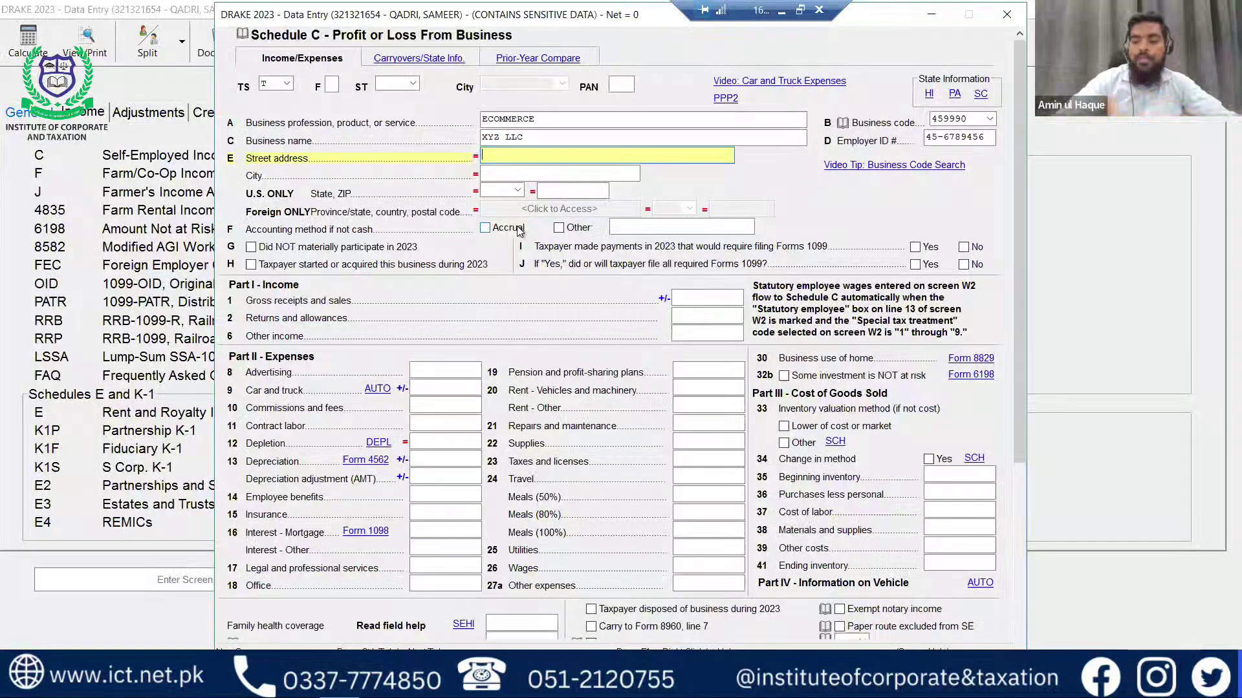
Enter the business street address and ZIP so city and state fill in automatically.
type("321 ")
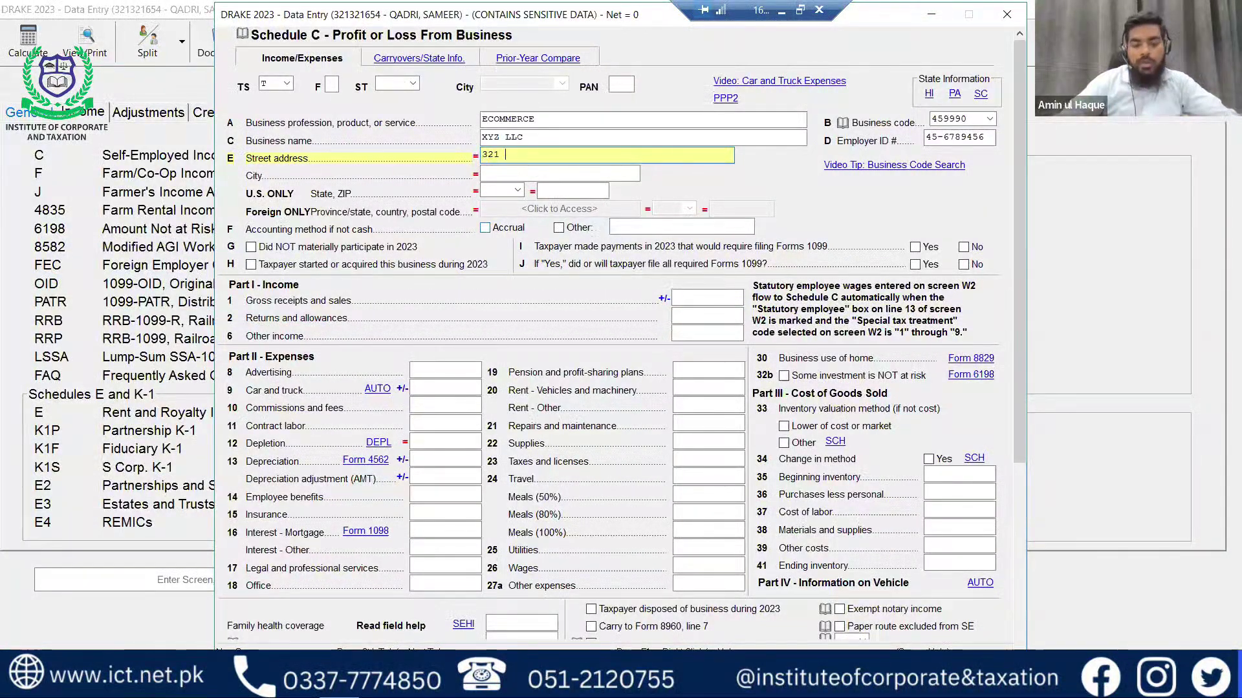
type("Q")
key("BackSpace")
type("AVE")
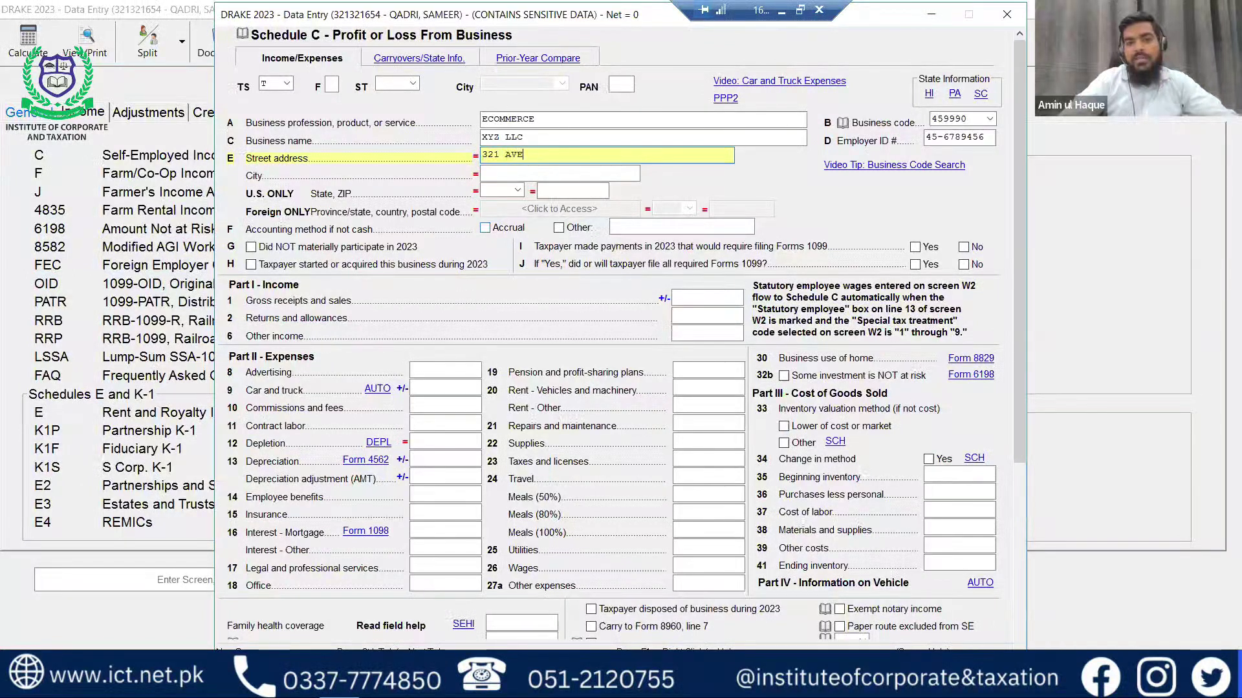
key("Tab")
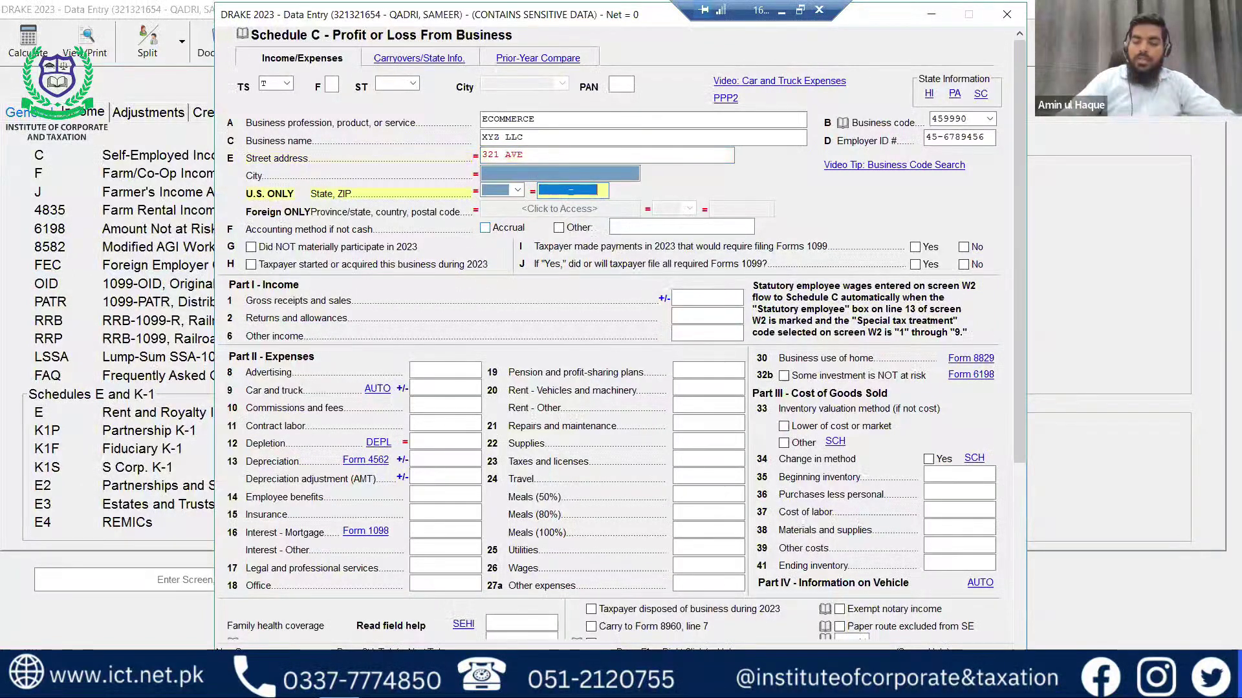
key("Tab")
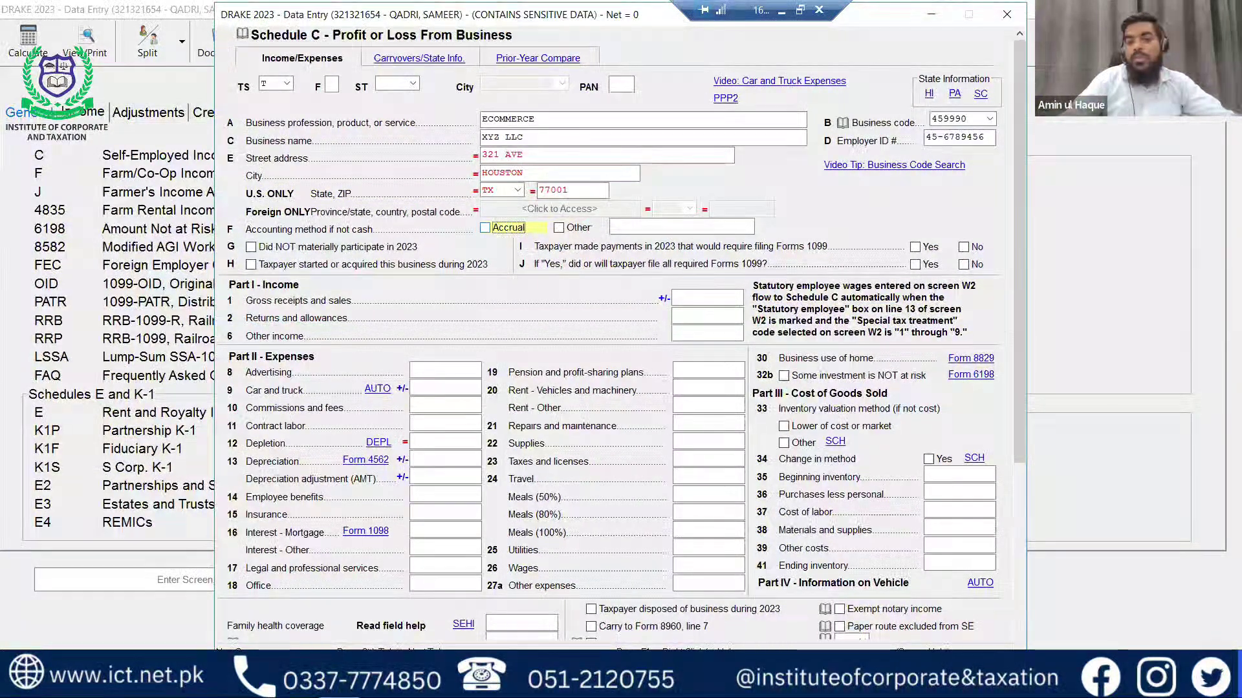
key("Tab")
key("Tab")
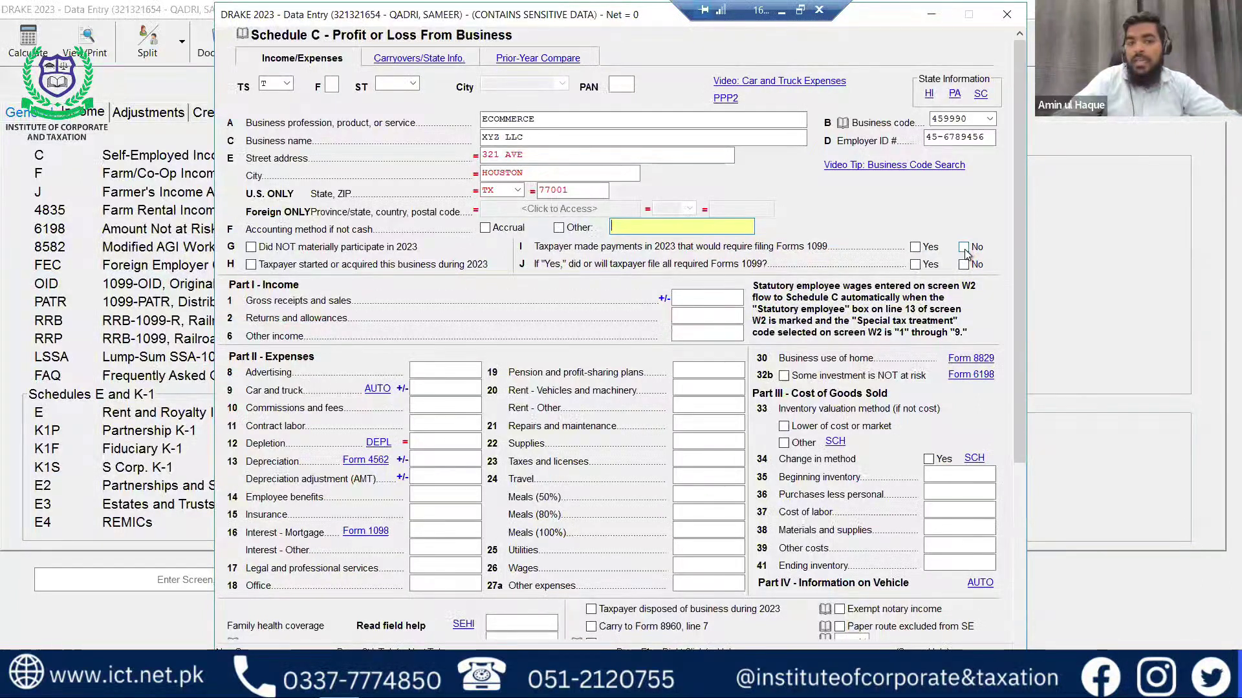
Mark No on both Form 1099 questions and enter 50000 gross receipts on line 1.
left_click(964, 248)
left_click(964, 265)
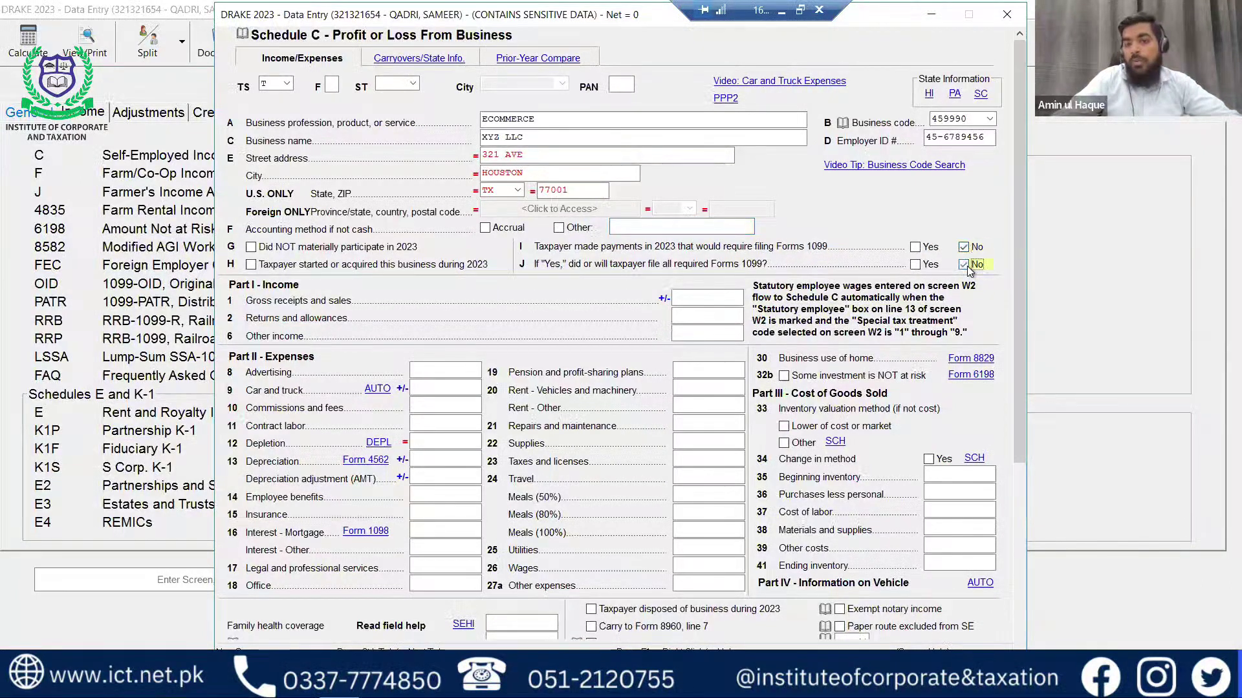
left_click(708, 299)
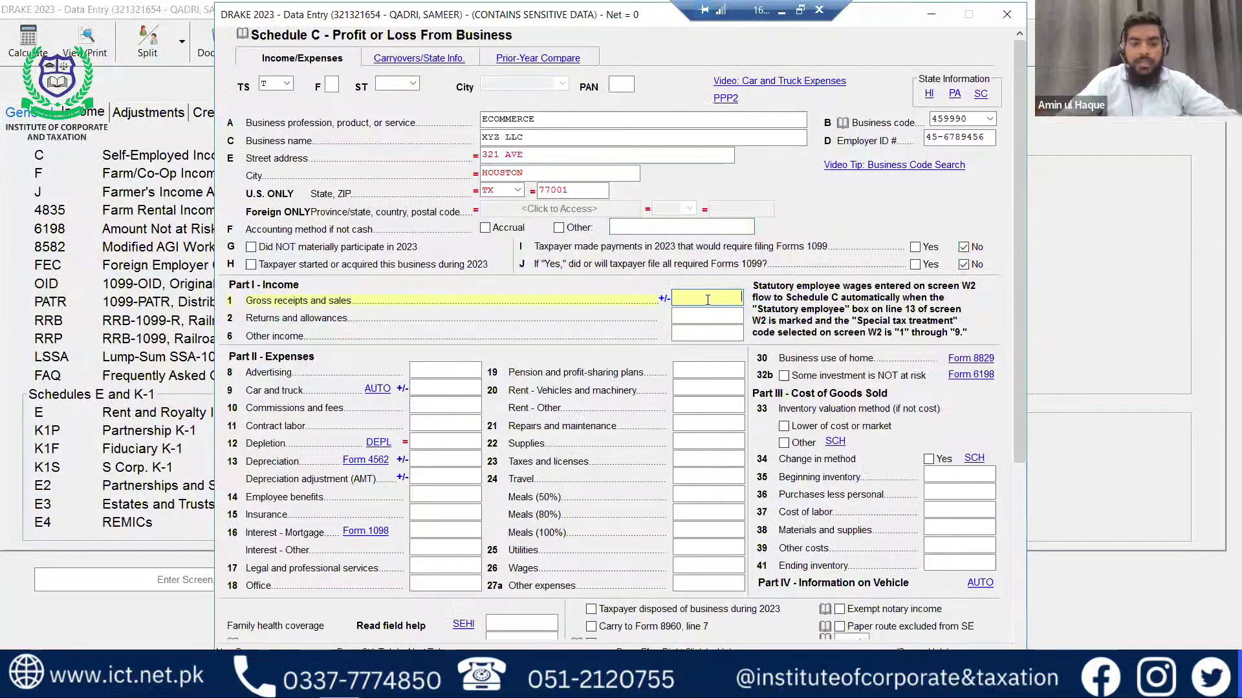
type("50000")
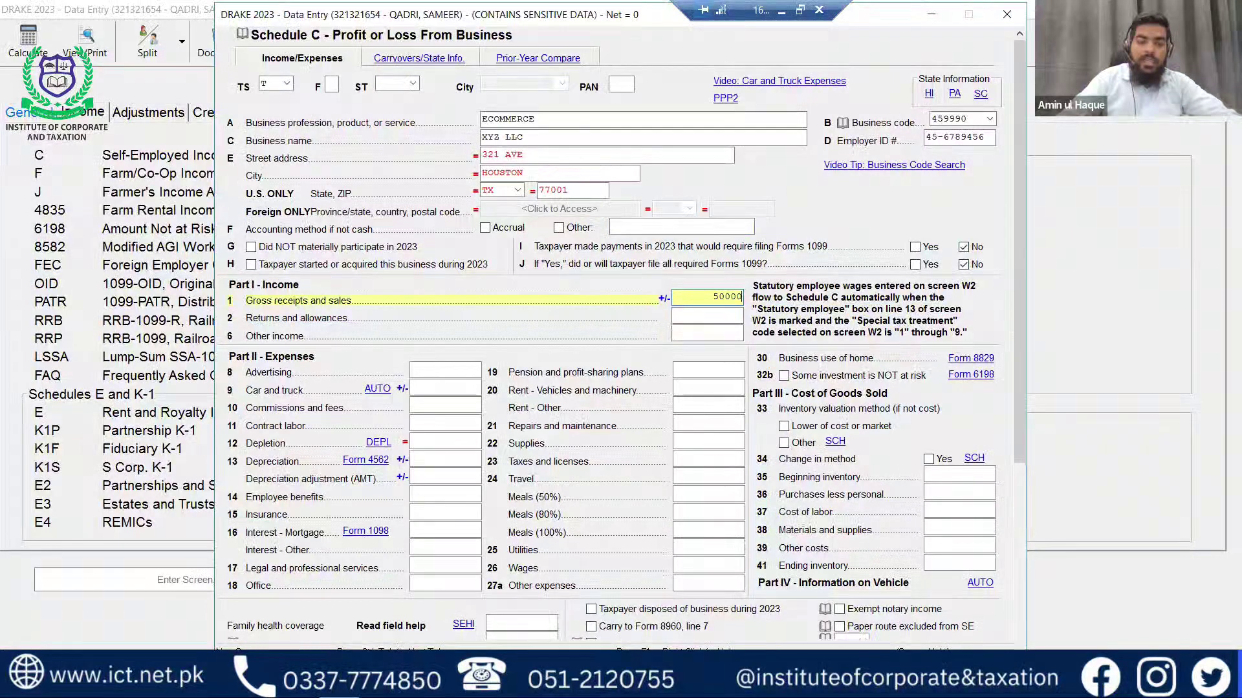
key("Tab")
key("Tab")
key("Tab")
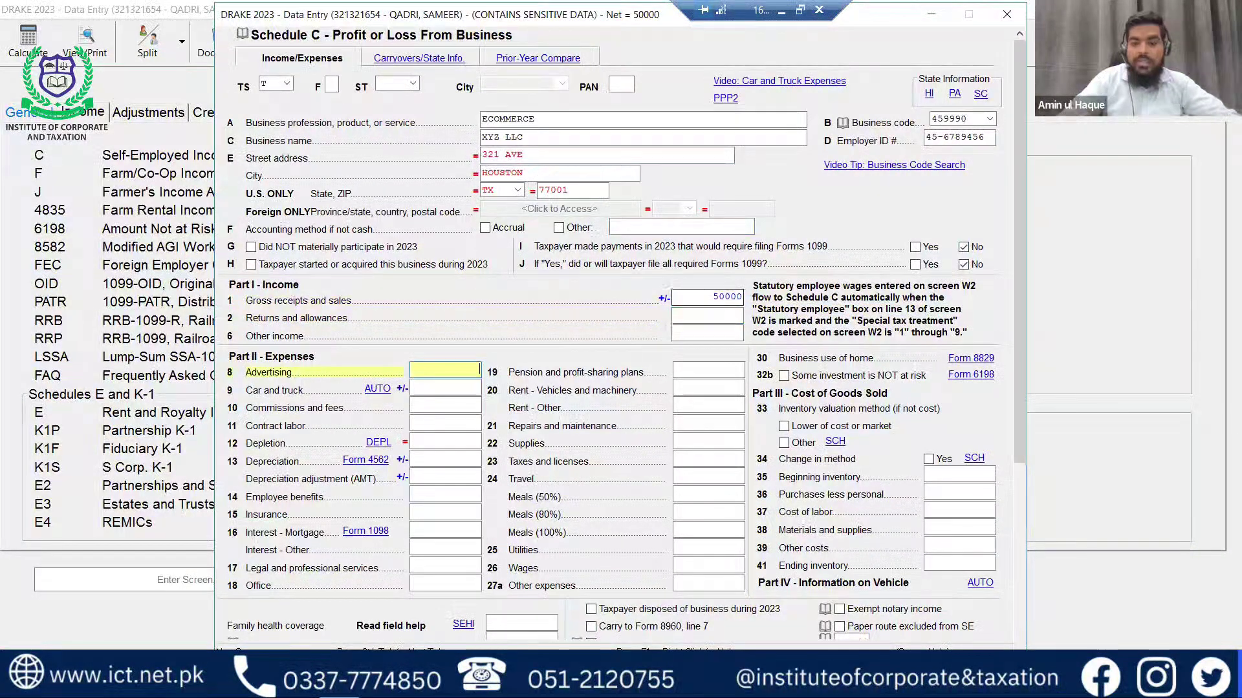
Enter advertising of 1000 and contract labor of 2000, correcting the mistyped 20000.
type("1000")
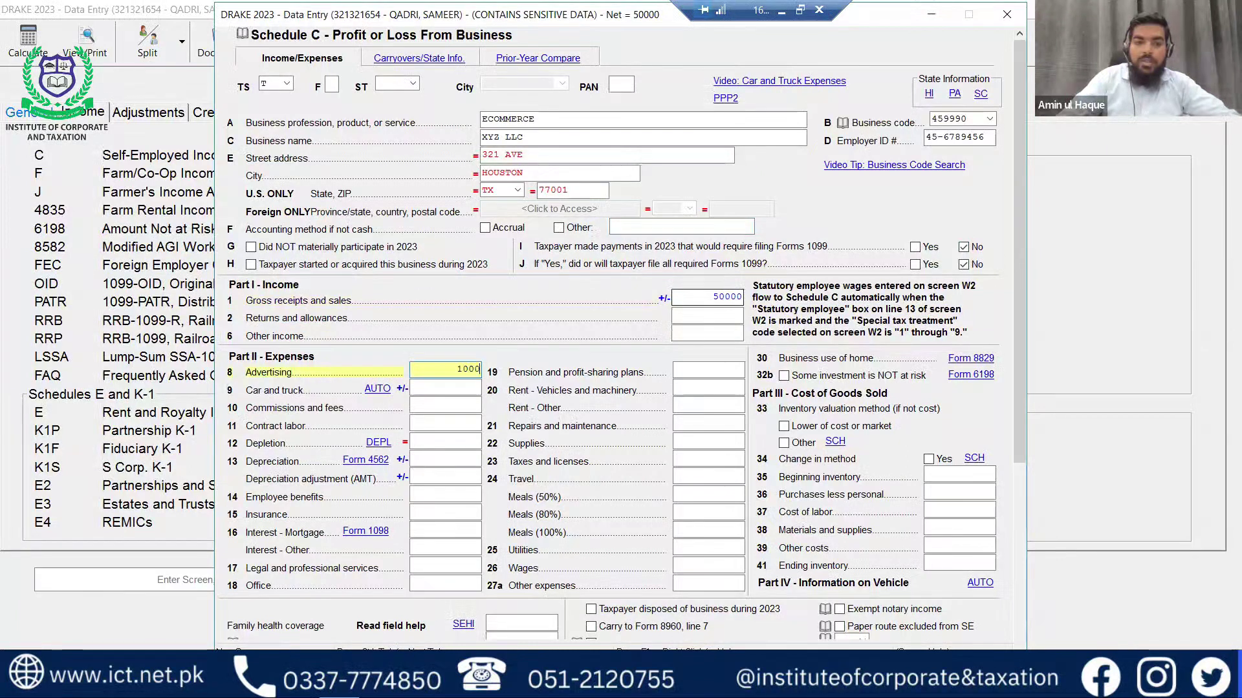
key("Tab")
key("Tab")
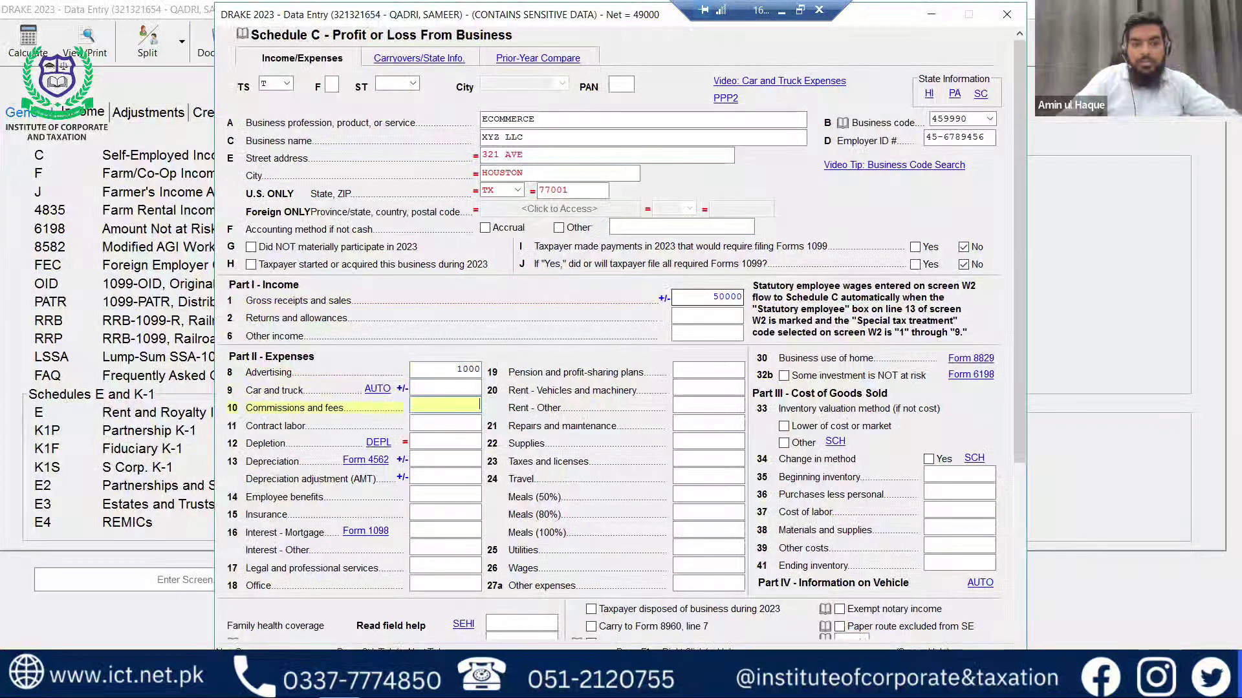
key("Tab")
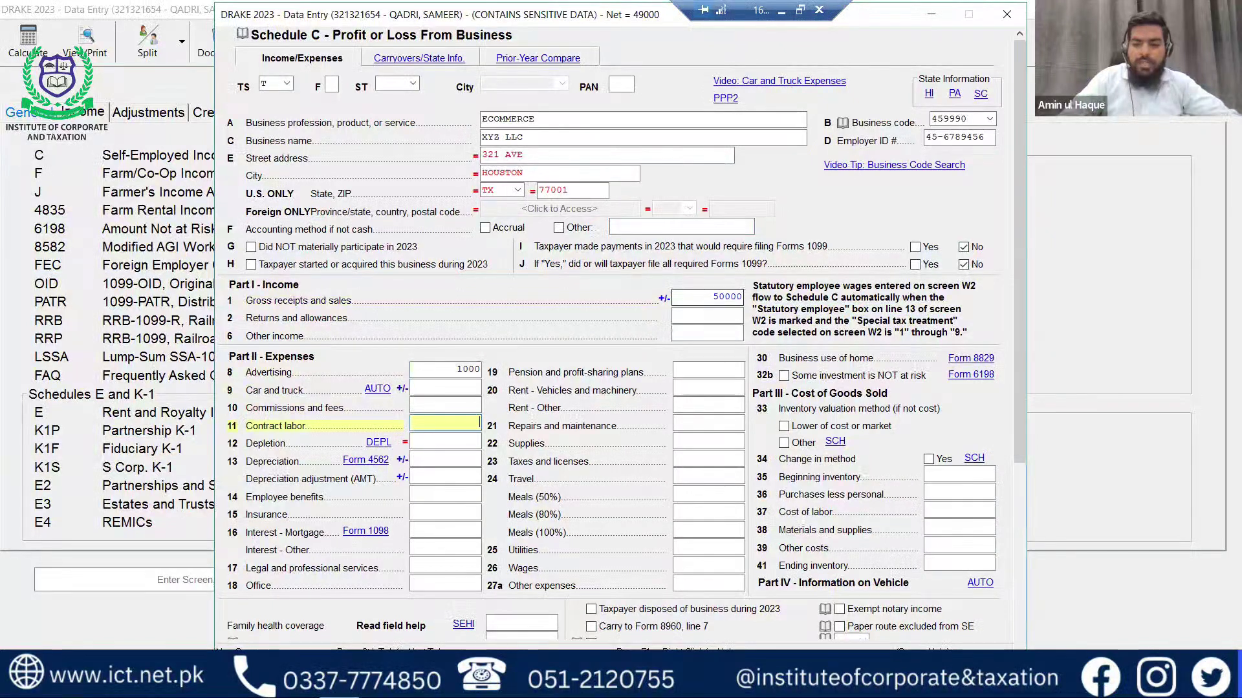
type("20000")
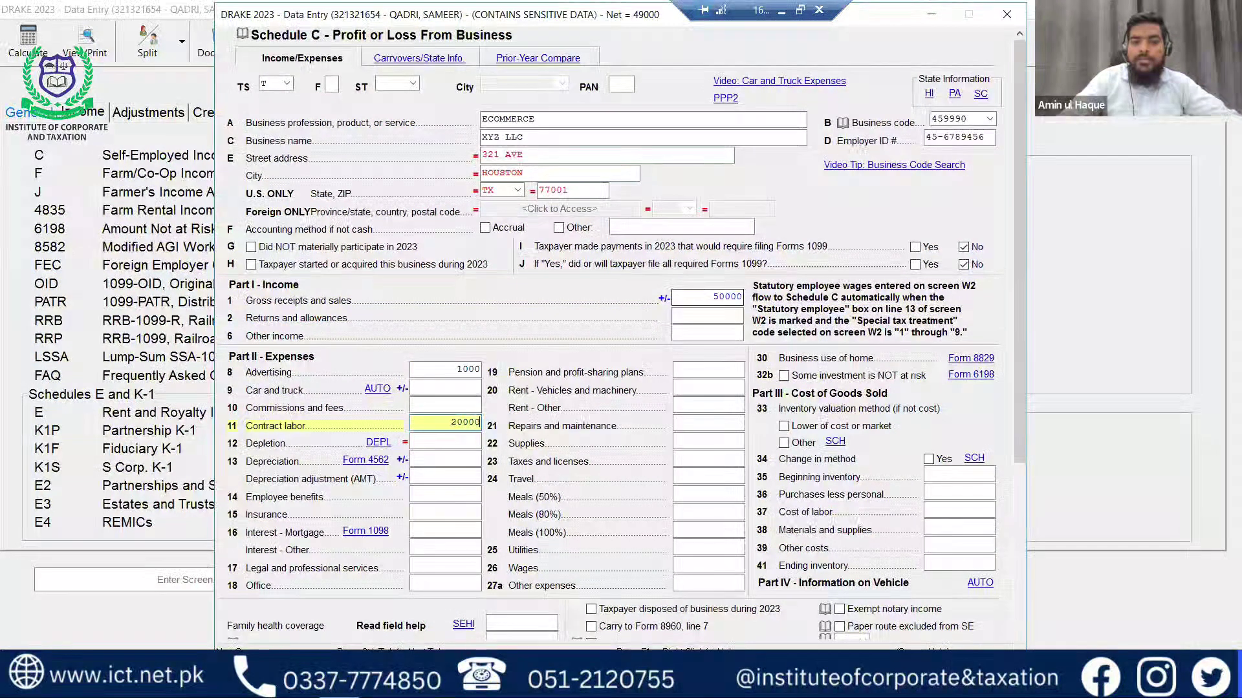
key("Tab")
key("shift+Tab")
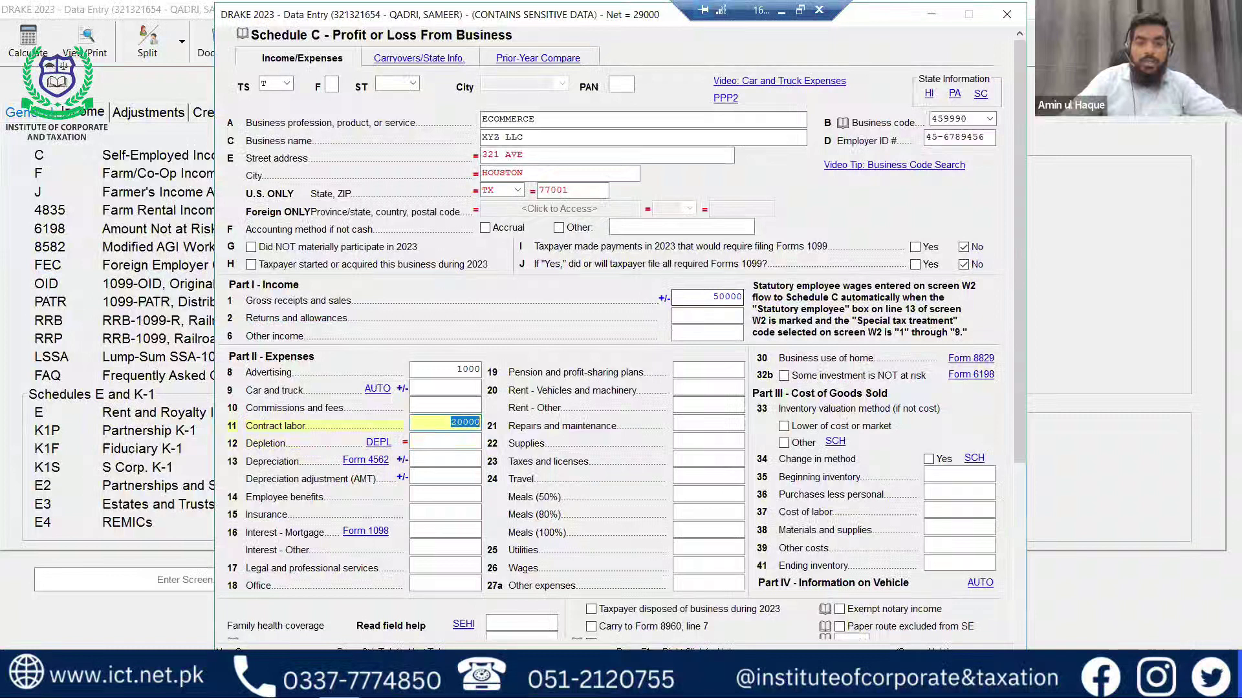
type("2000")
key("Tab")
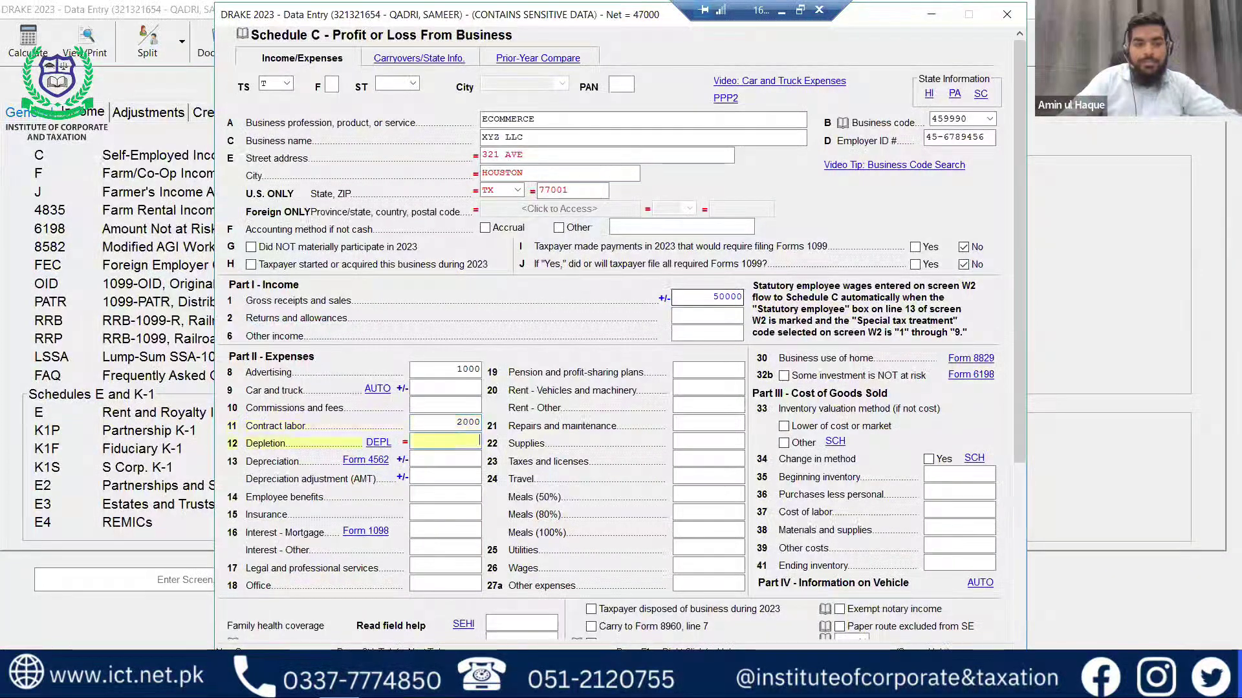
key("Tab")
key("Tab")
key("Tab")
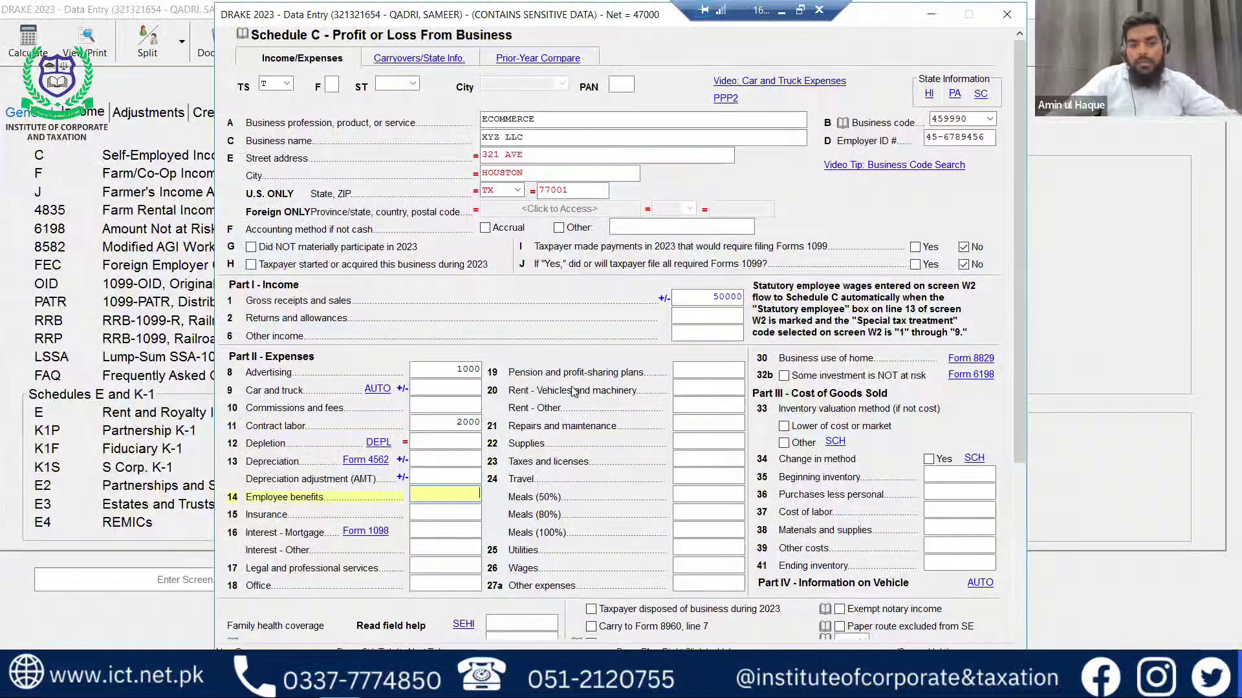
Enter supplies of 7000 on line 22 and calculate the return for preview.
scroll(640, 427, "down", 2)
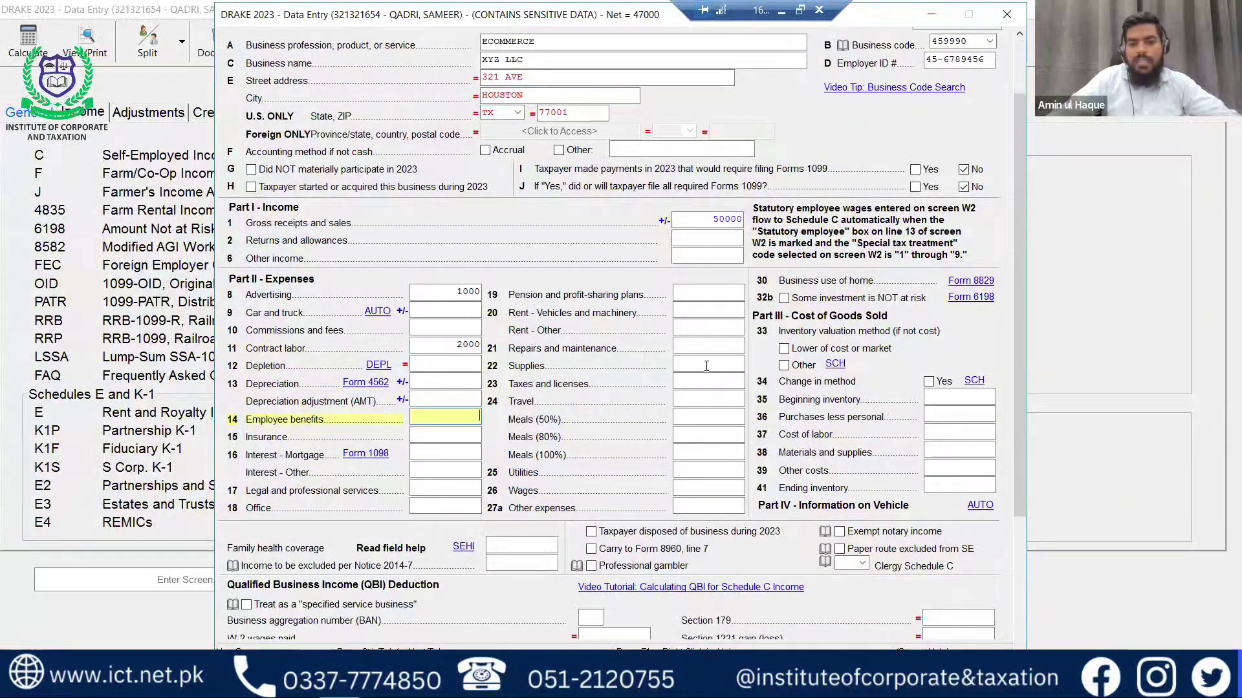
left_click(718, 366)
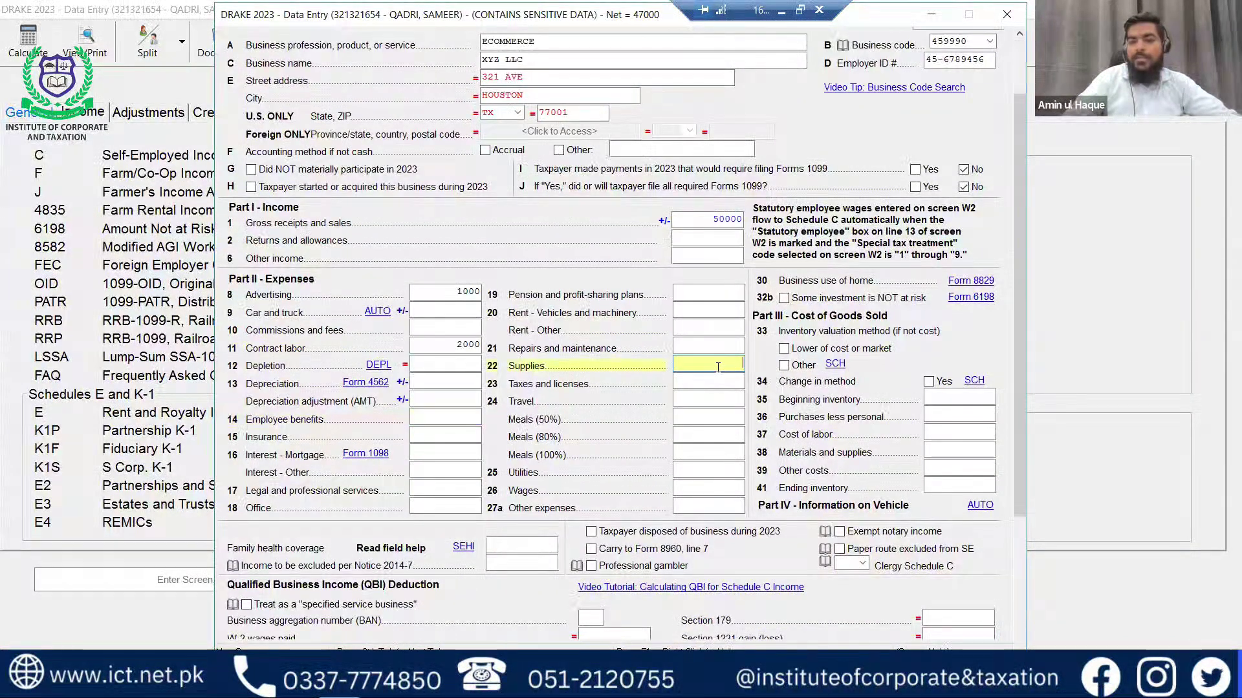
type("70000")
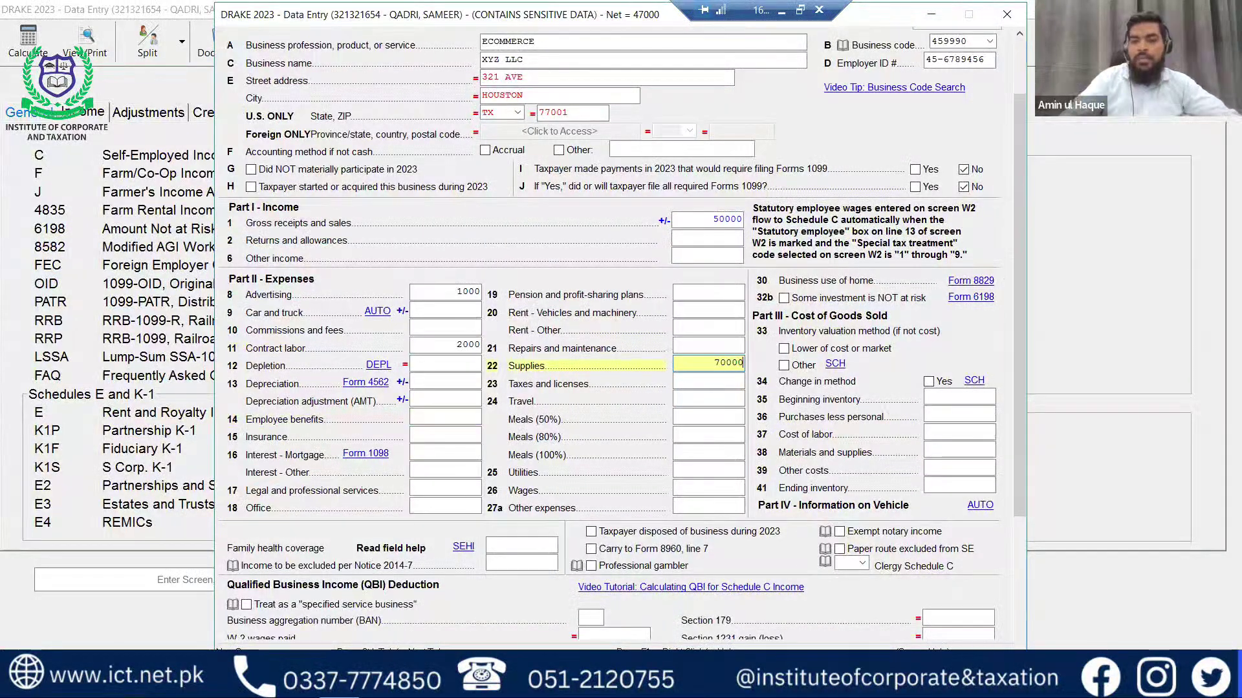
key("Tab")
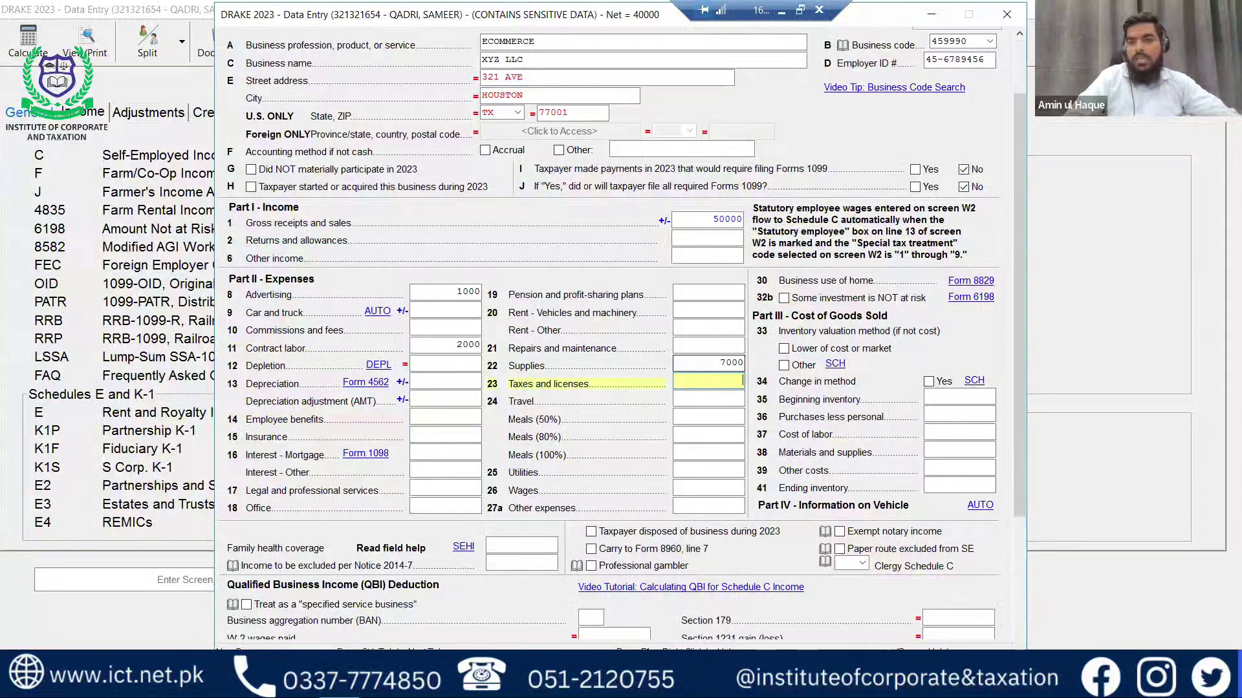
key("Escape")
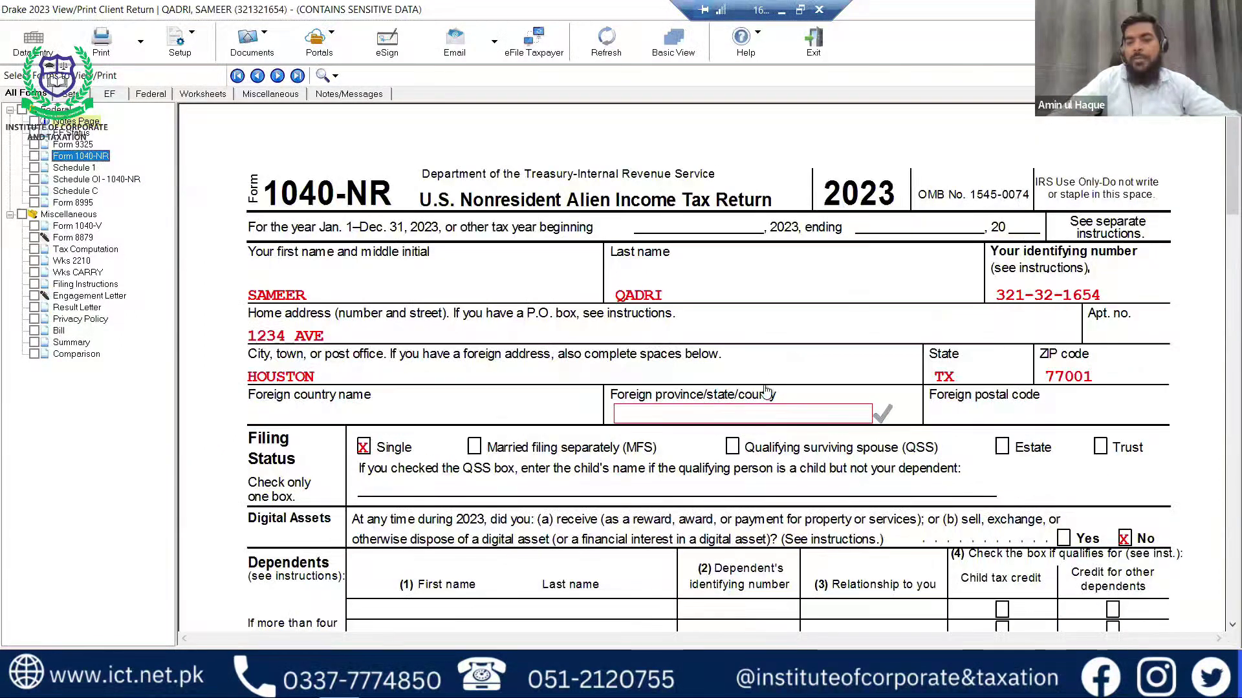
Check the business income on Schedule 1 line 3, then view the XYZ LLC Schedule C.
scroll(774, 401, "down", 3)
scroll(779, 400, "down", 3)
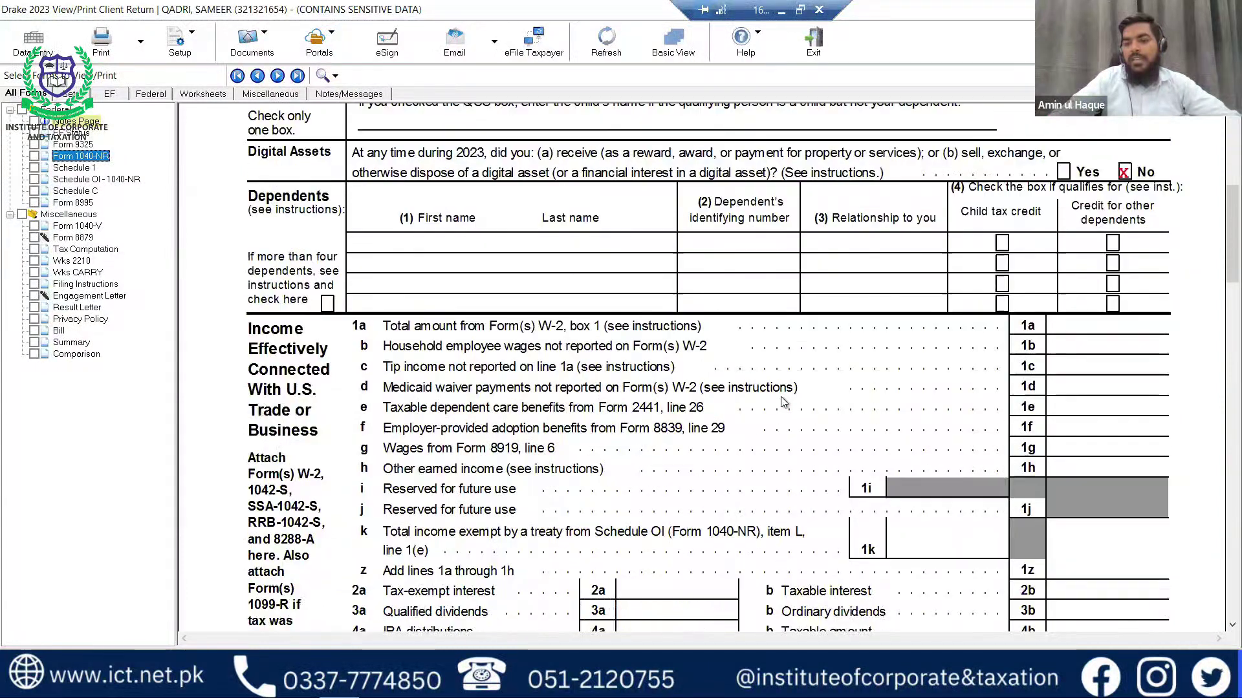
scroll(788, 400, "down", 5)
left_click(1128, 367)
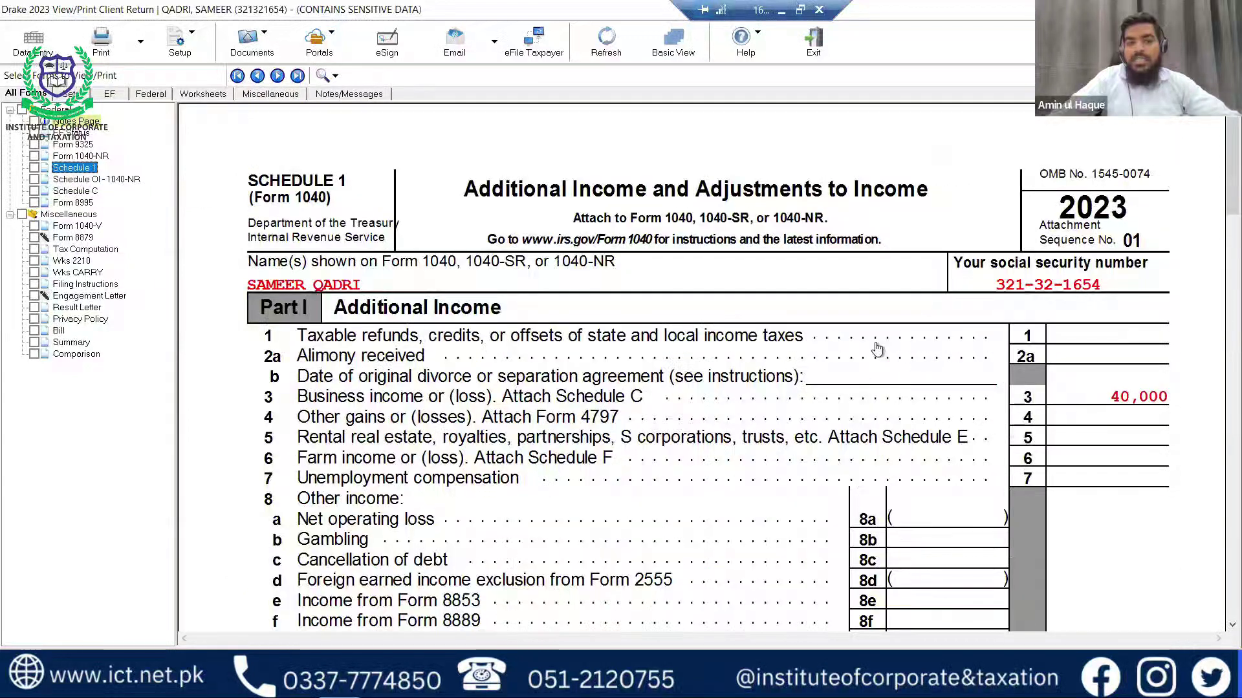
scroll(772, 376, "down", 2)
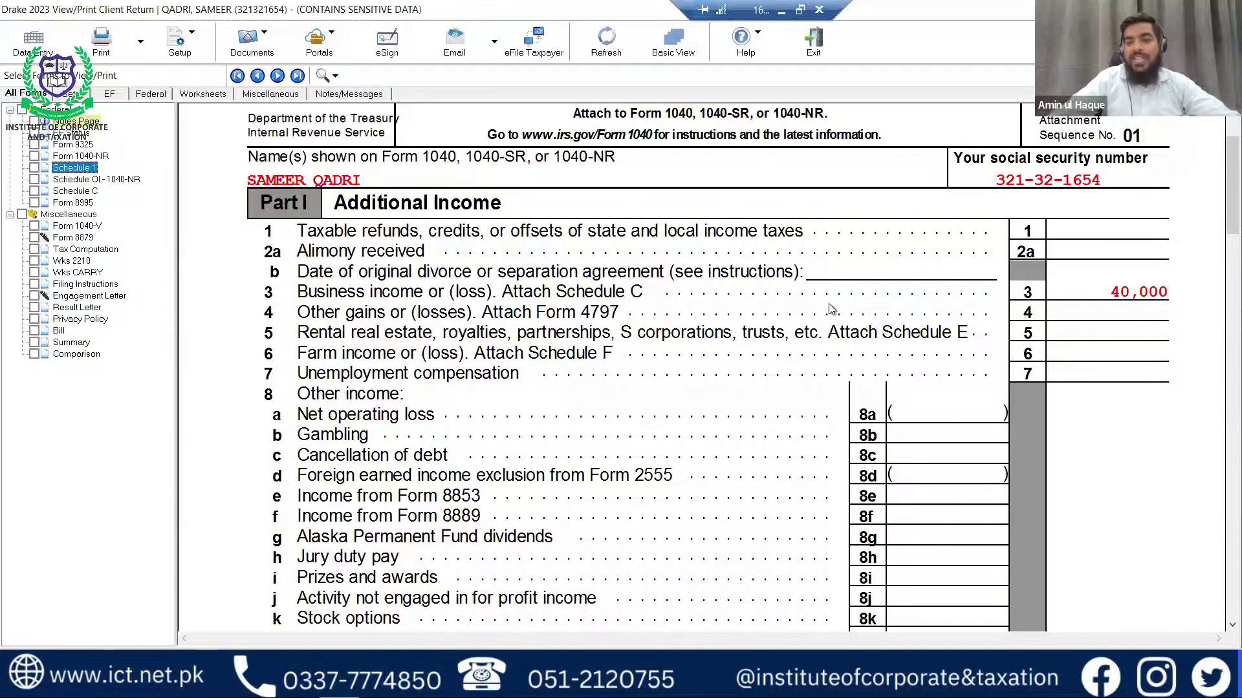
left_click(81, 194)
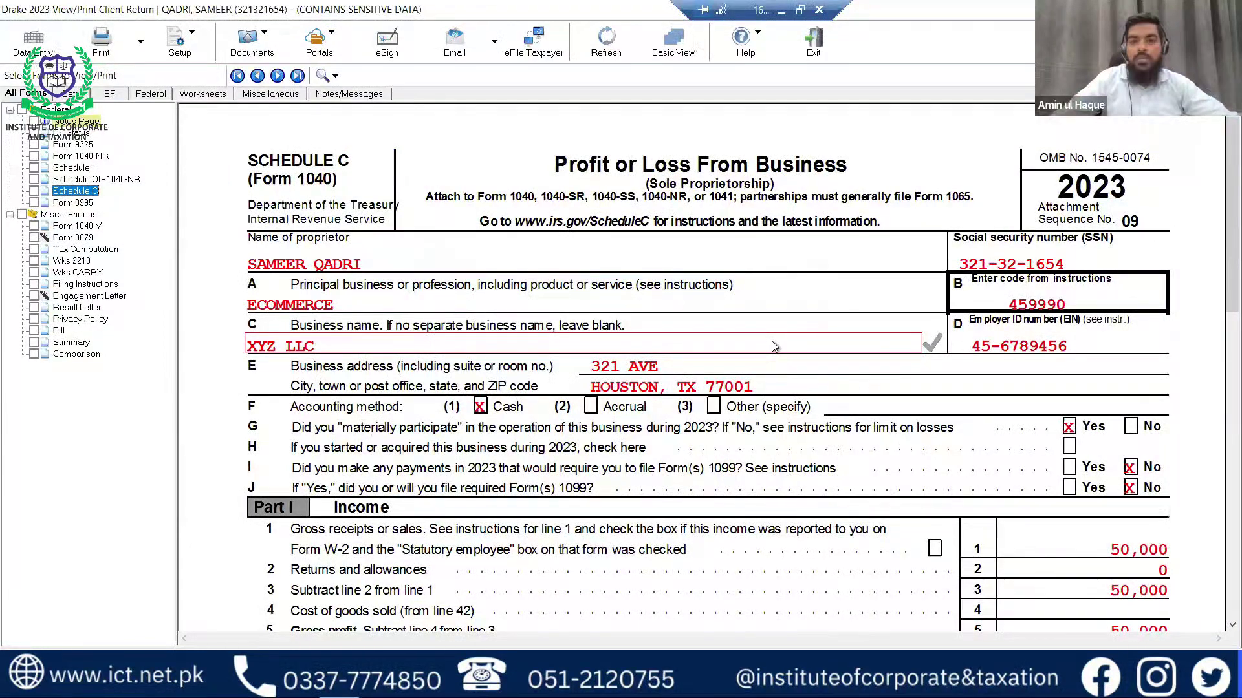
Verify Schedule C line 31, Schedule 1, then Form 1040-NR: 40,000 AGI, 8,000 QBI deduction, 32,000 taxable income.
scroll(774, 347, "down", 3)
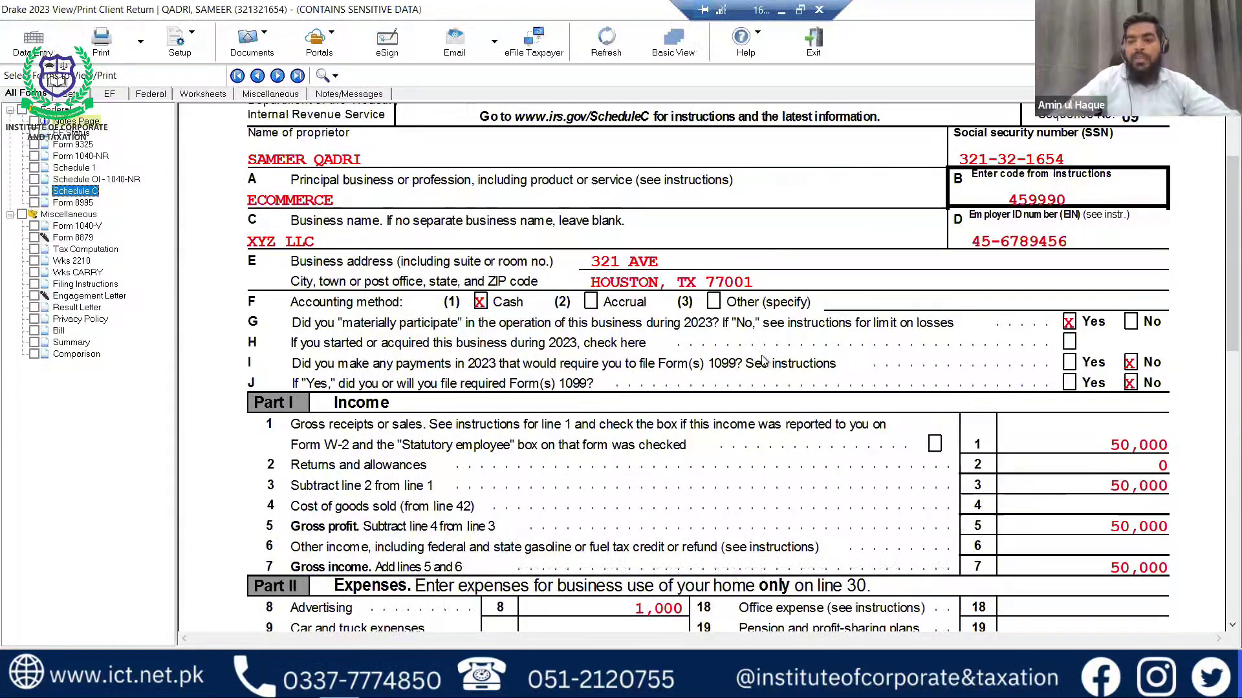
scroll(763, 360, "down", 10)
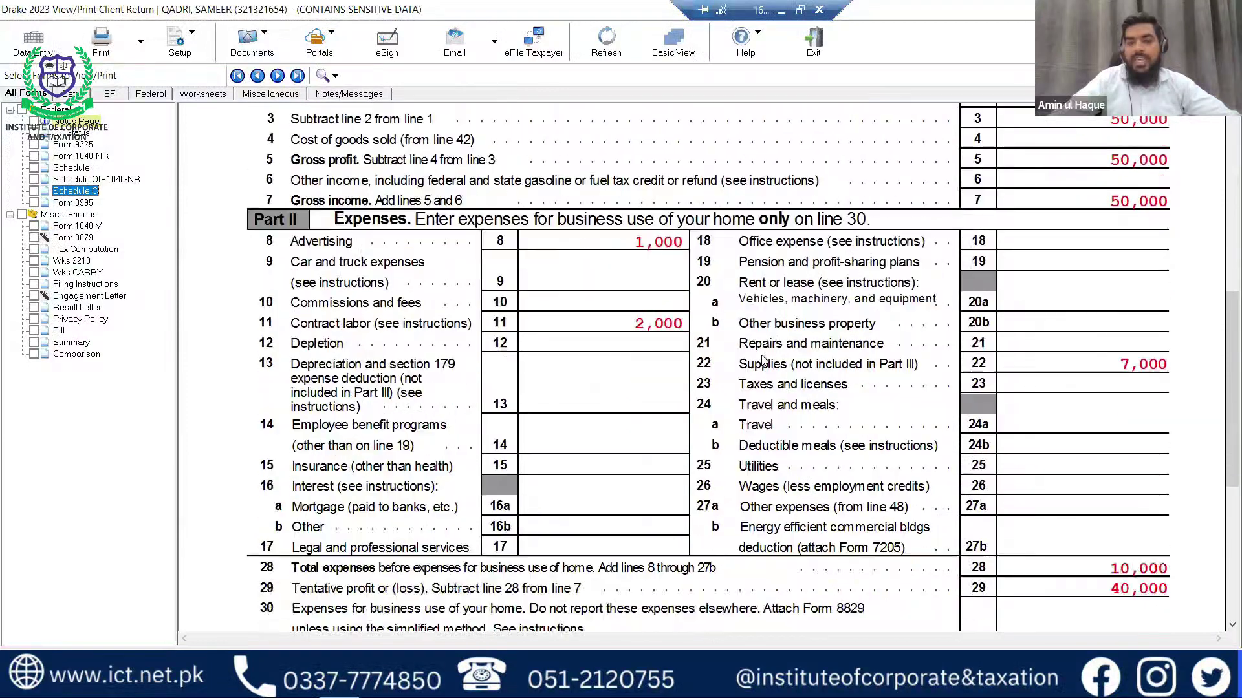
scroll(763, 361, "down", 10)
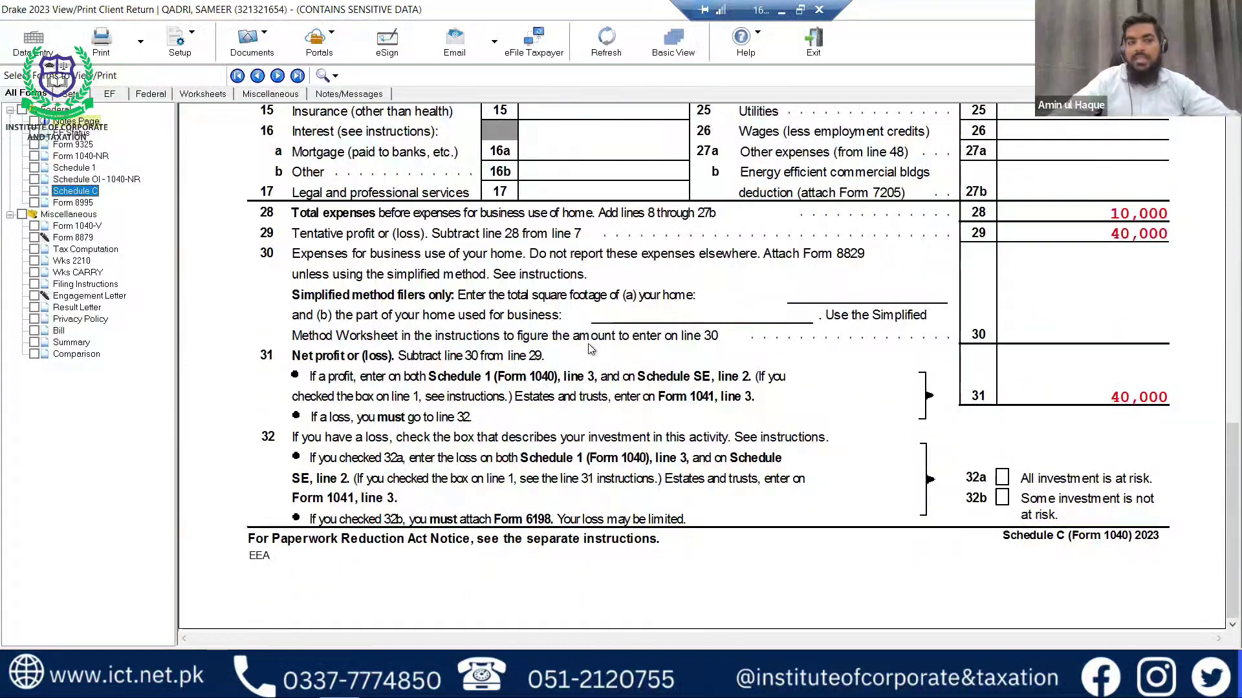
left_click(84, 169)
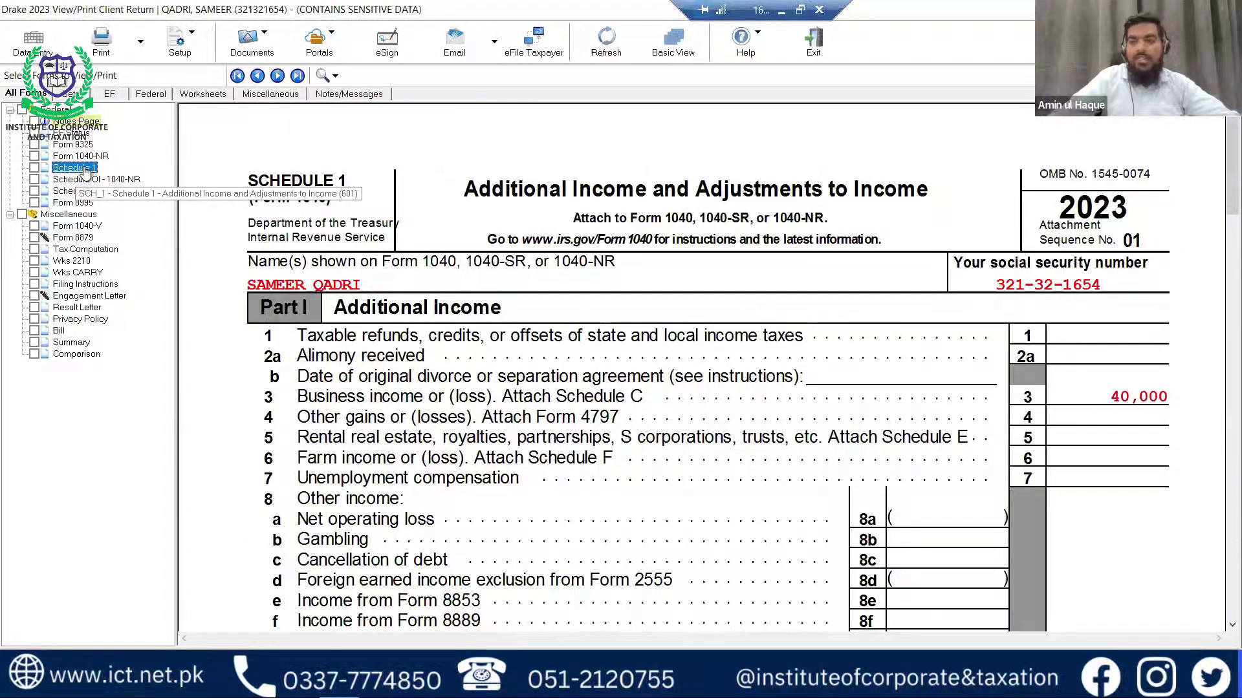
left_click(89, 158)
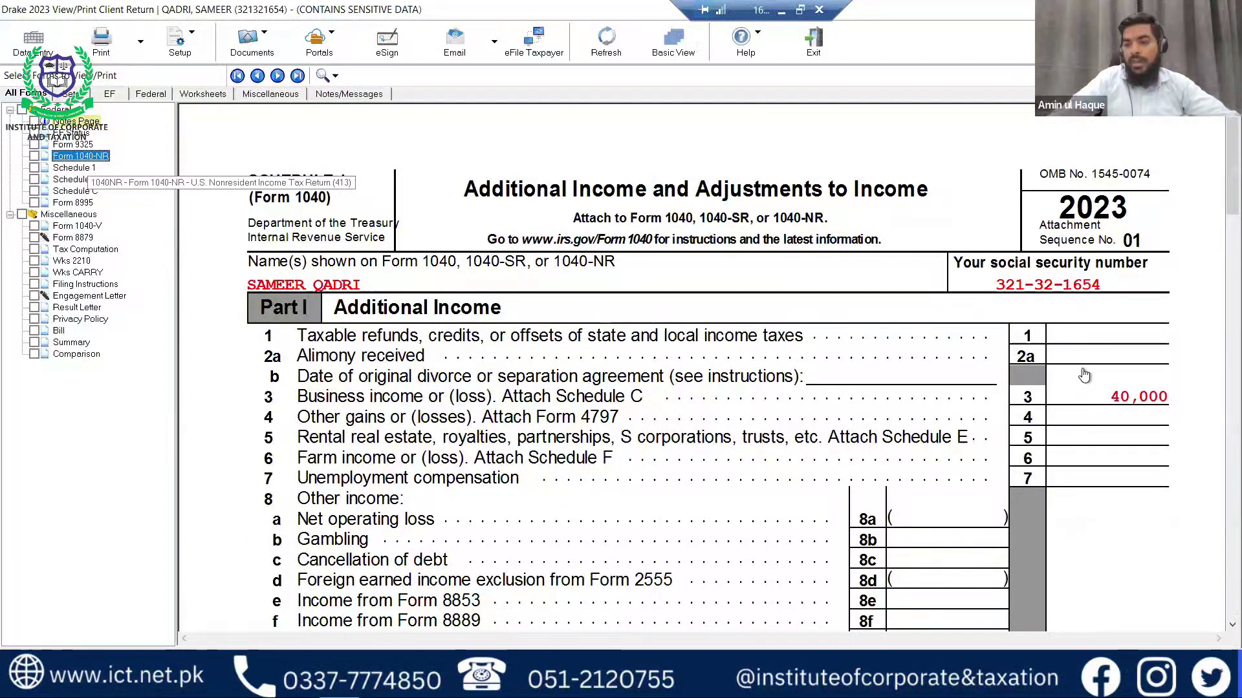
scroll(1084, 377, "down", 5)
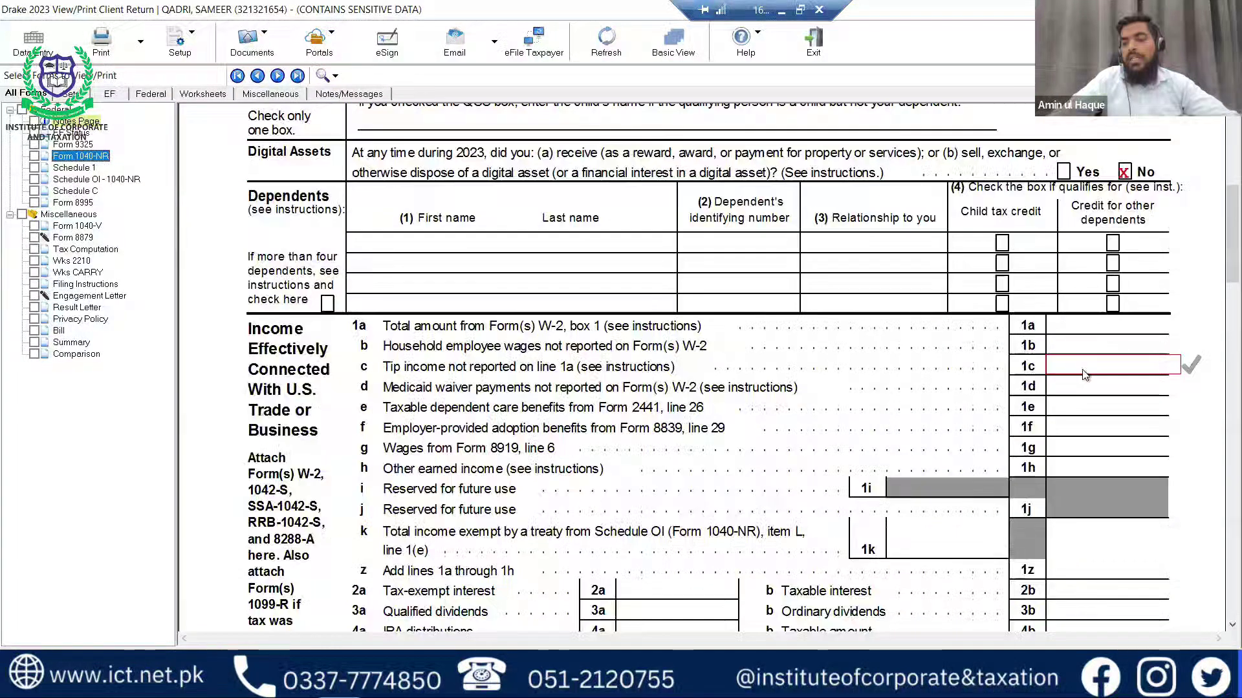
scroll(1085, 376, "down", 6)
scroll(1125, 323, "down", 1)
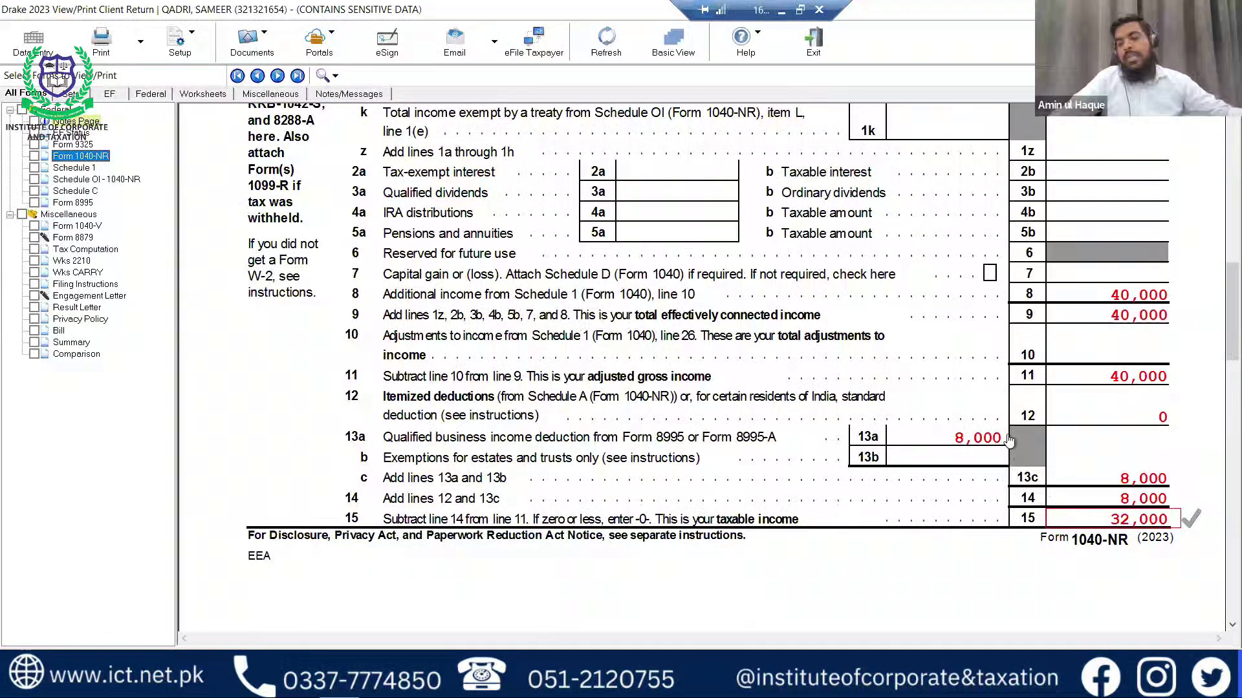
Scroll Form 1040-NR down to lines 37–38 showing 3,788 owed and the 165 estimated tax penalty.
scroll(1002, 420, "down", 3)
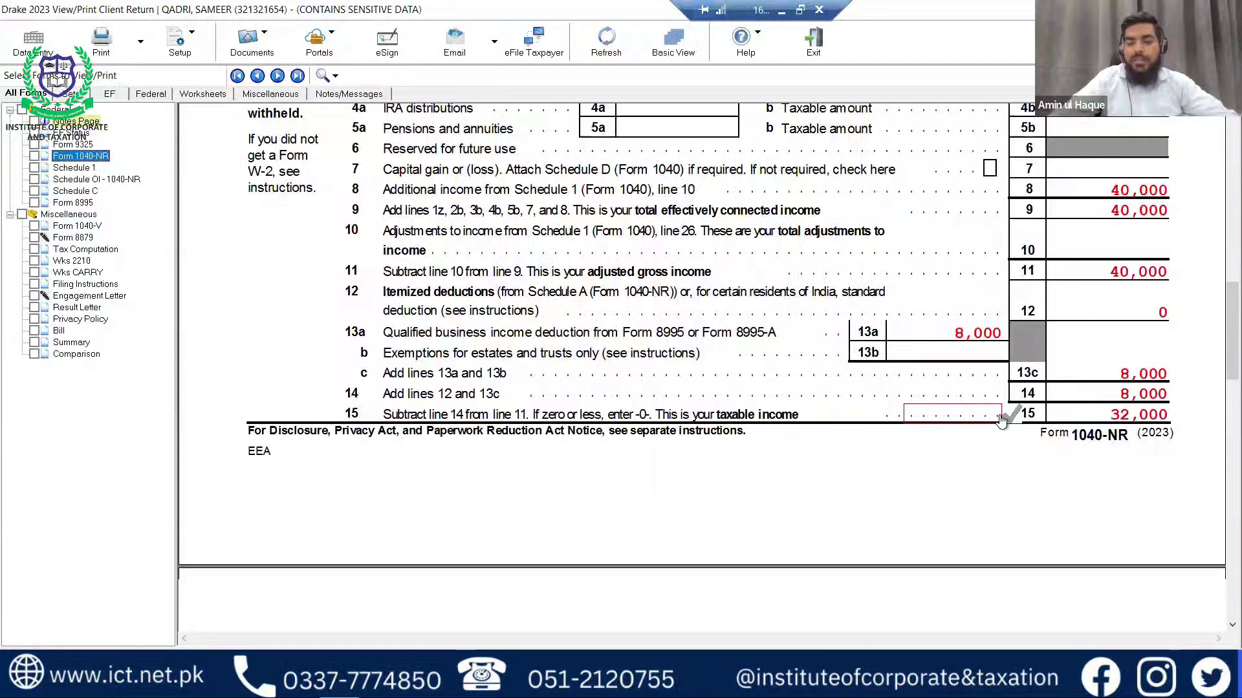
scroll(1002, 420, "down", 9)
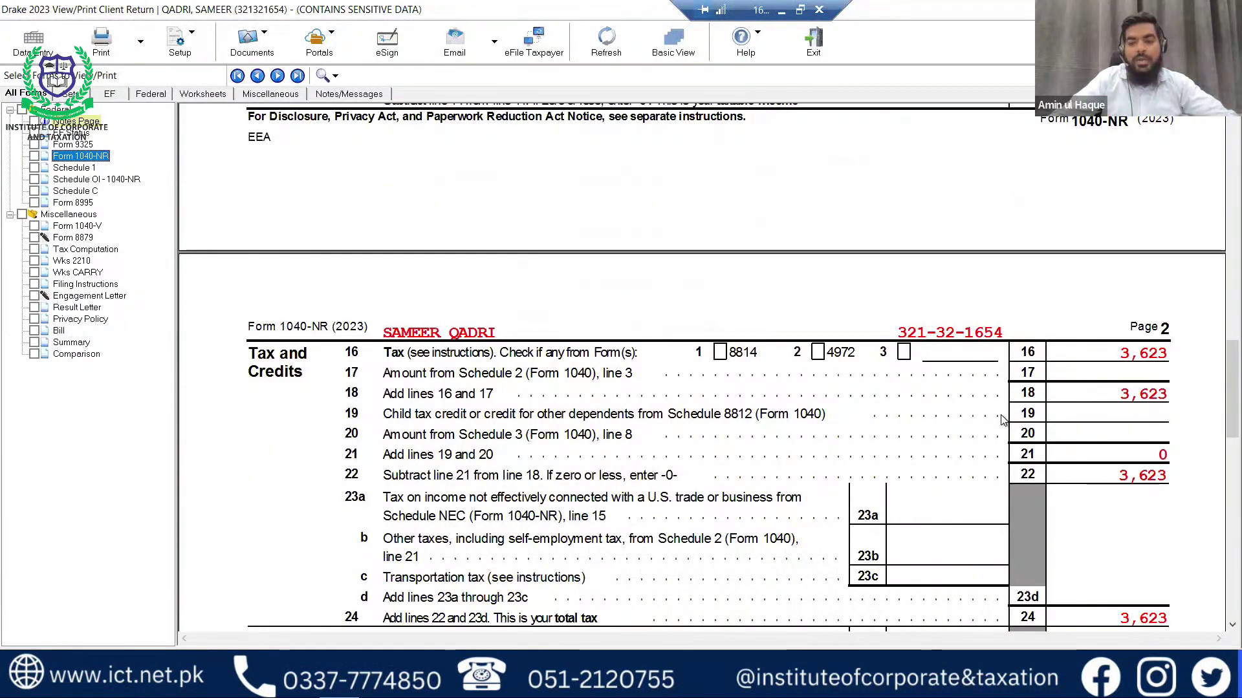
scroll(1061, 413, "down", 6)
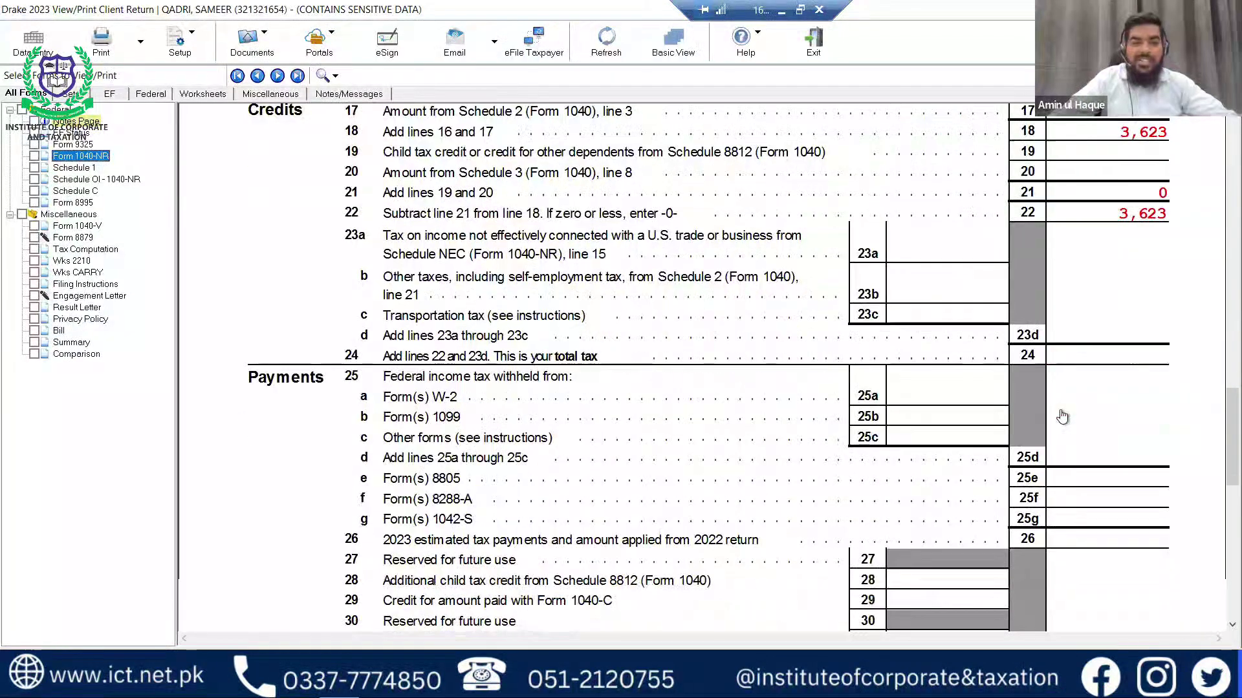
scroll(1061, 414, "down", 3)
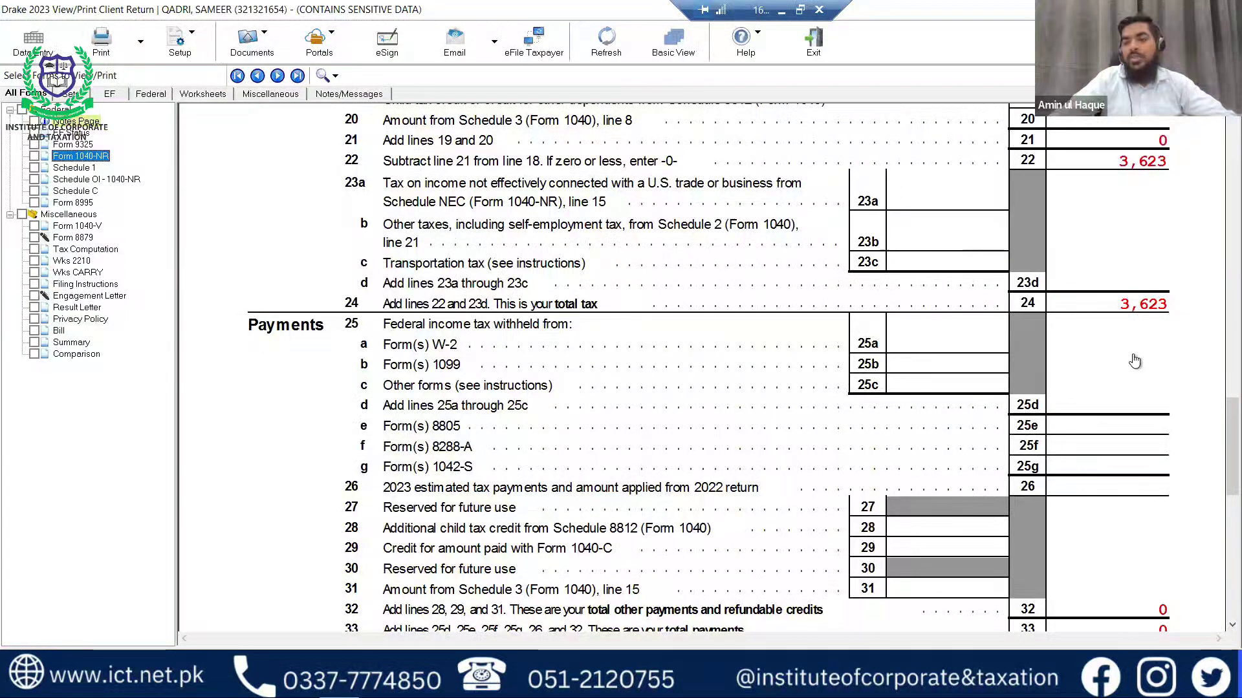
scroll(1136, 360, "down", 9)
scroll(1139, 390, "down", 3)
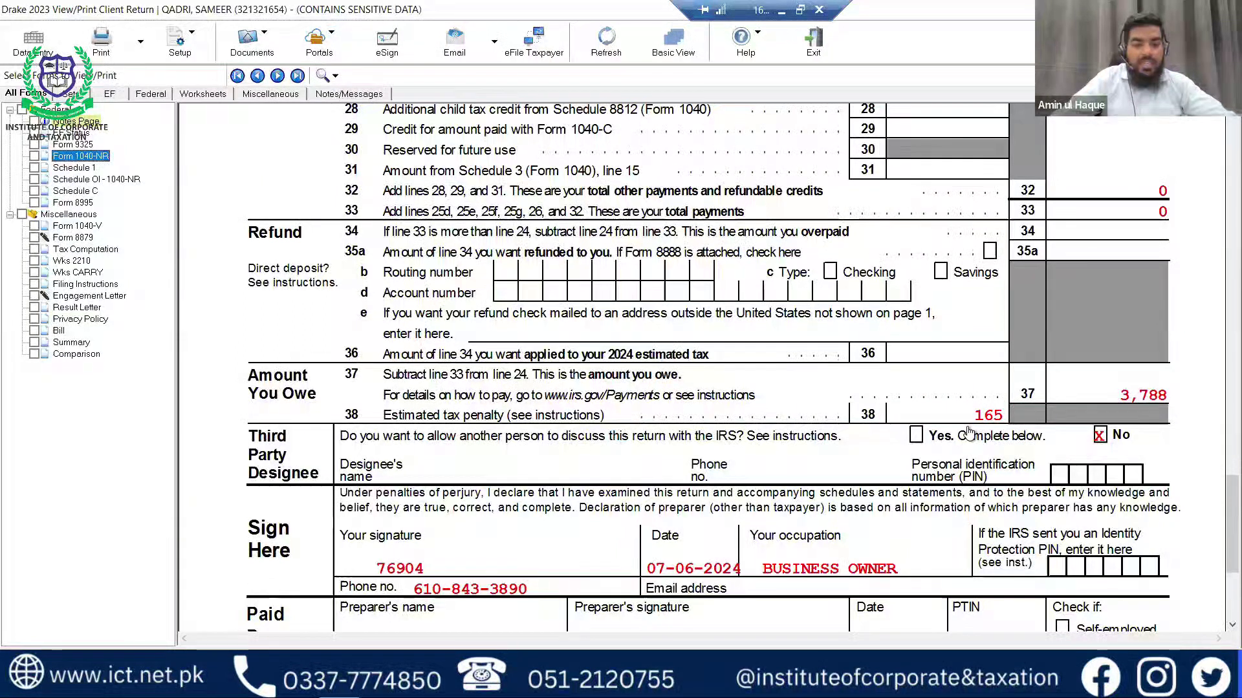
Check the 3,788 owed on line 37, then return to the Form 1040-NR header.
left_click(1136, 408)
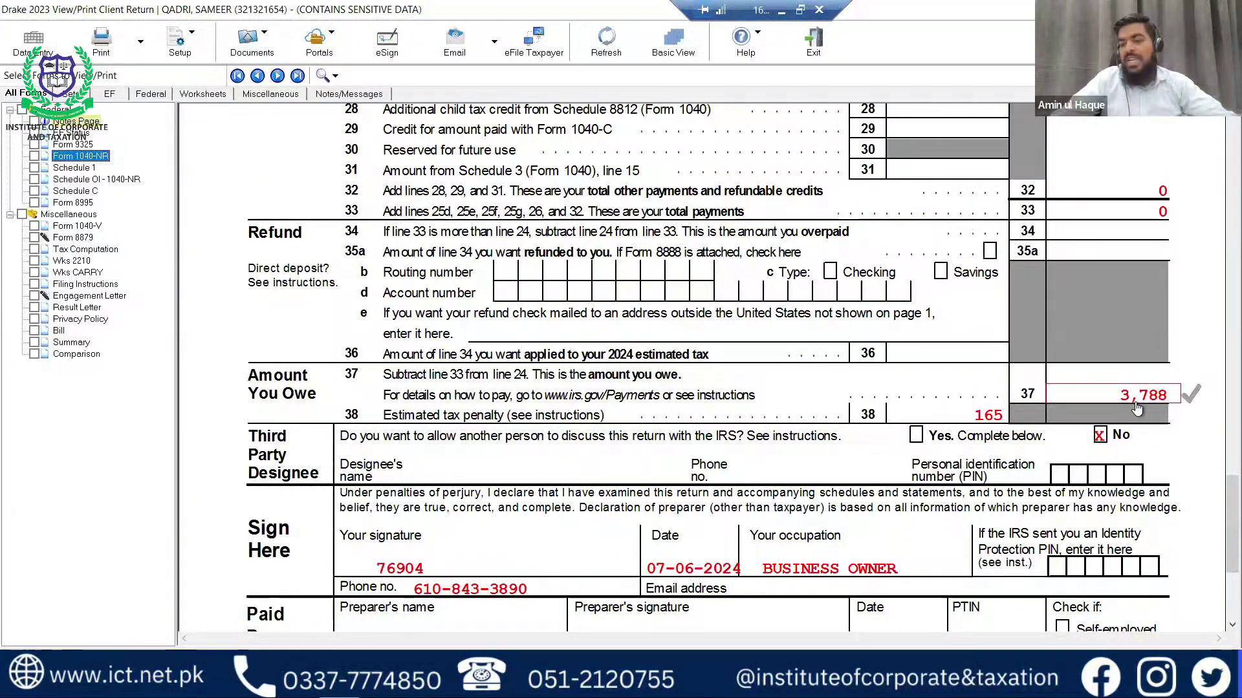
scroll(1136, 408, "up", 3)
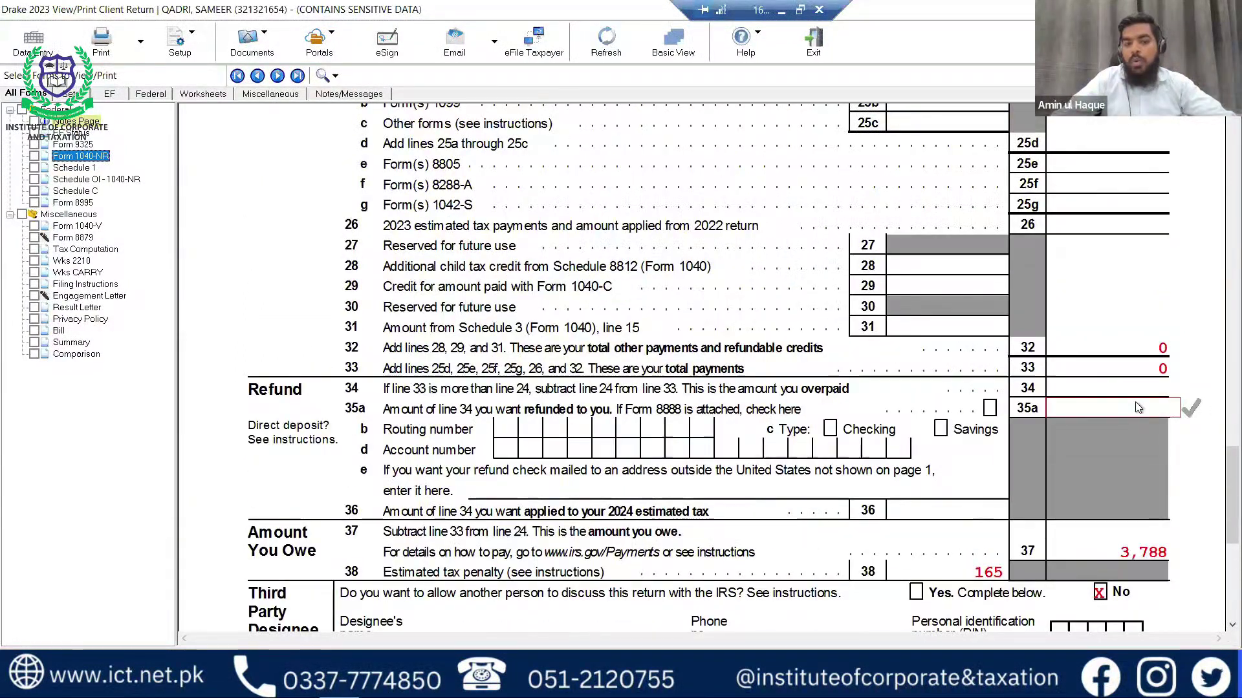
scroll(1136, 407, "down", 3)
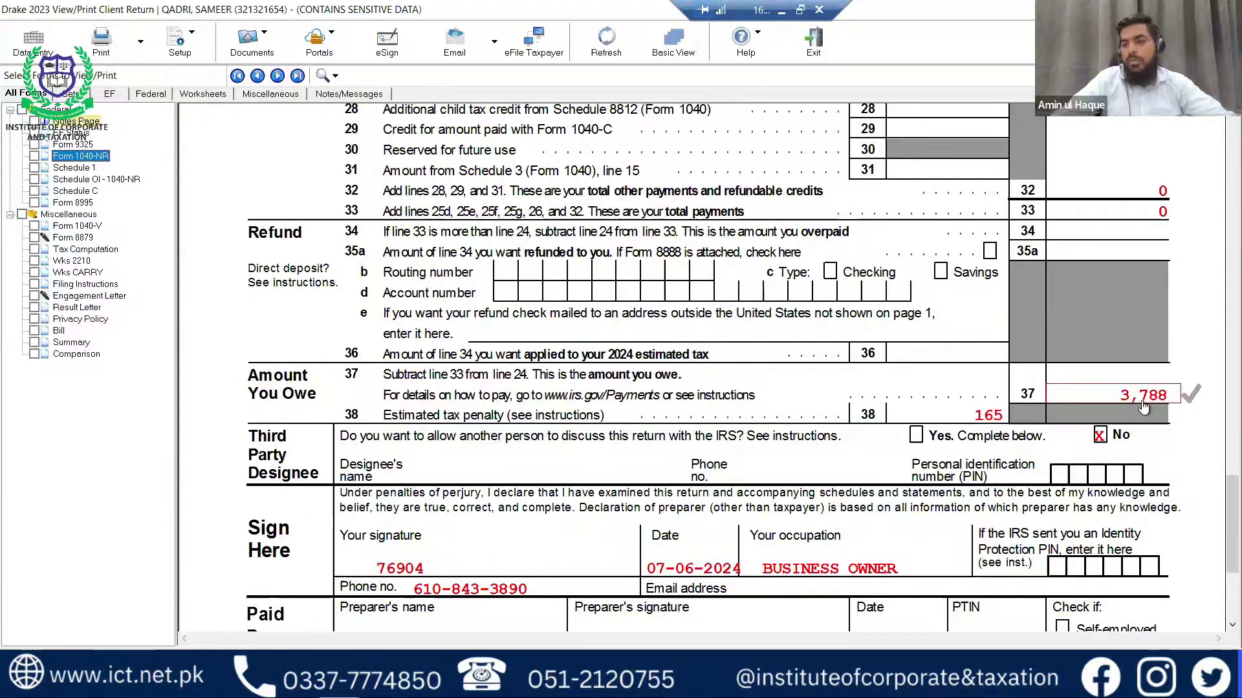
scroll(1138, 408, "up", 2)
scroll(1142, 409, "up", 7)
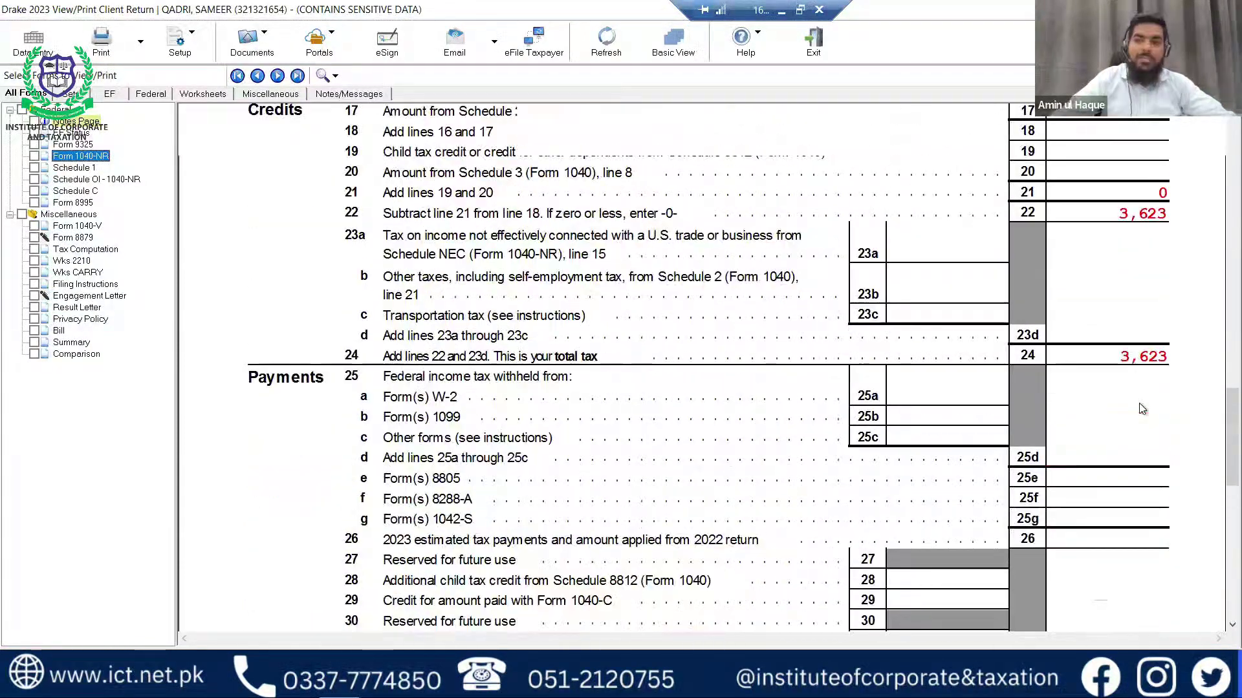
scroll(1137, 414, "up", 8)
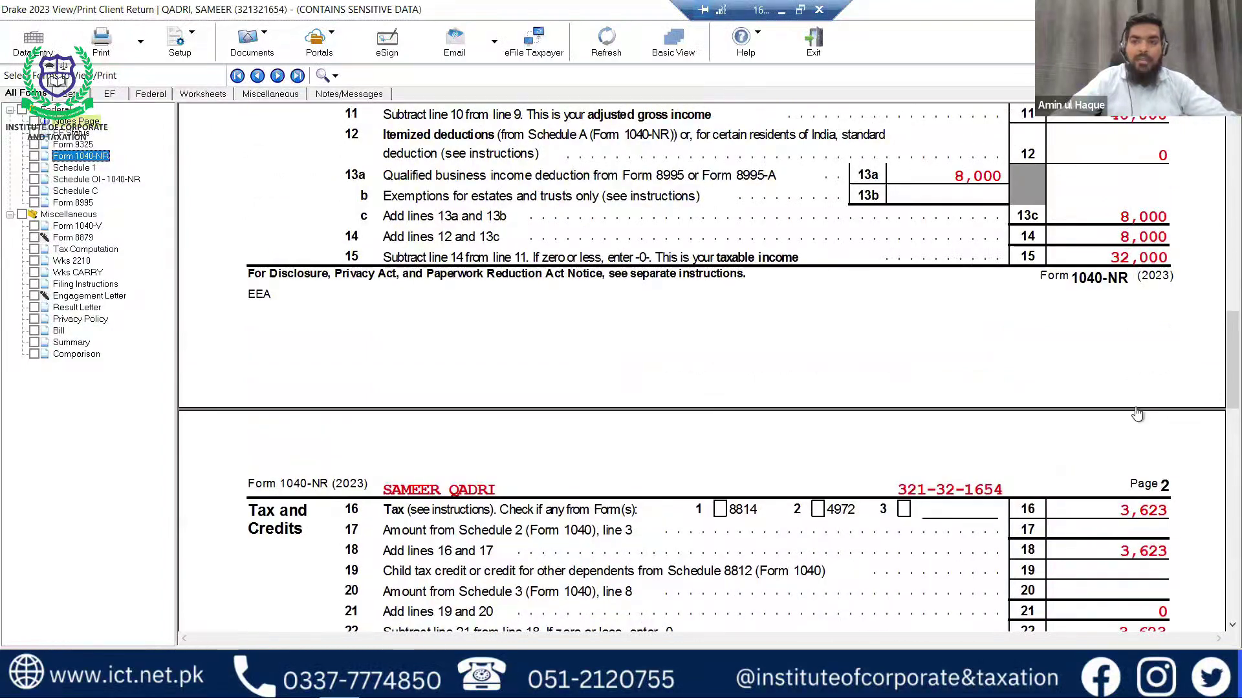
scroll(1137, 414, "up", 9)
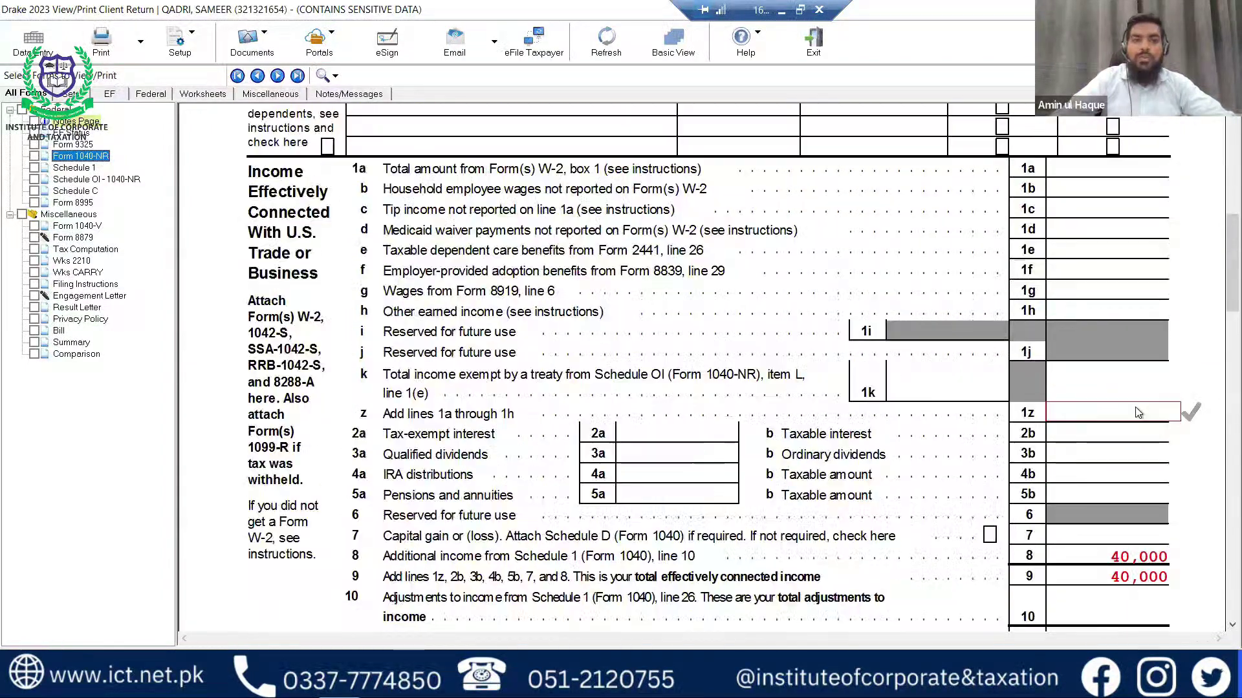
scroll(1137, 414, "up", 3)
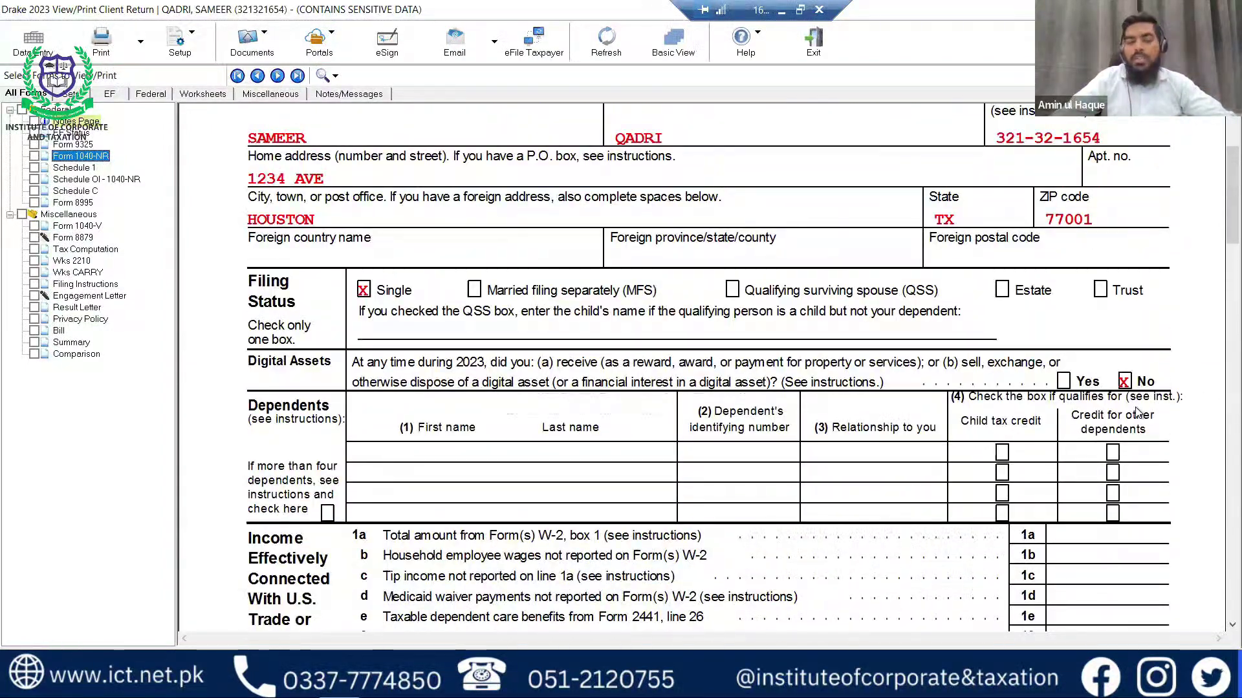
scroll(1137, 413, "up", 2)
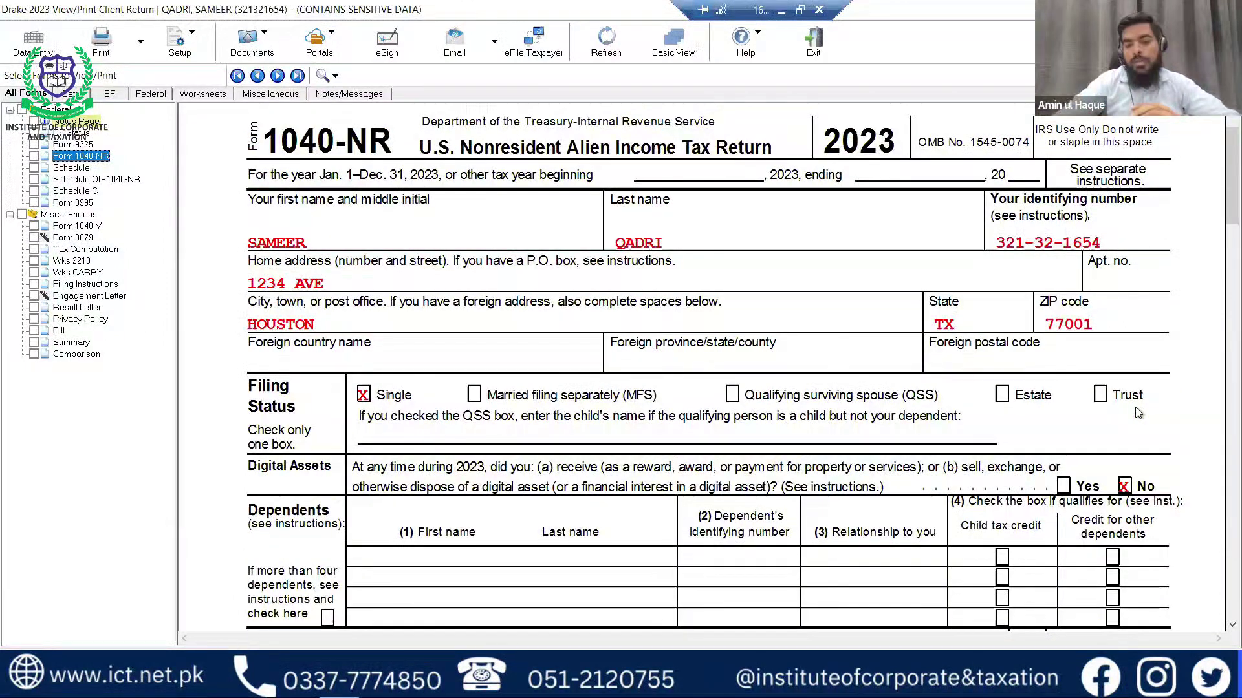